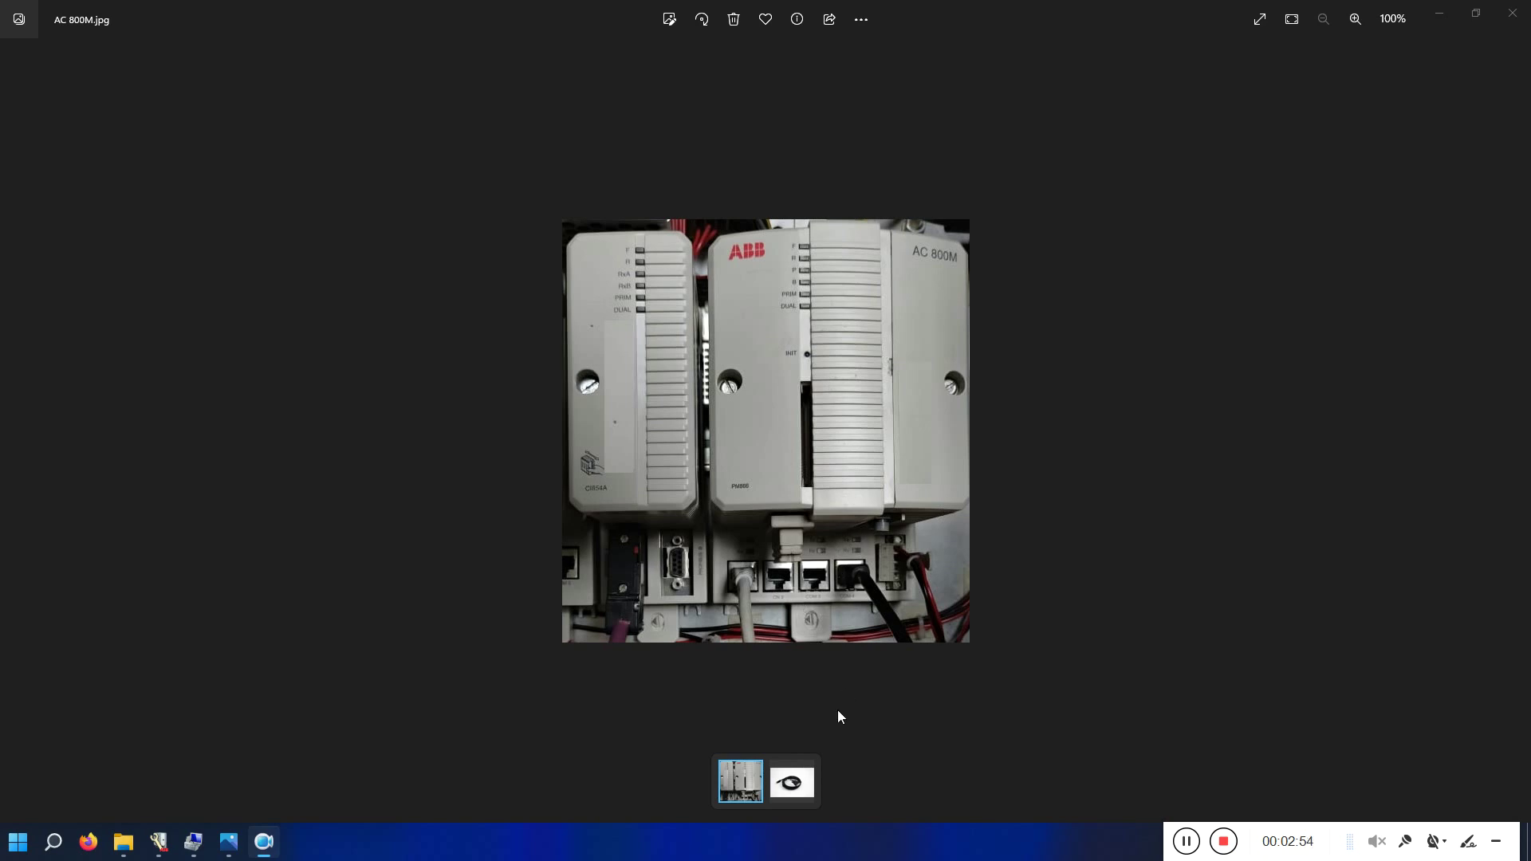
Step: View the AC 800M controller photo alongside the Tk212a cable photo, and minimize the photo windows
click(802, 773)
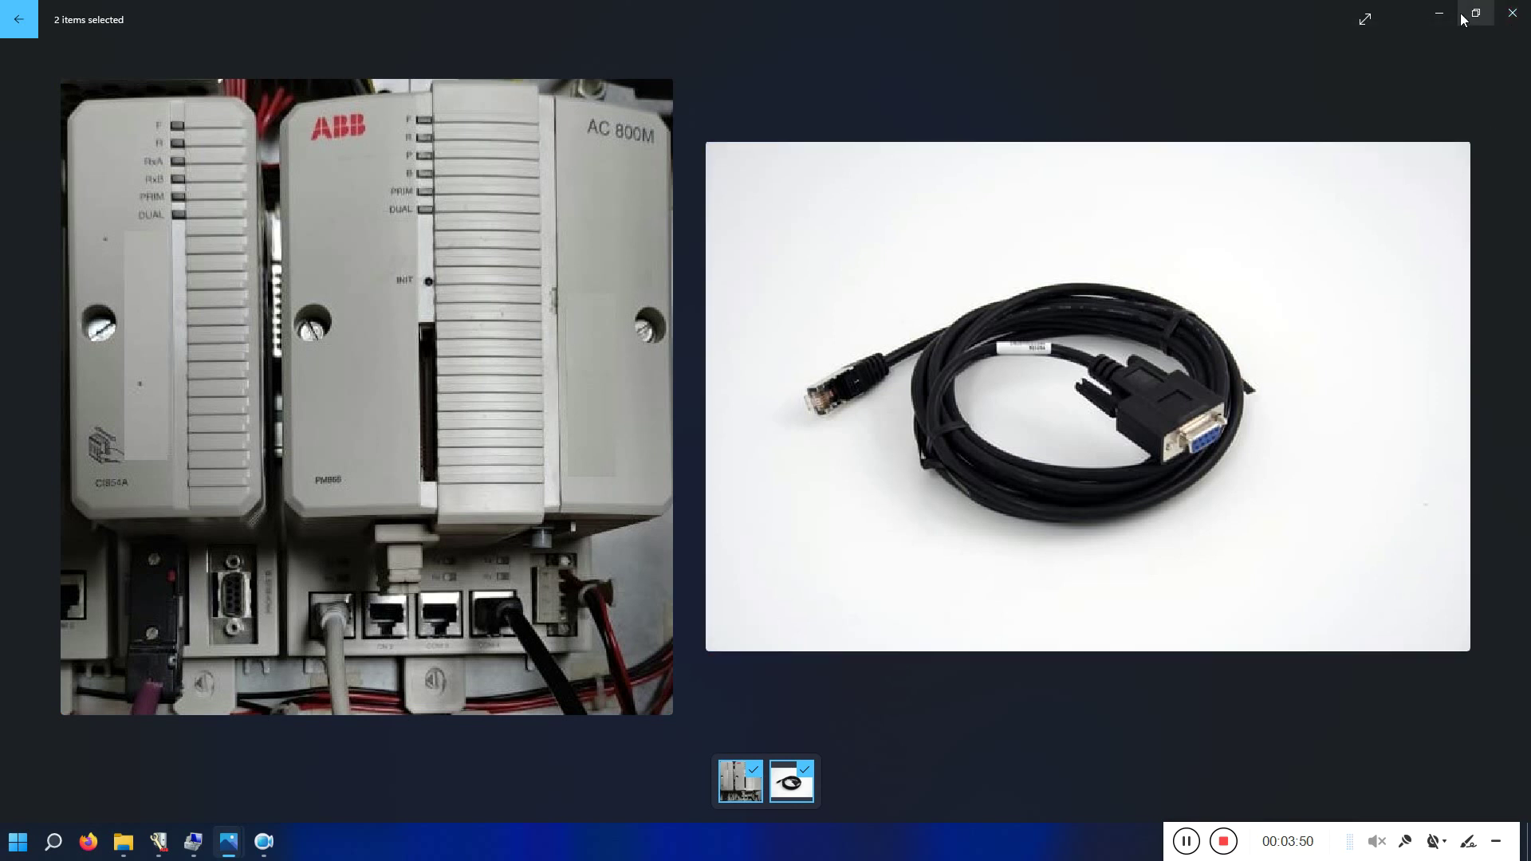
click(1440, 12)
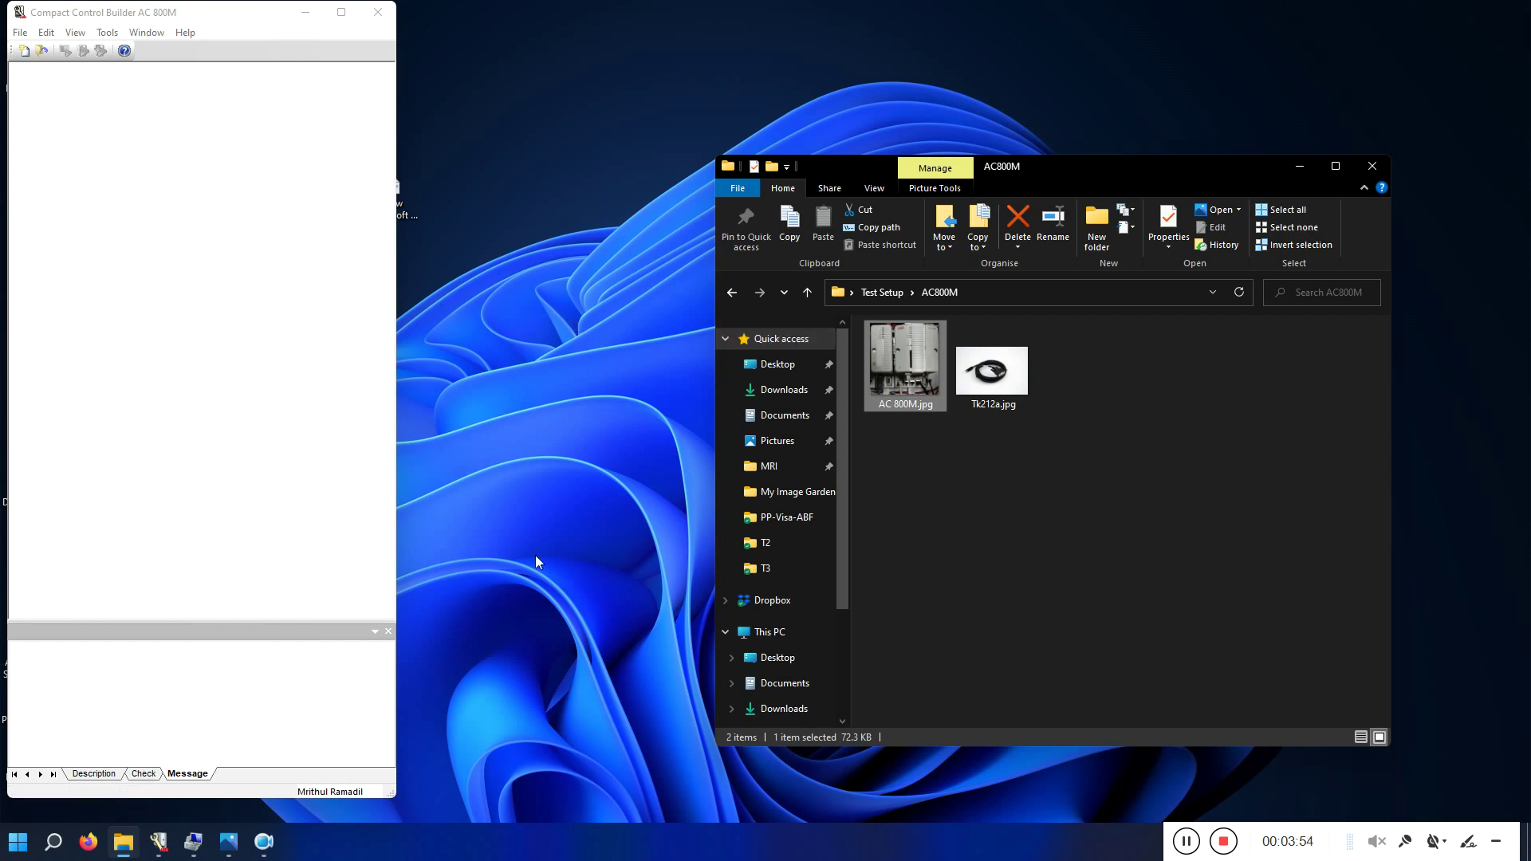
click(228, 841)
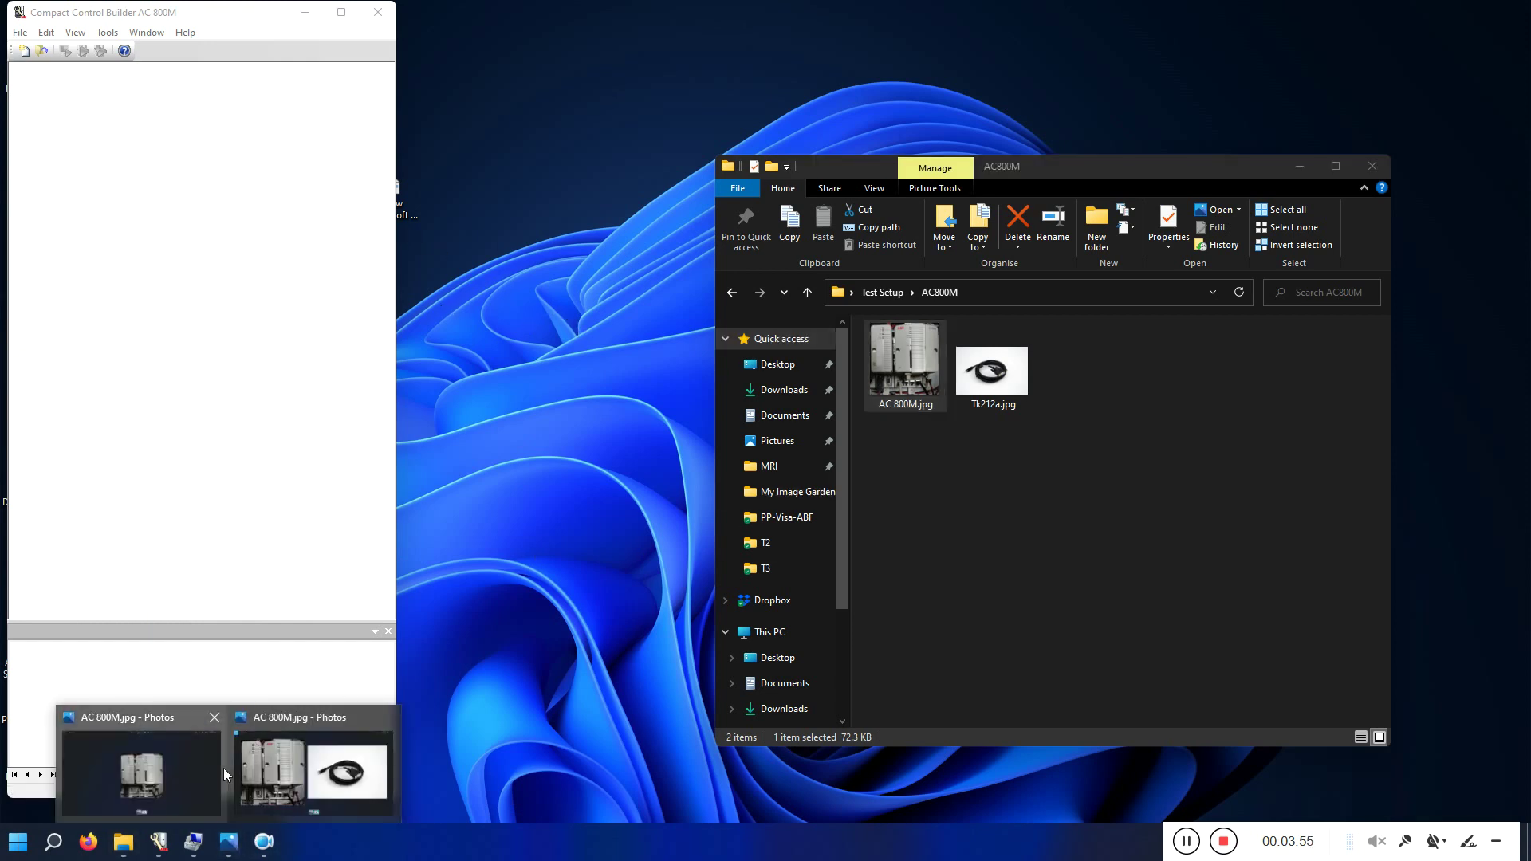
click(186, 768)
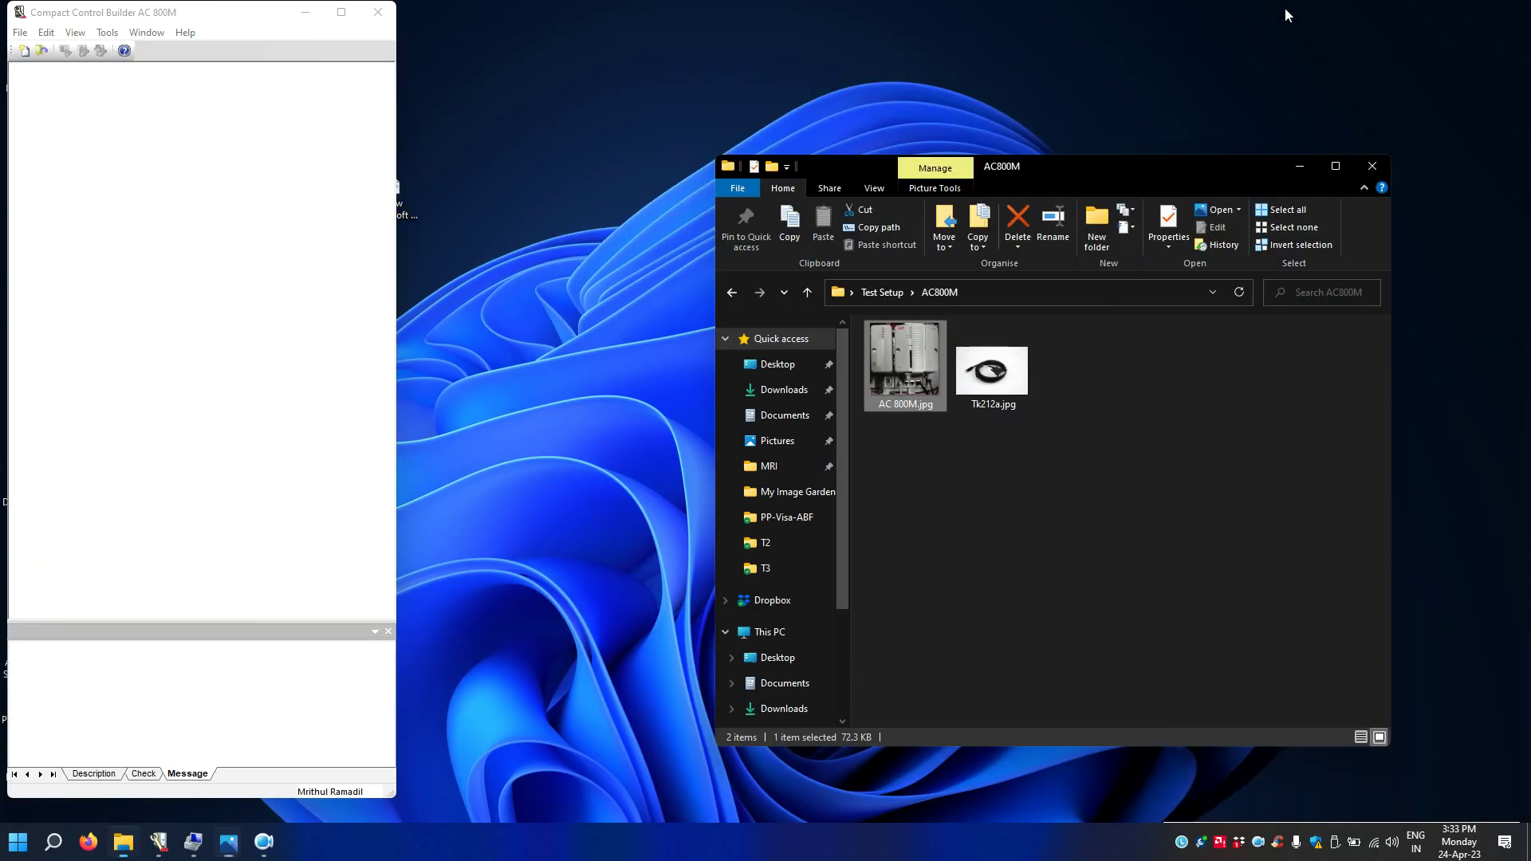
click(1440, 12)
Step: Search the installed programs for the IPConfig tool and launch it
click(18, 841)
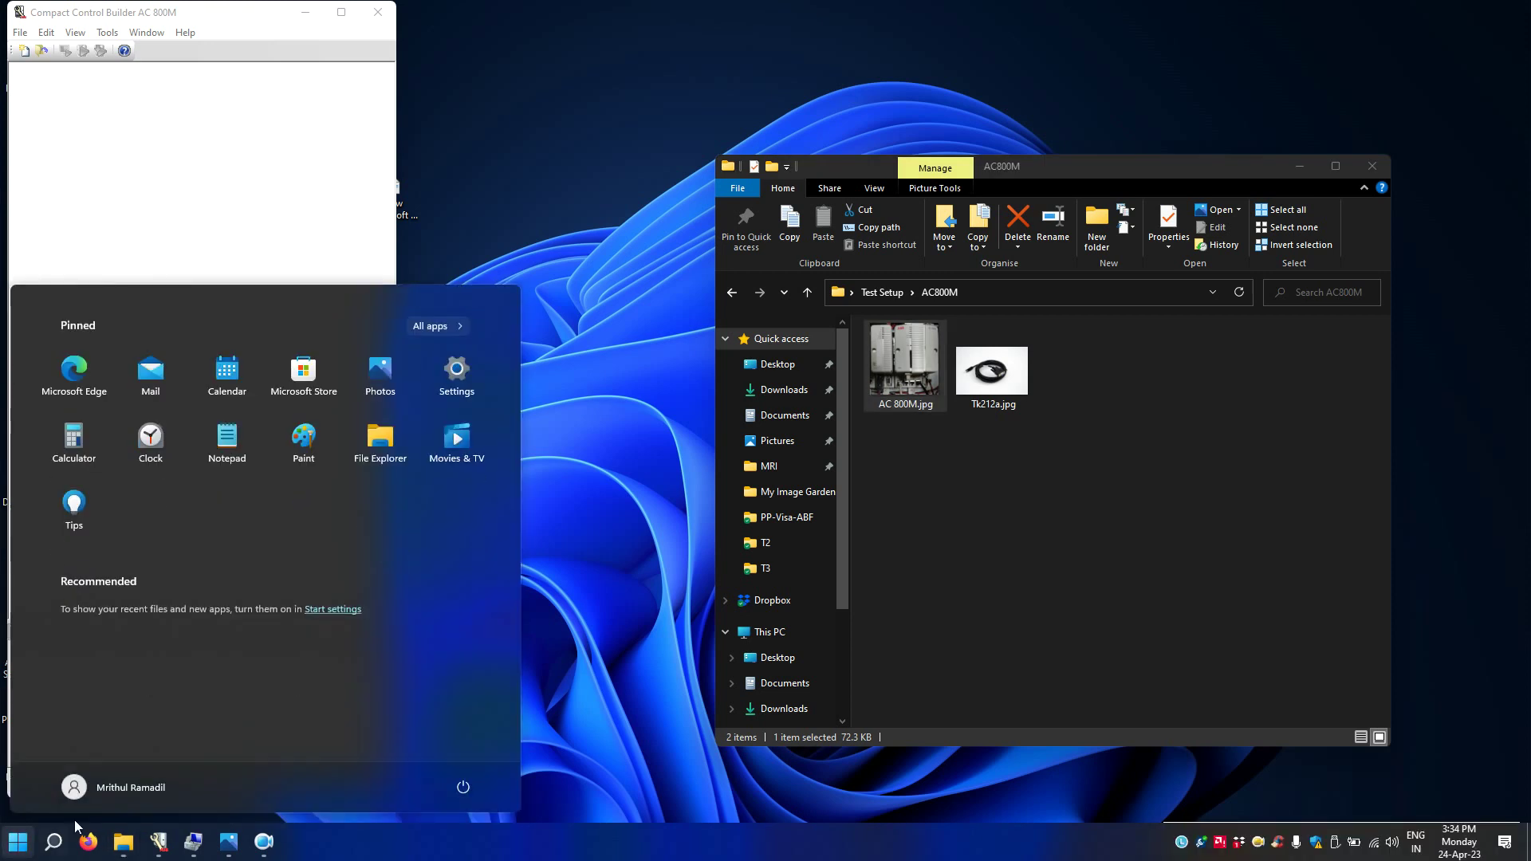
text(ip)
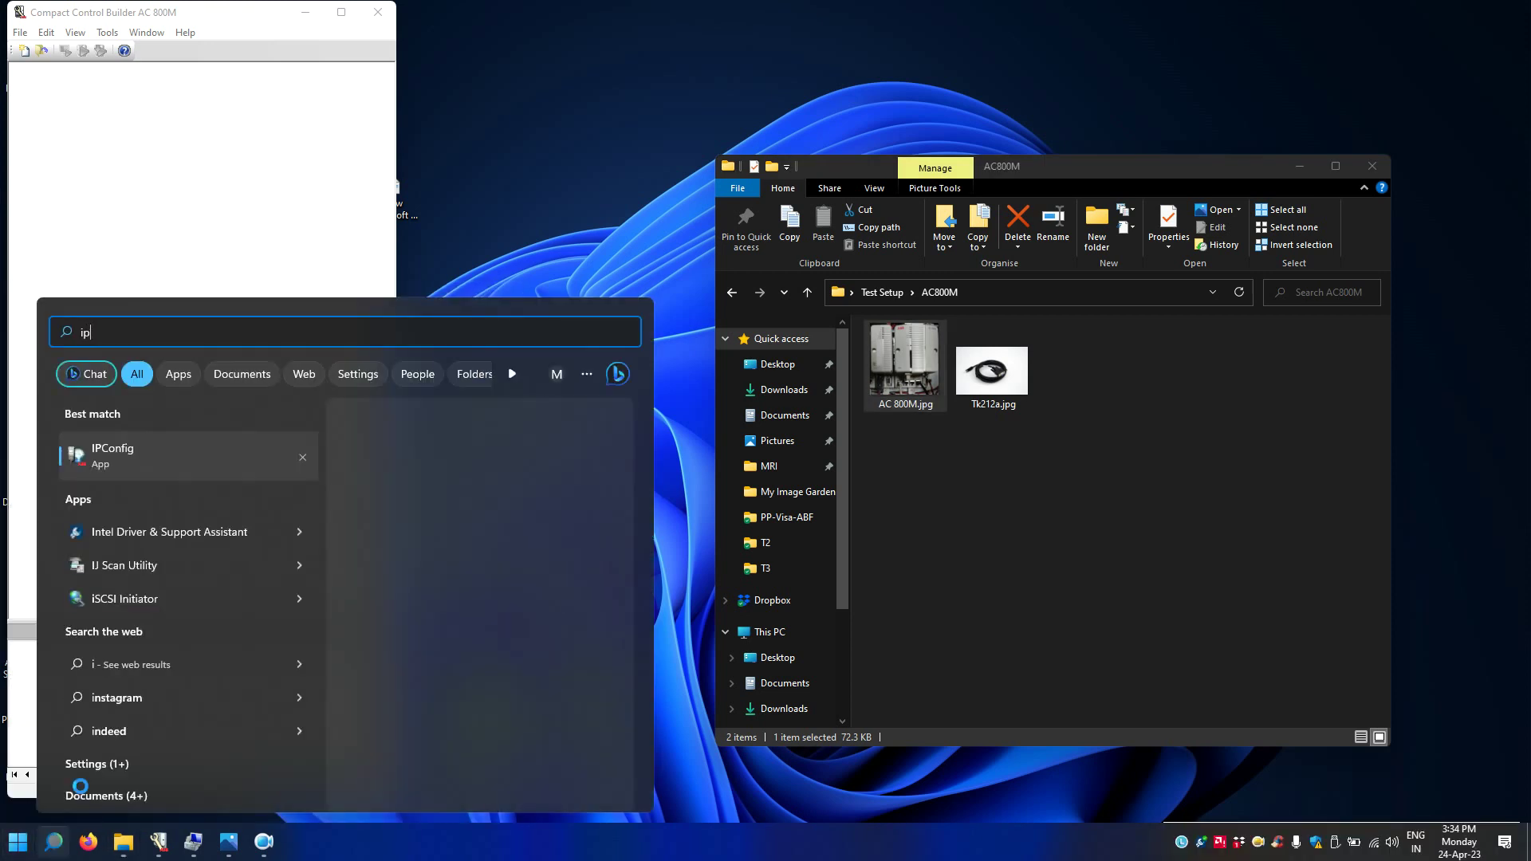
click(133, 449)
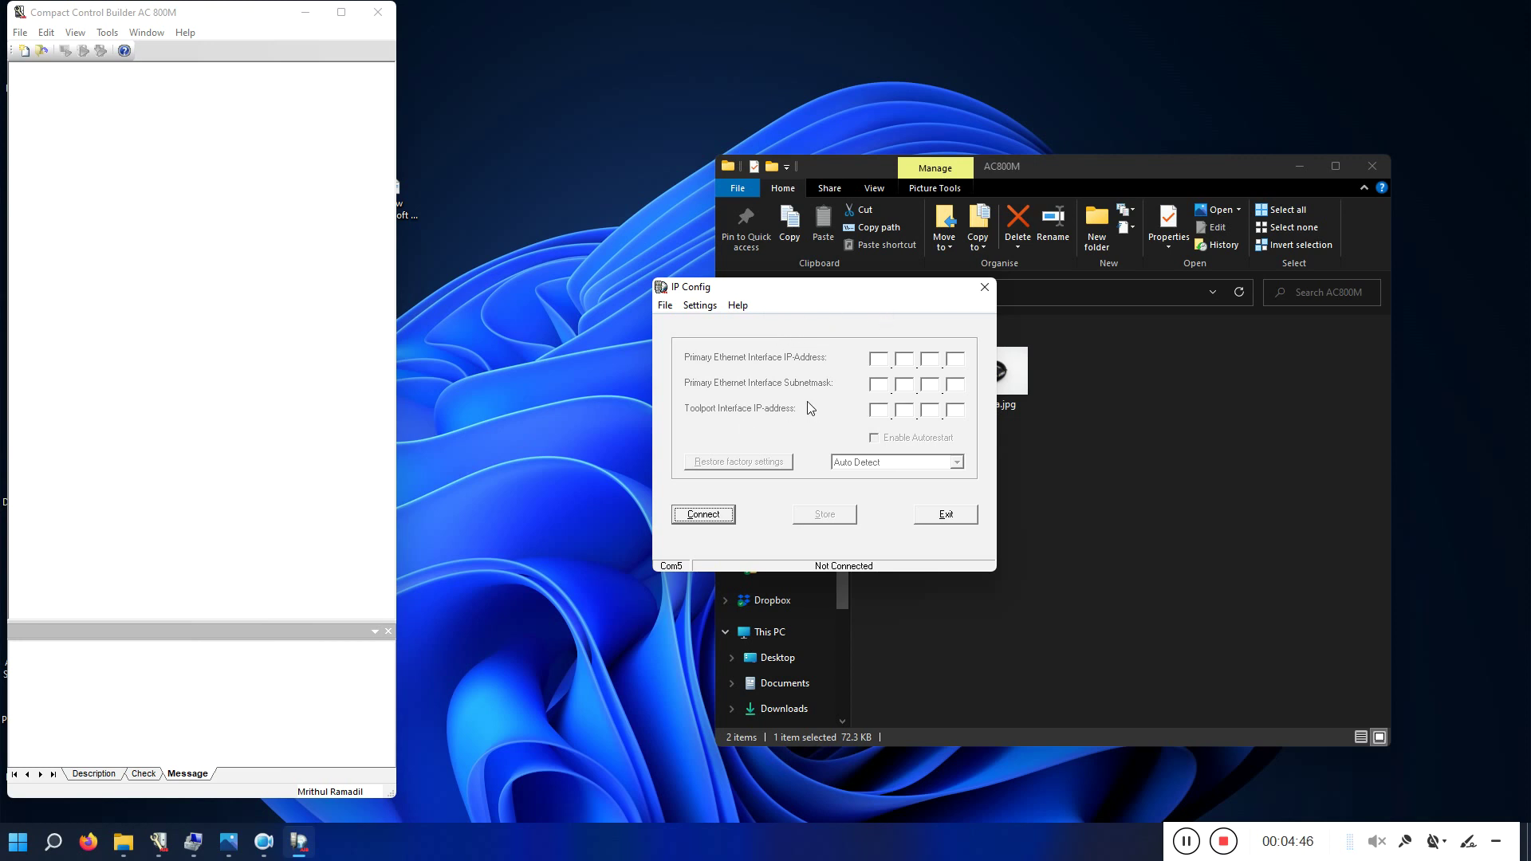
Step: Close the two-photo comparison window, view the AC 800M controller photo again and minimize it
click(1024, 375)
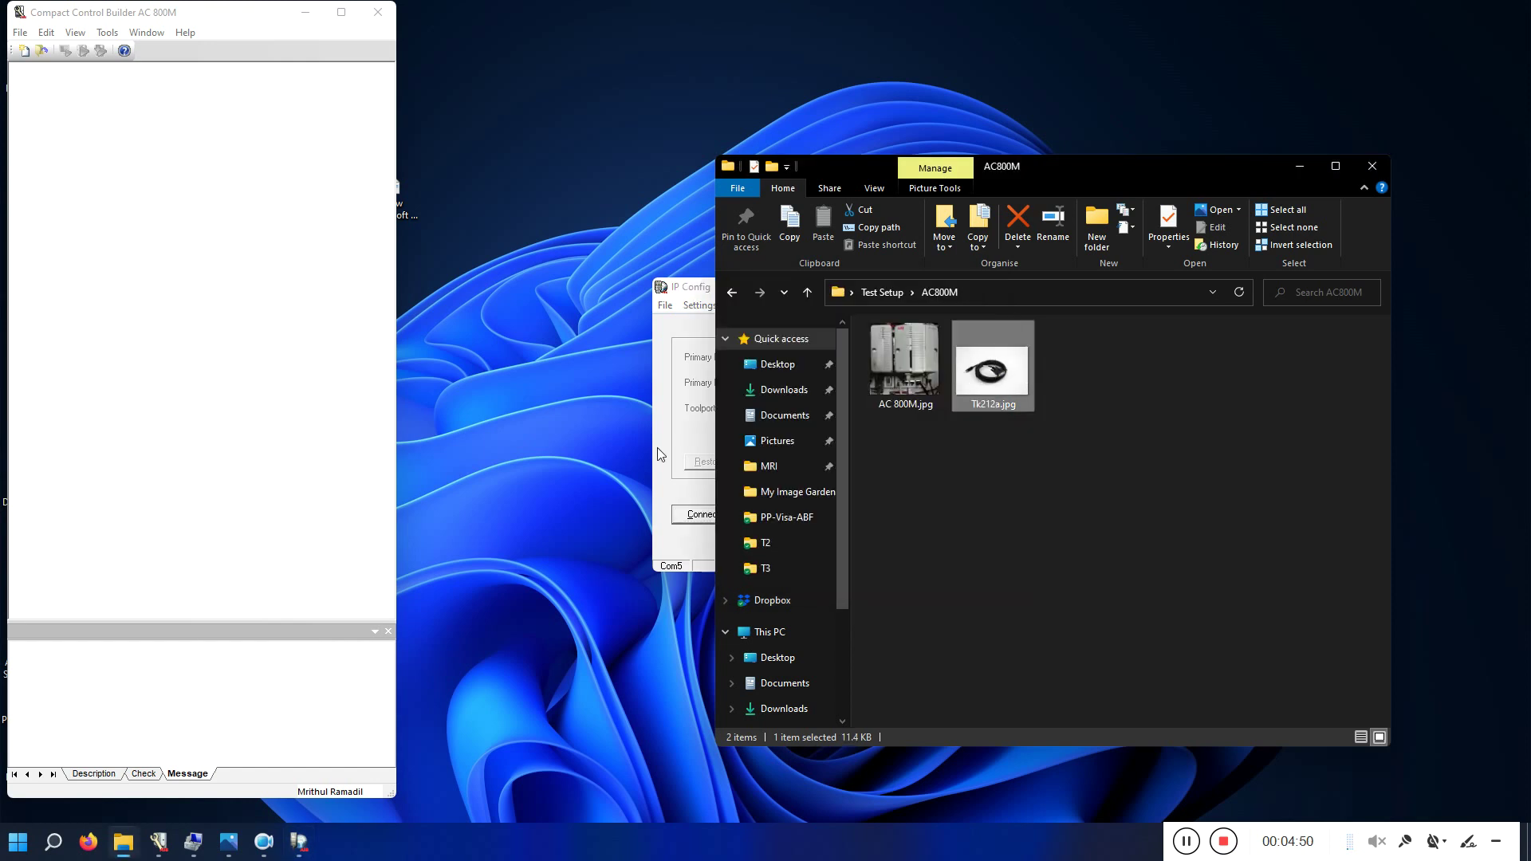
mouse_move(228, 841)
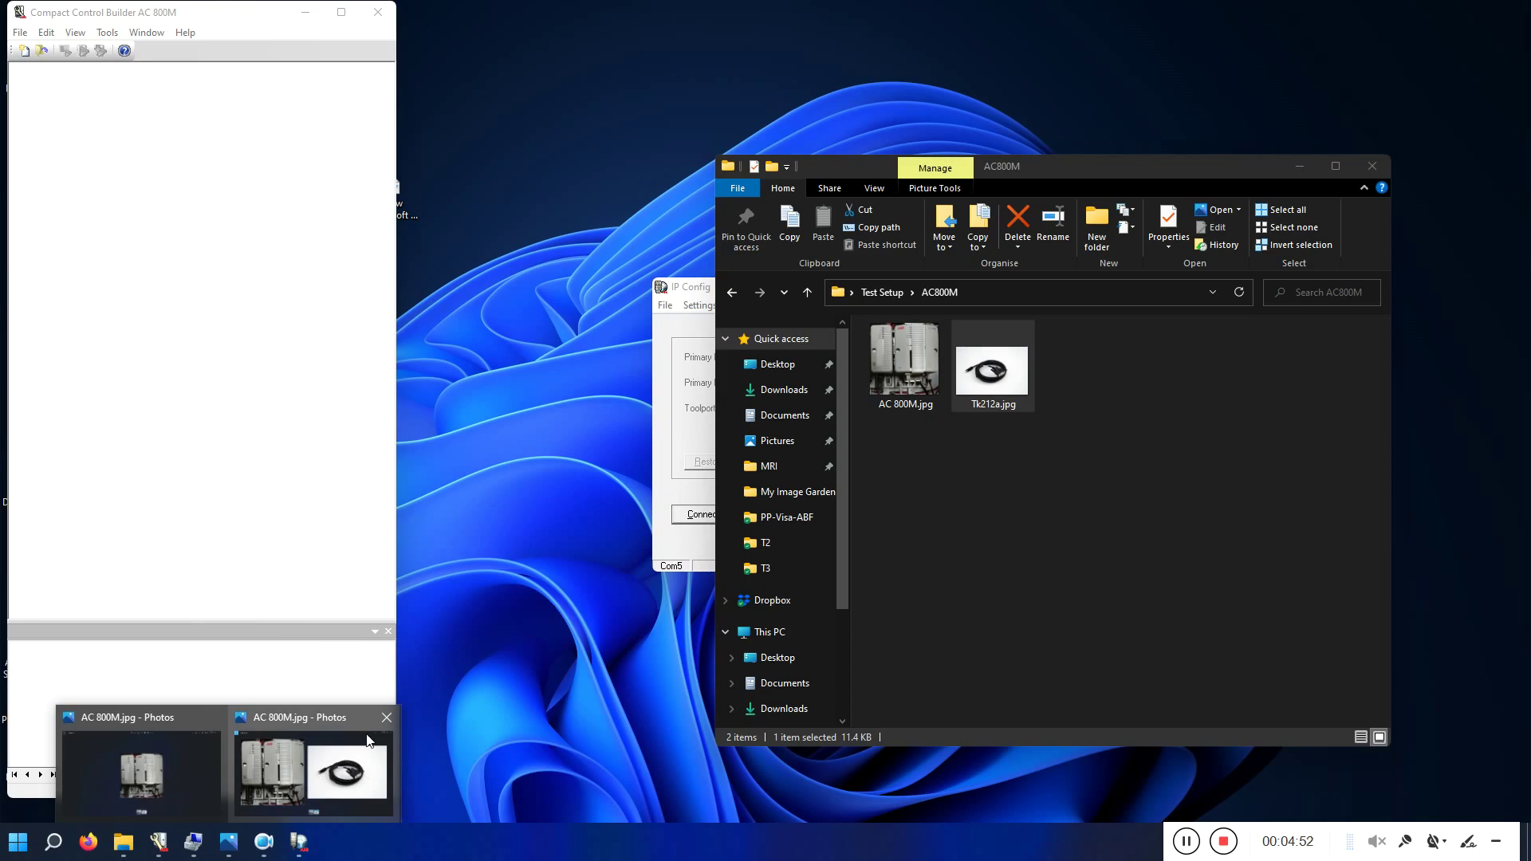
click(386, 717)
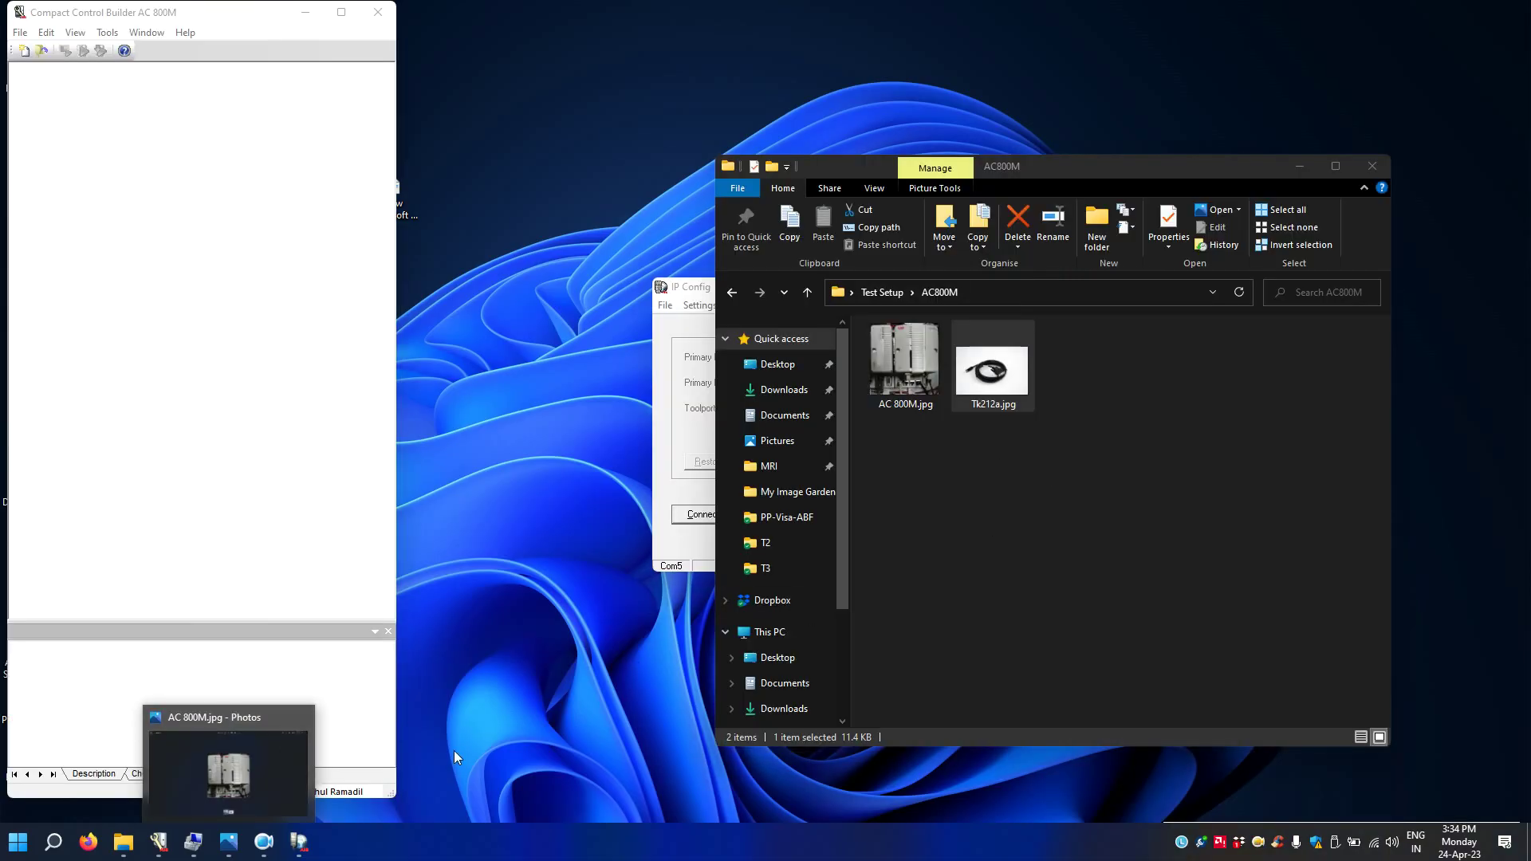
click(241, 791)
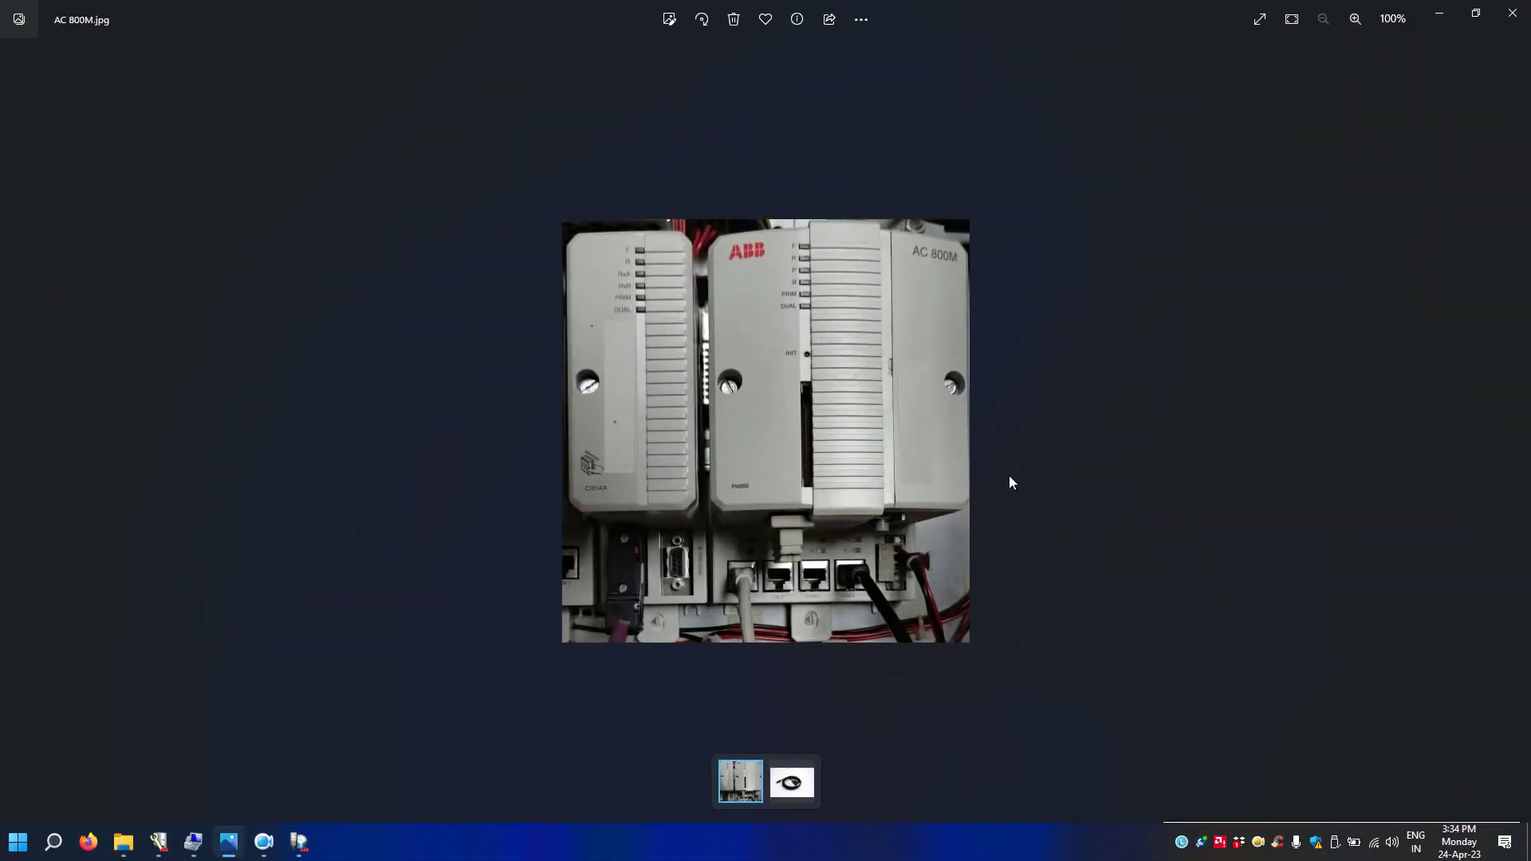
click(1438, 13)
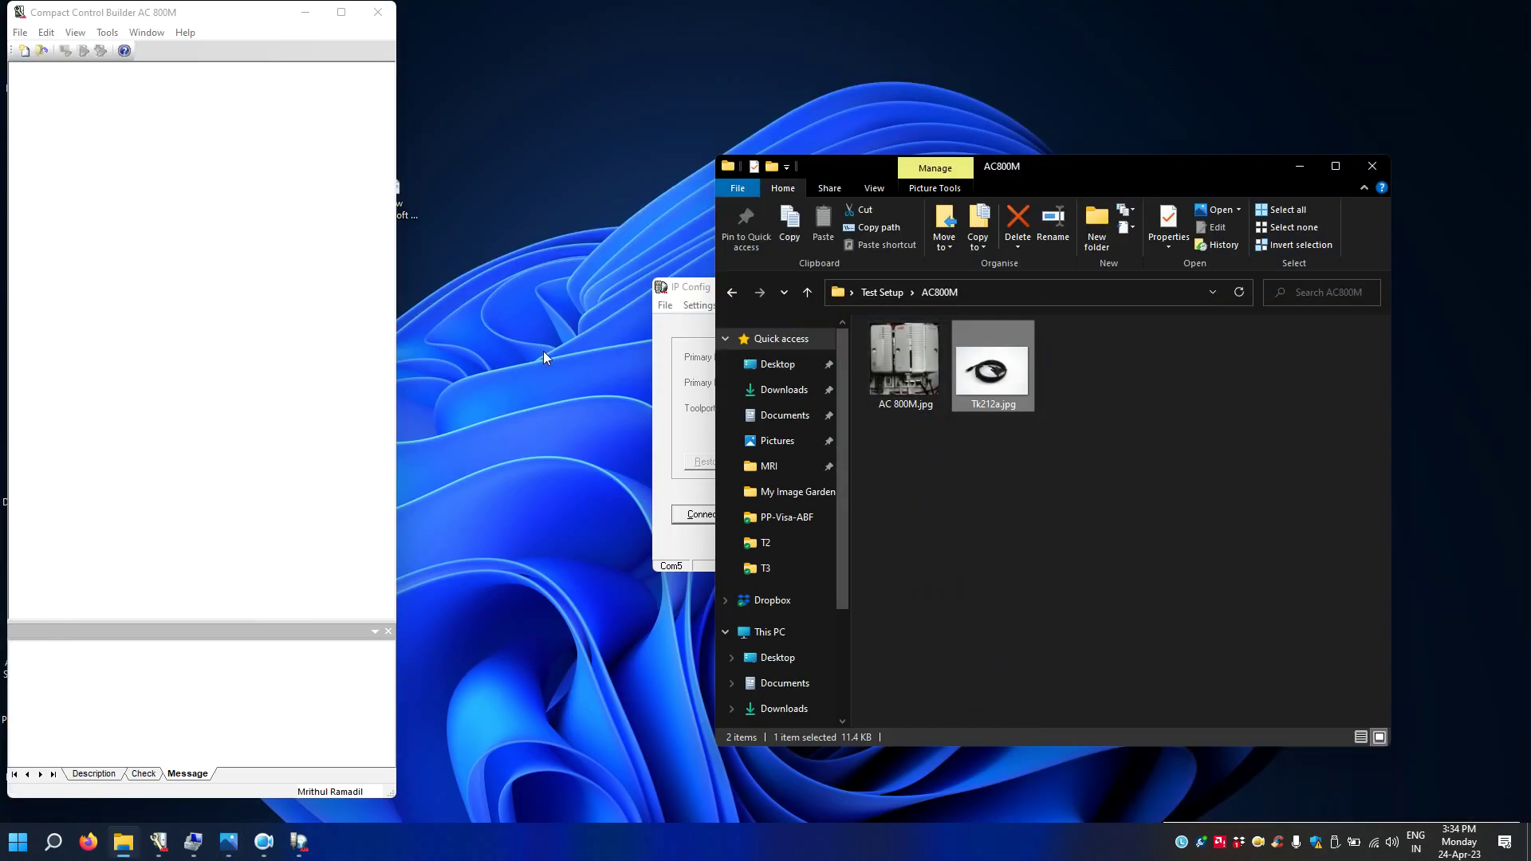
Step: Check in Device Manager which COM port the USB-to-serial adapter uses, and close Computer Management
click(306, 12)
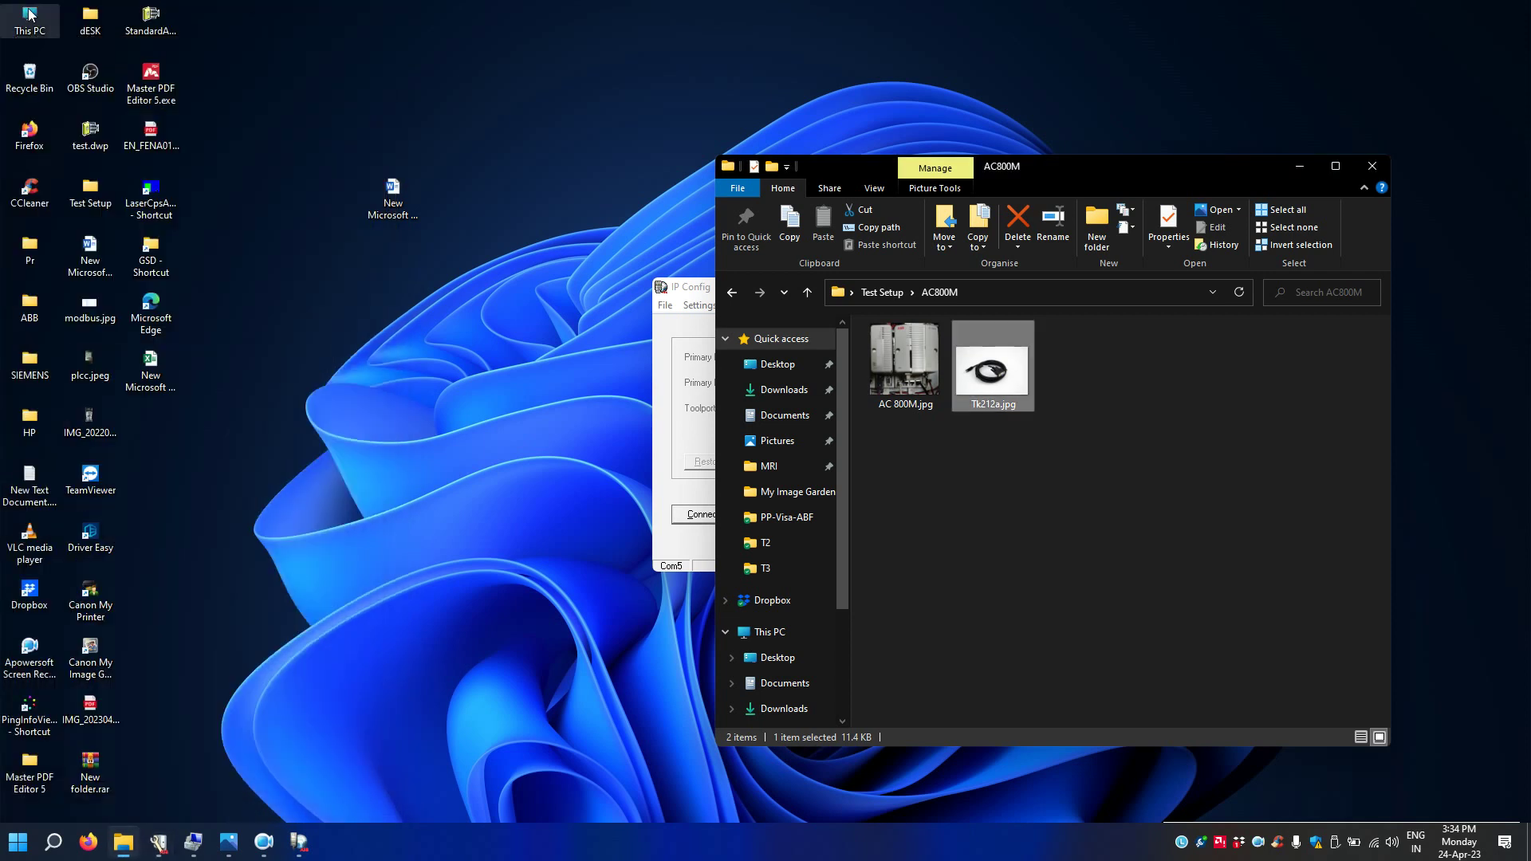
right_click(30, 19)
click(234, 100)
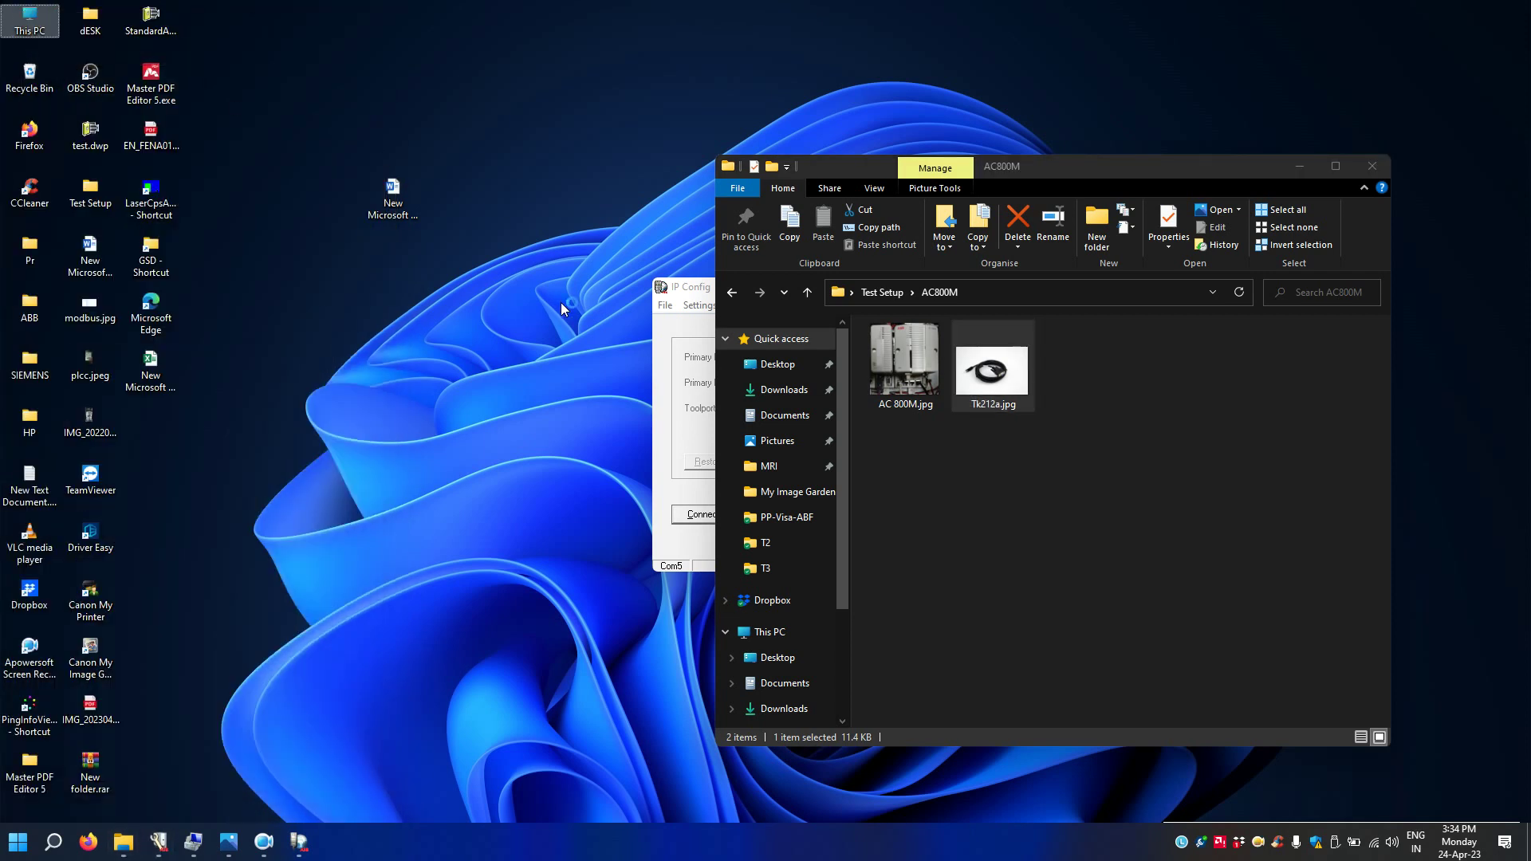
double_click(167, 86)
click(102, 174)
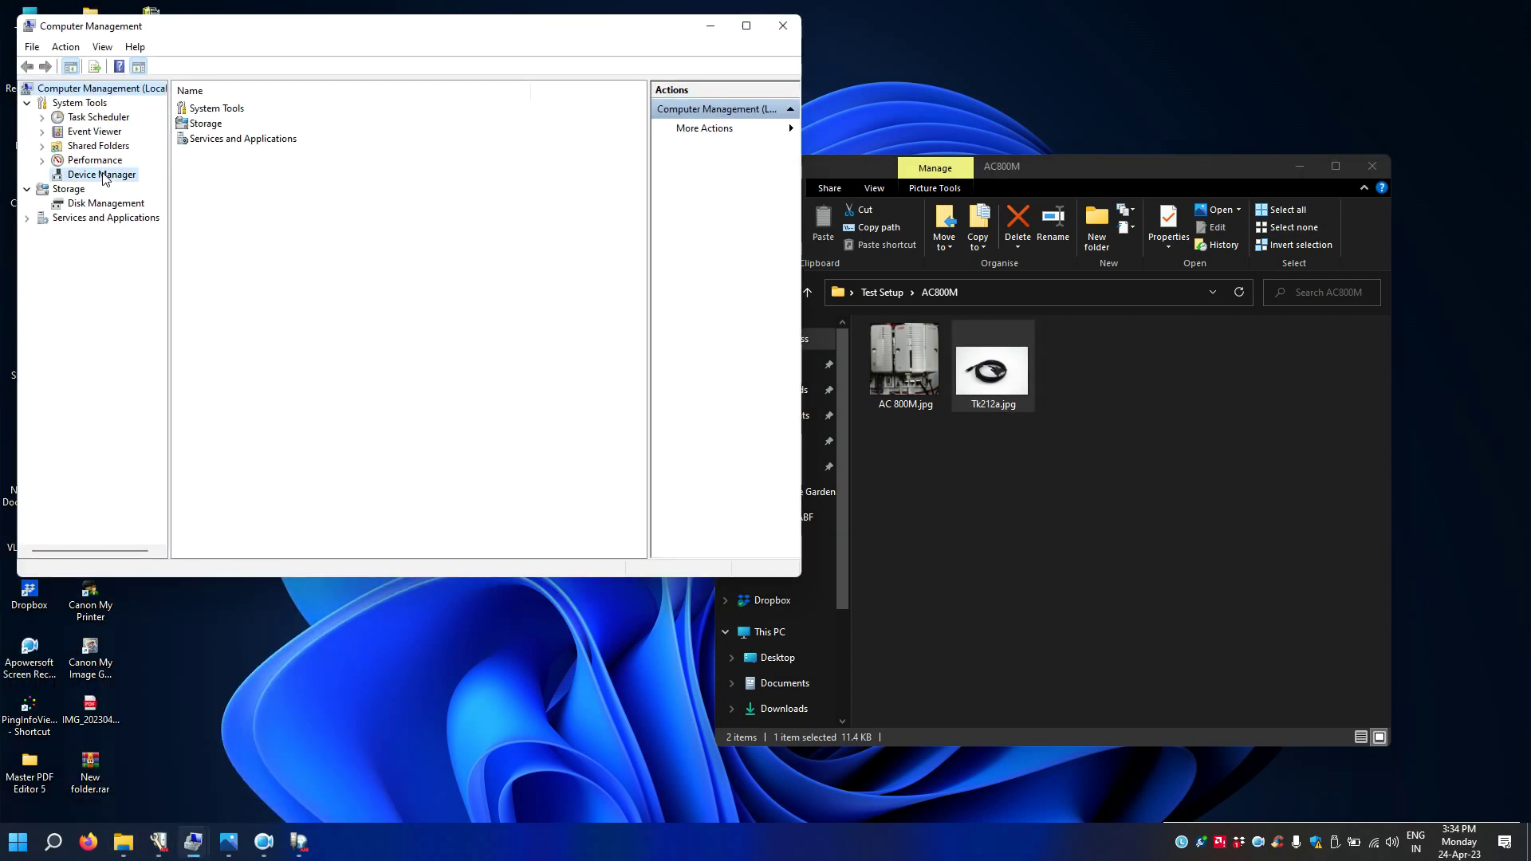
click(248, 318)
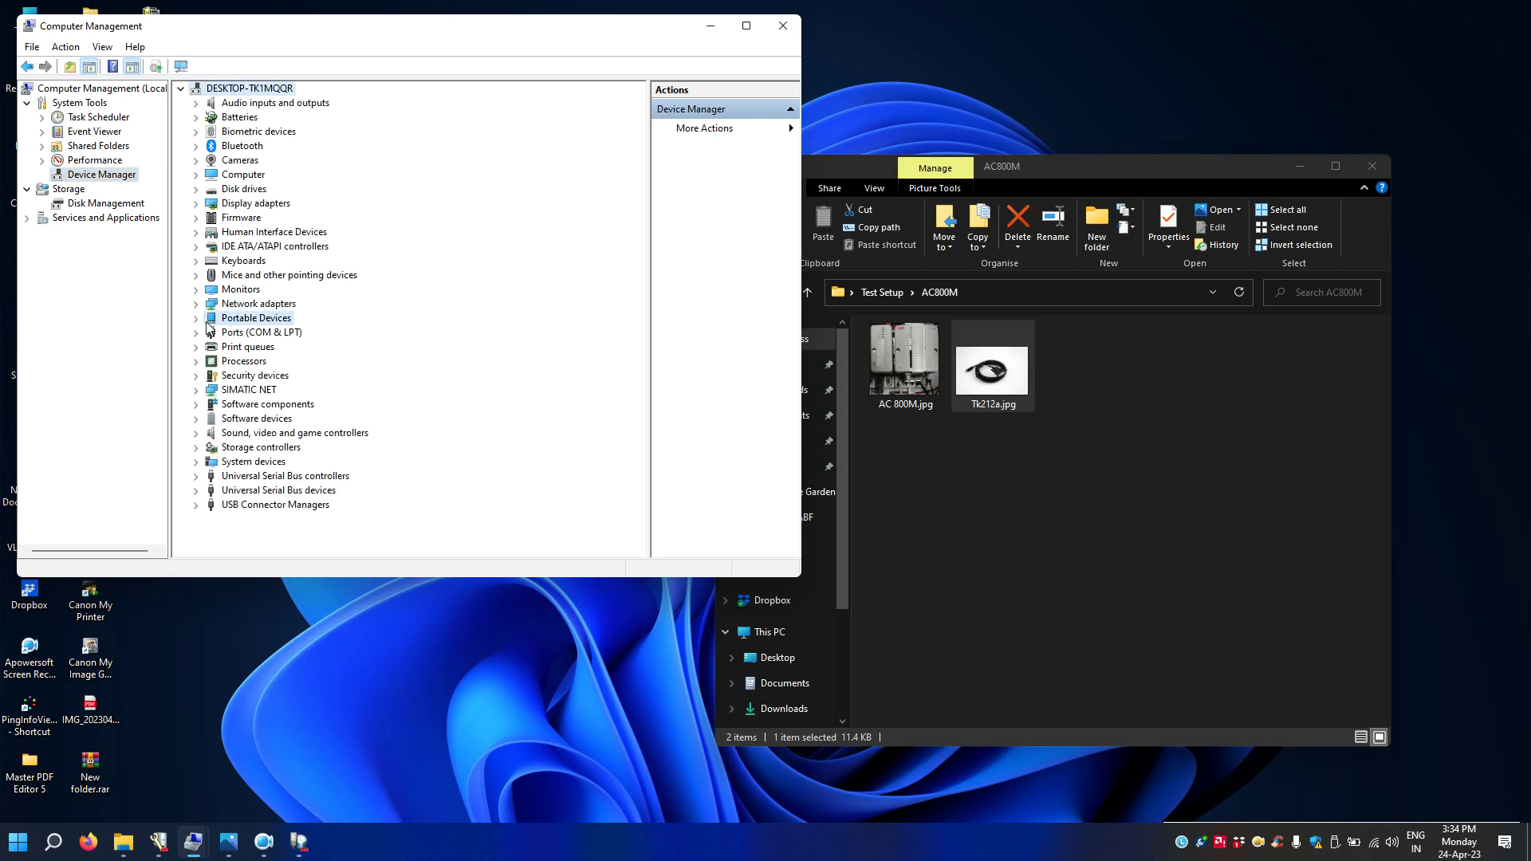
click(195, 332)
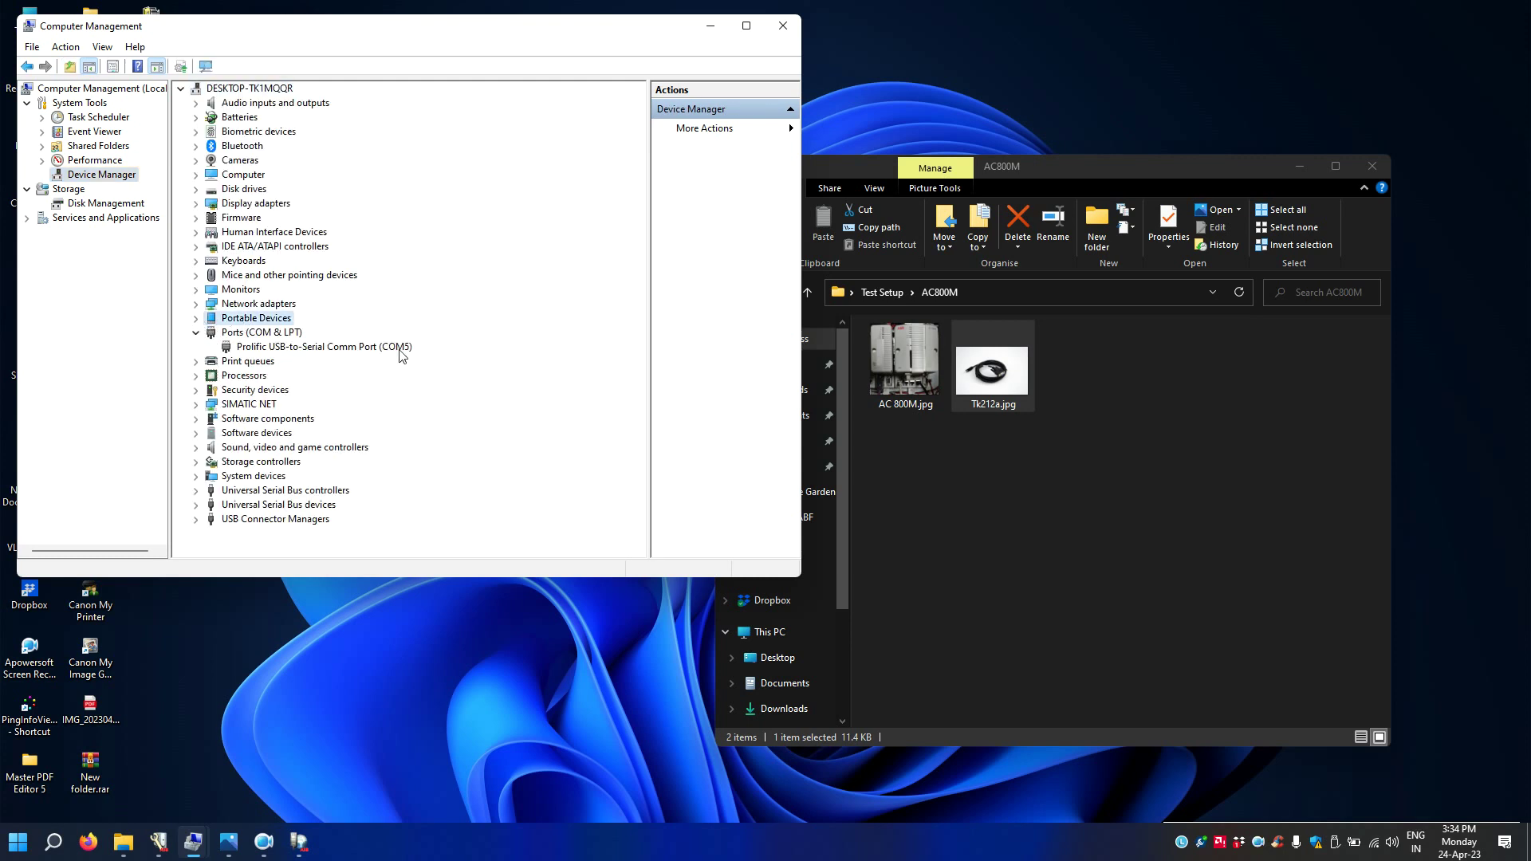
click(783, 25)
Step: Return to IP Config, check the Com Port setting and connect to the controller
click(699, 392)
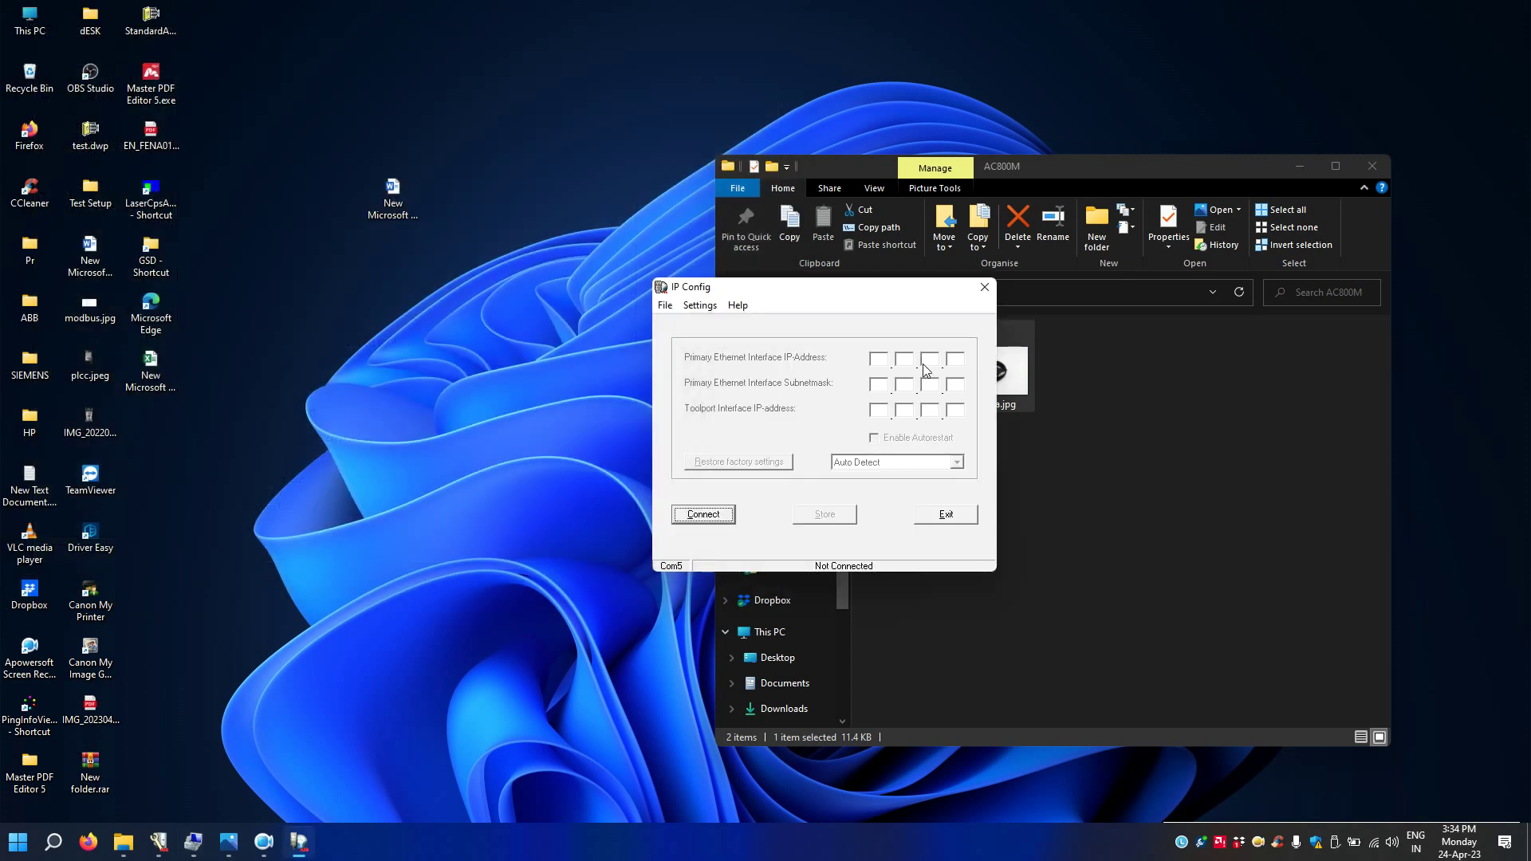
click(701, 307)
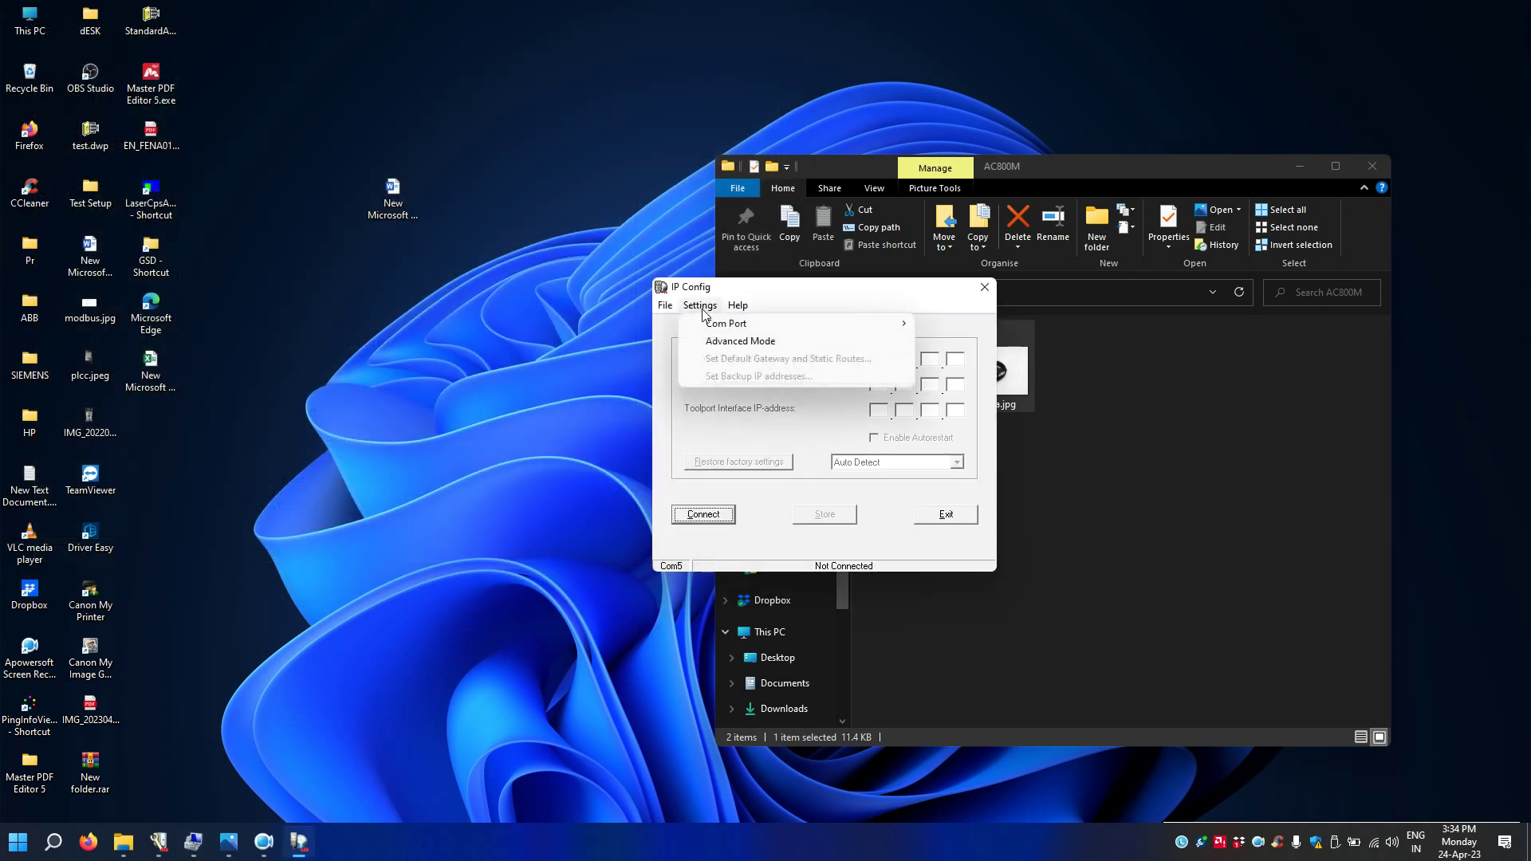
mouse_move(745, 325)
click(750, 422)
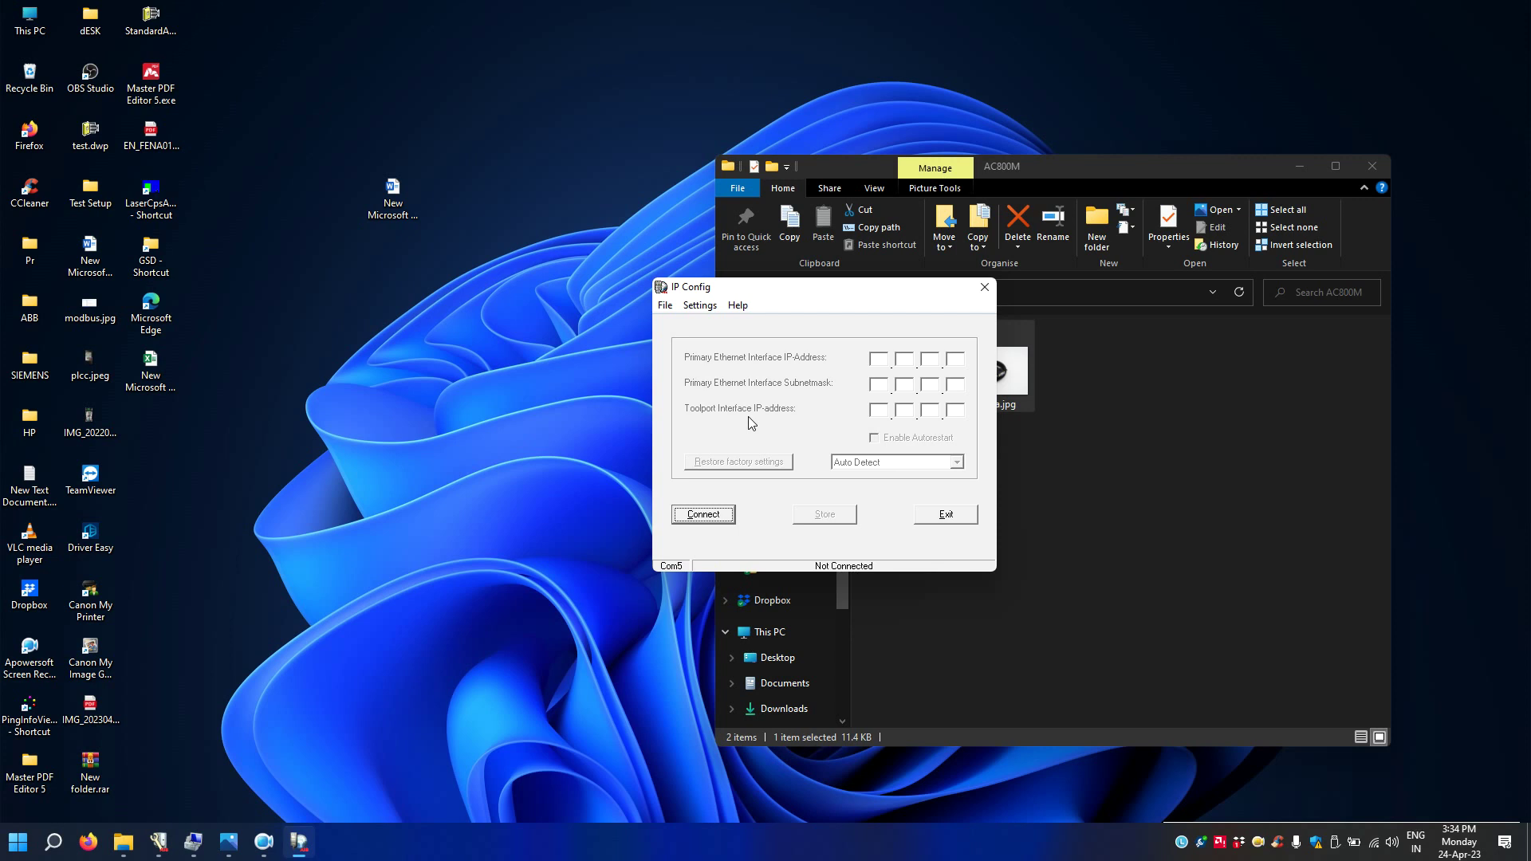
click(717, 520)
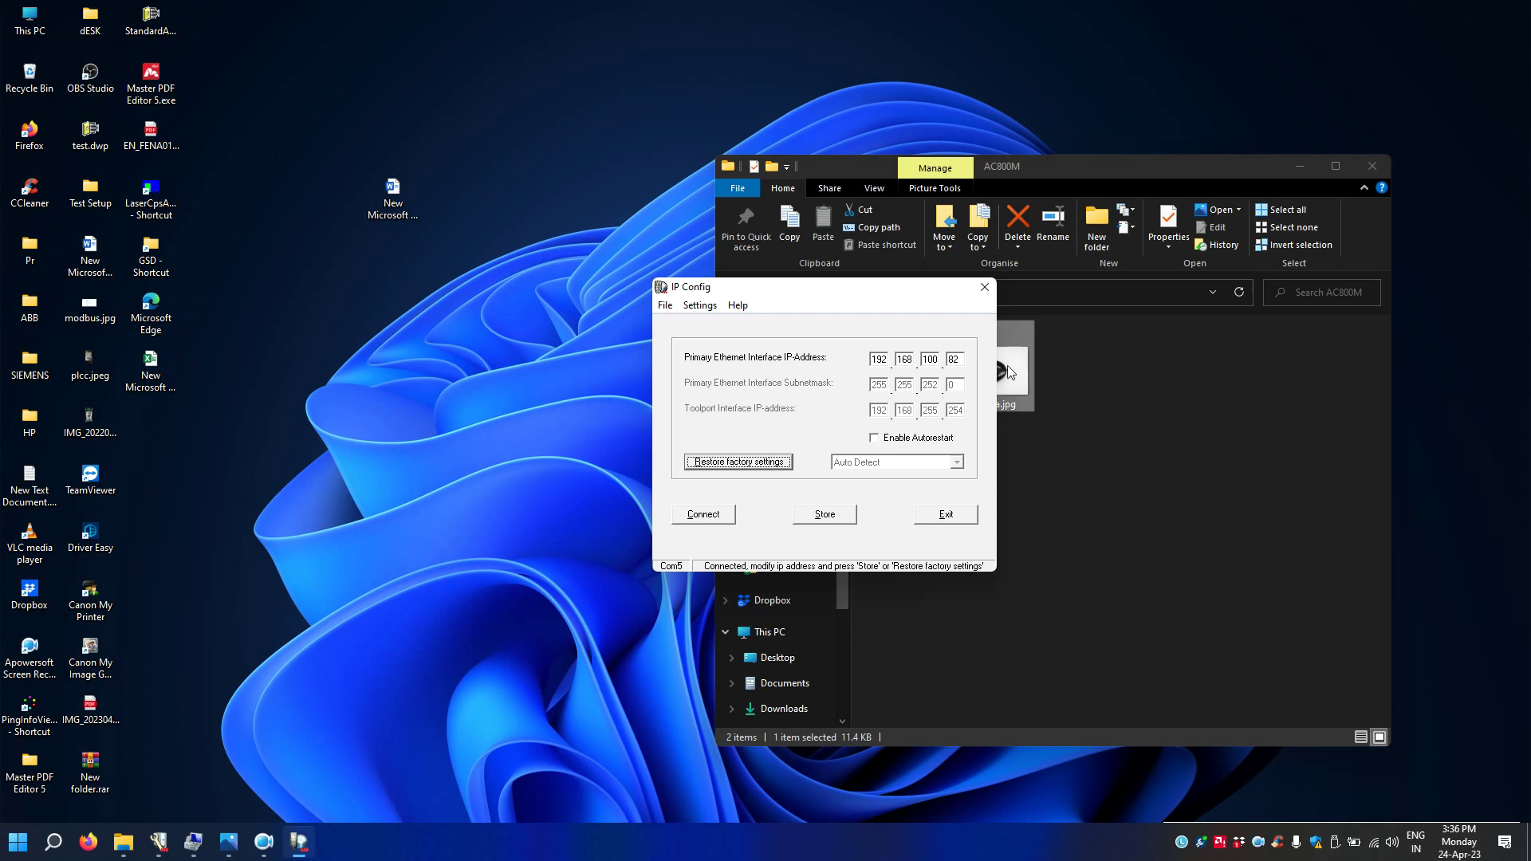
Step: Set the primary Ethernet IP address to 192.168.100.81 with Advanced Mode enabled, and store the configuration in the controller
double_click(956, 361)
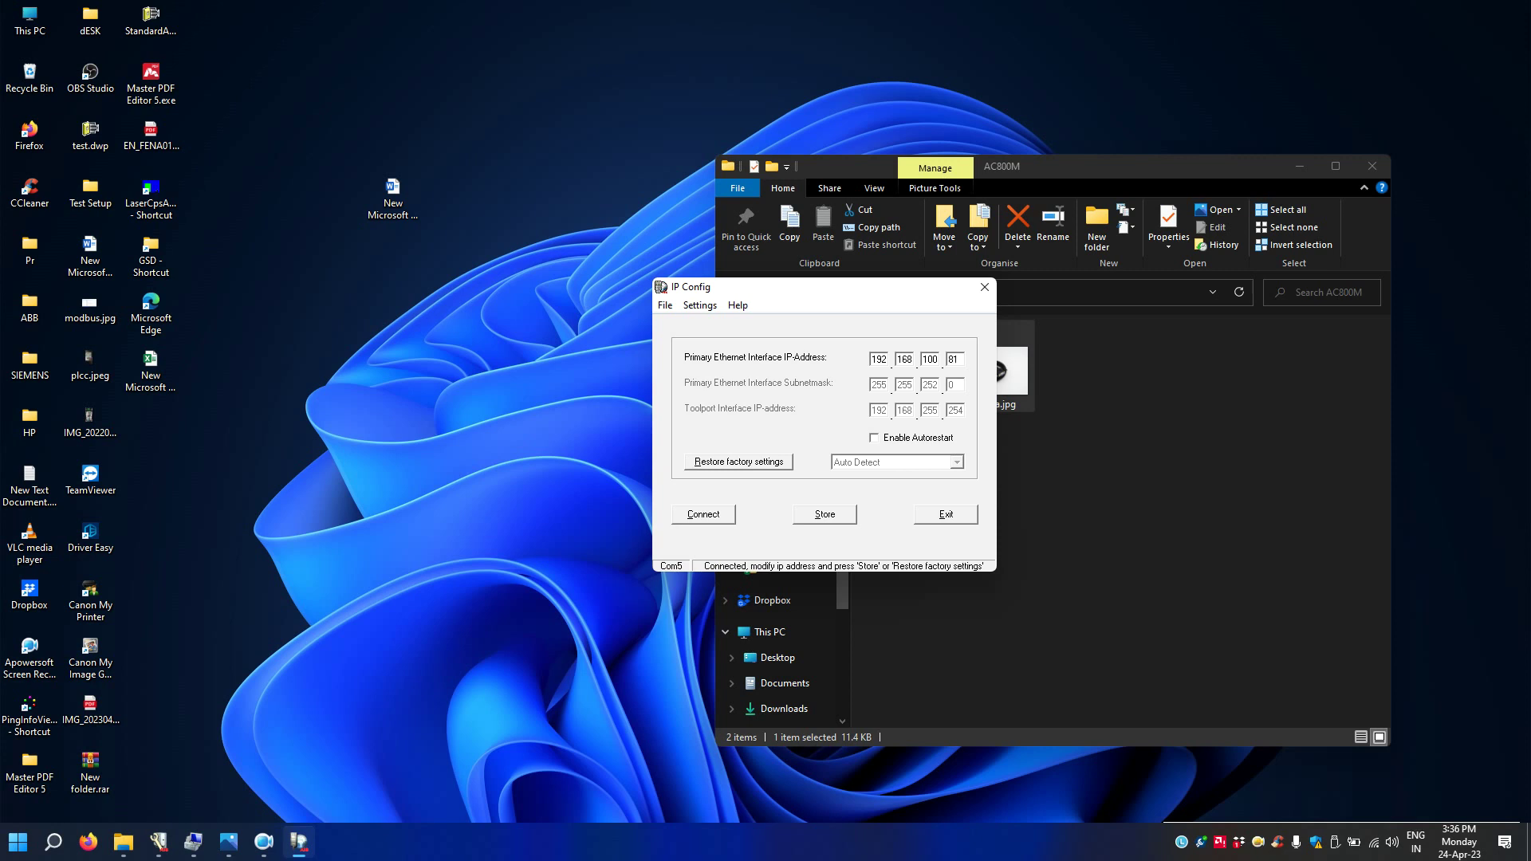
click(707, 310)
click(727, 343)
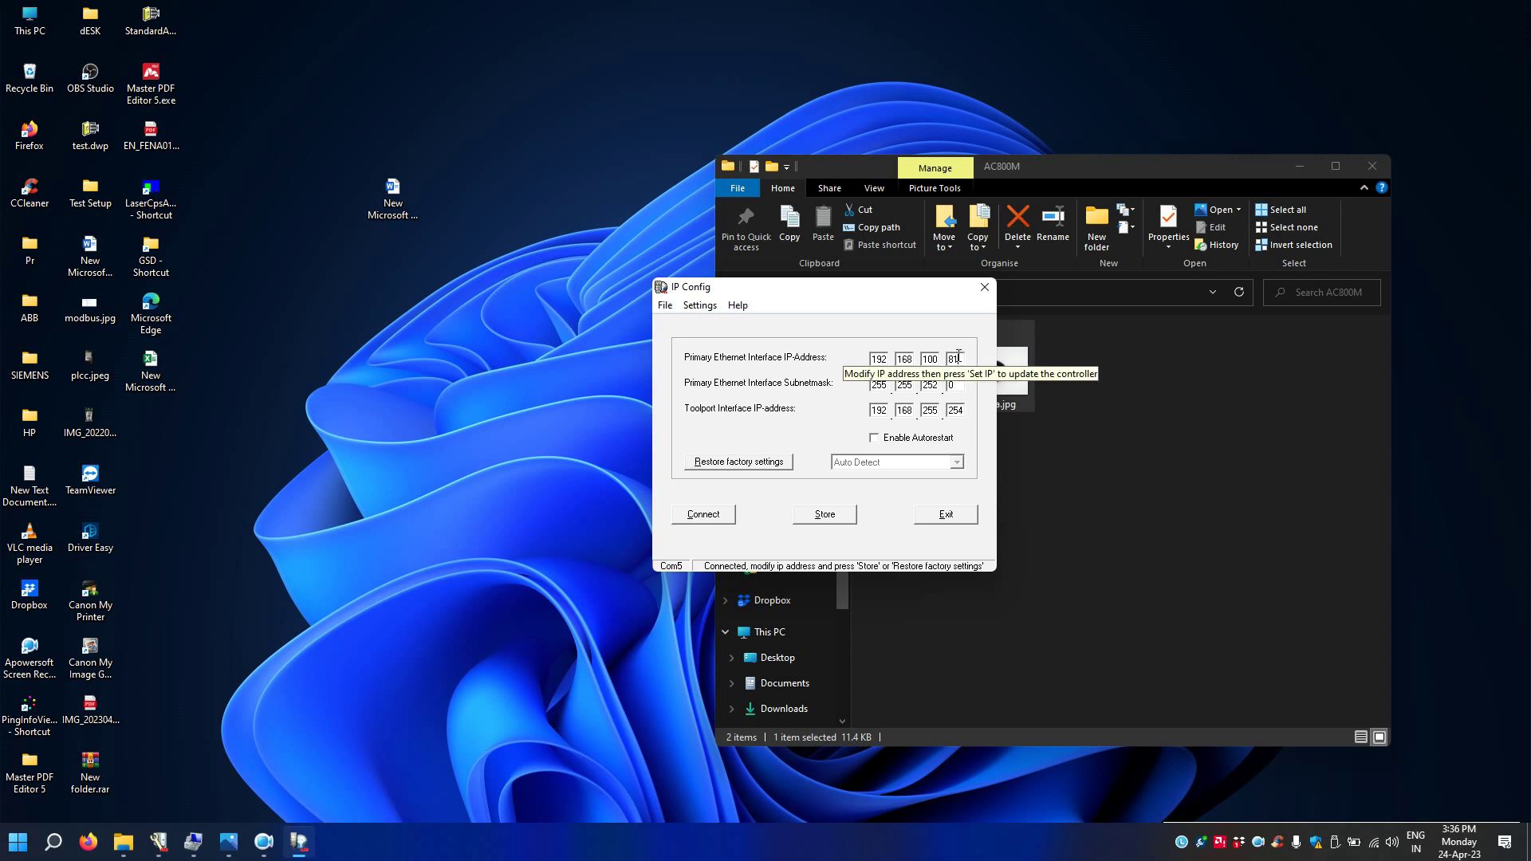
click(836, 520)
click(817, 470)
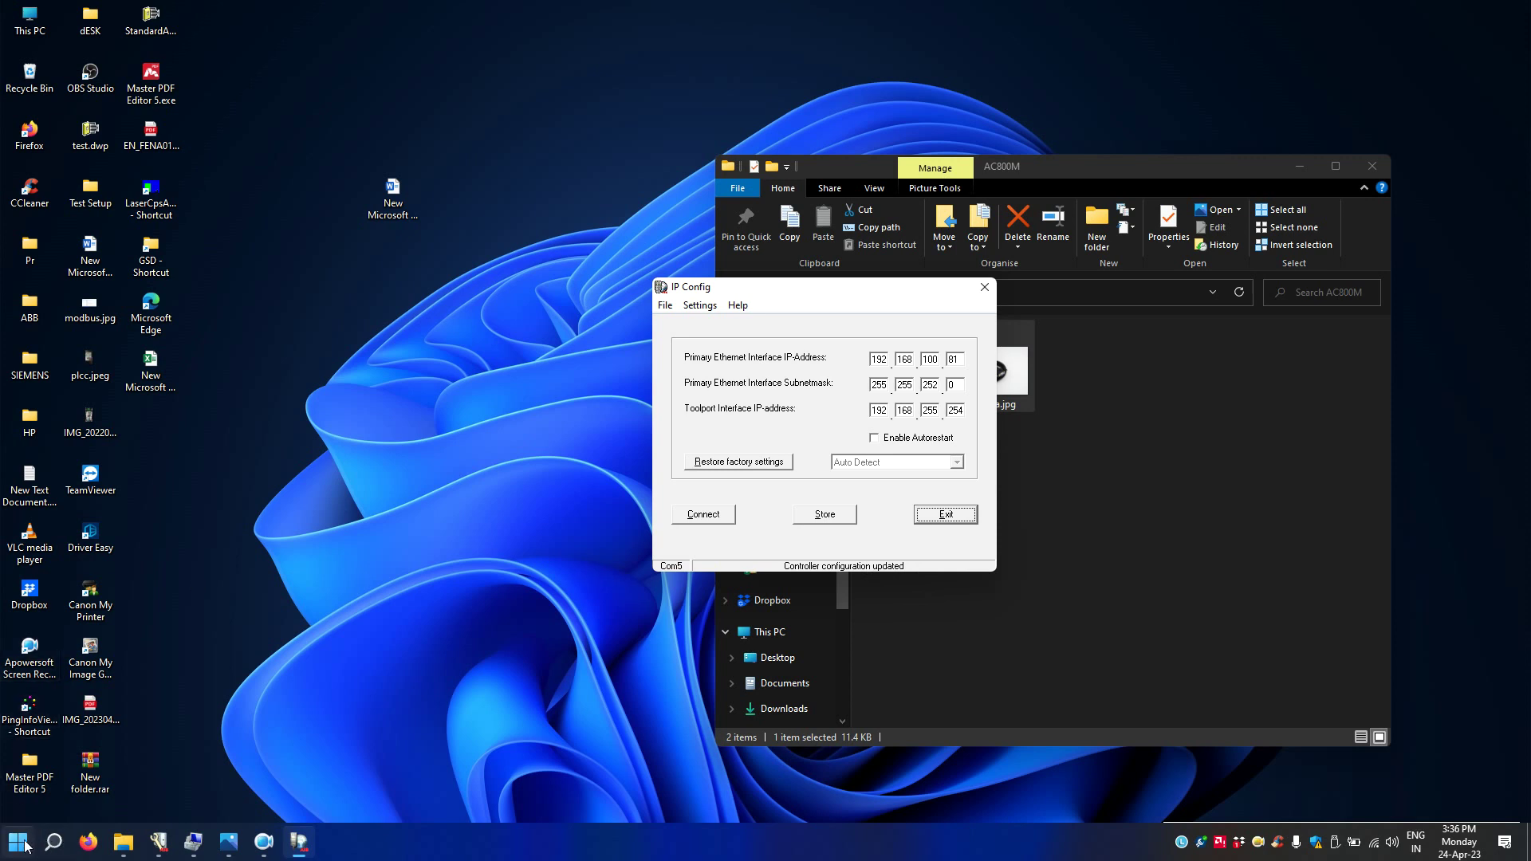
Step: Start a continuous ping to 192.168.100.81 from the Run dialog and move its window clear of IP Config
key(super+r)
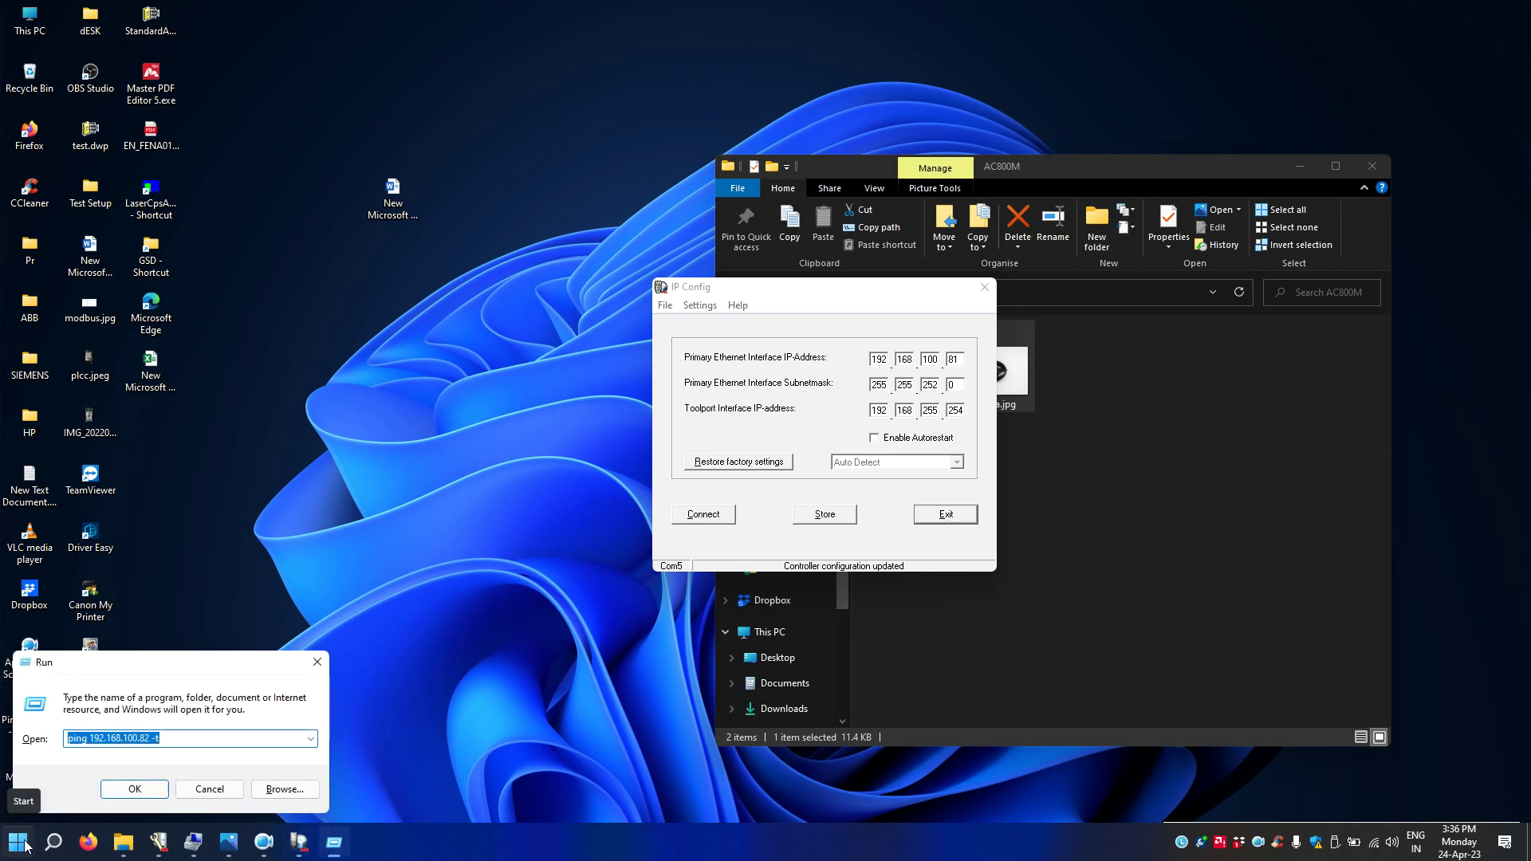
click(310, 738)
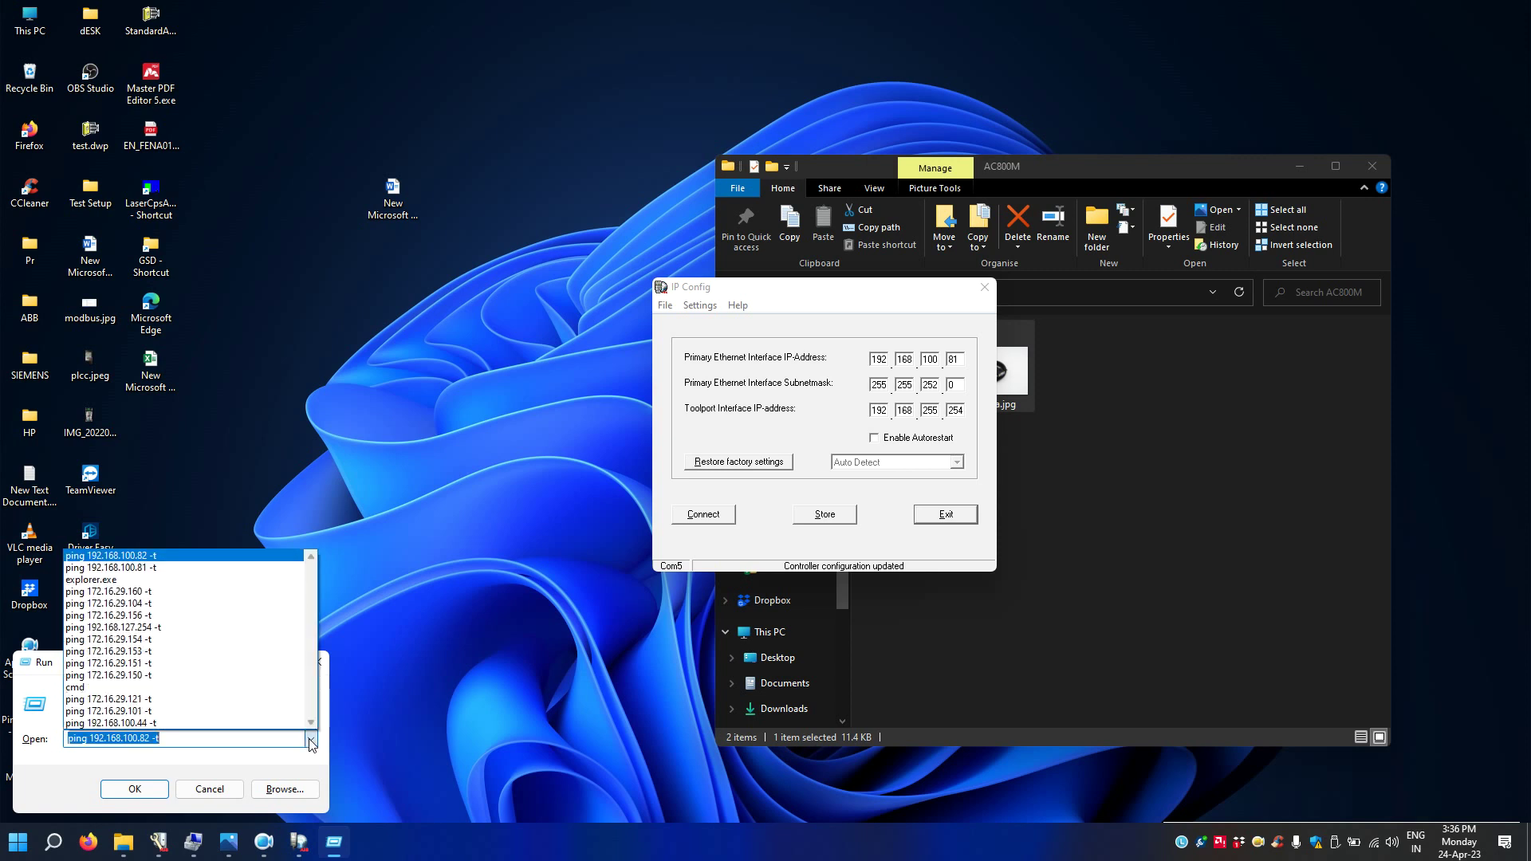
click(171, 572)
click(137, 785)
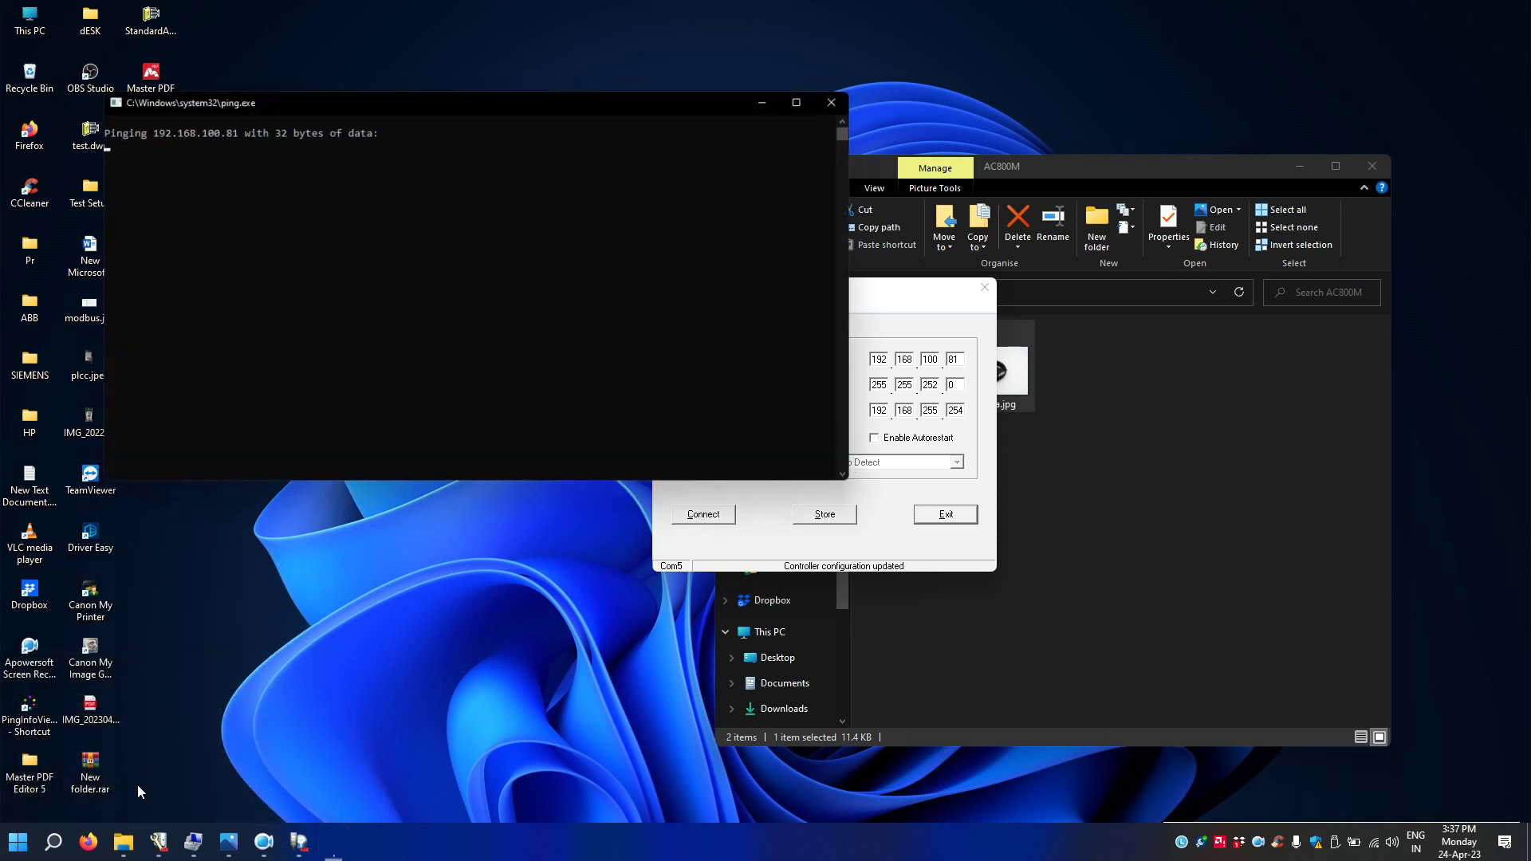
drag(394, 100, 314, 25)
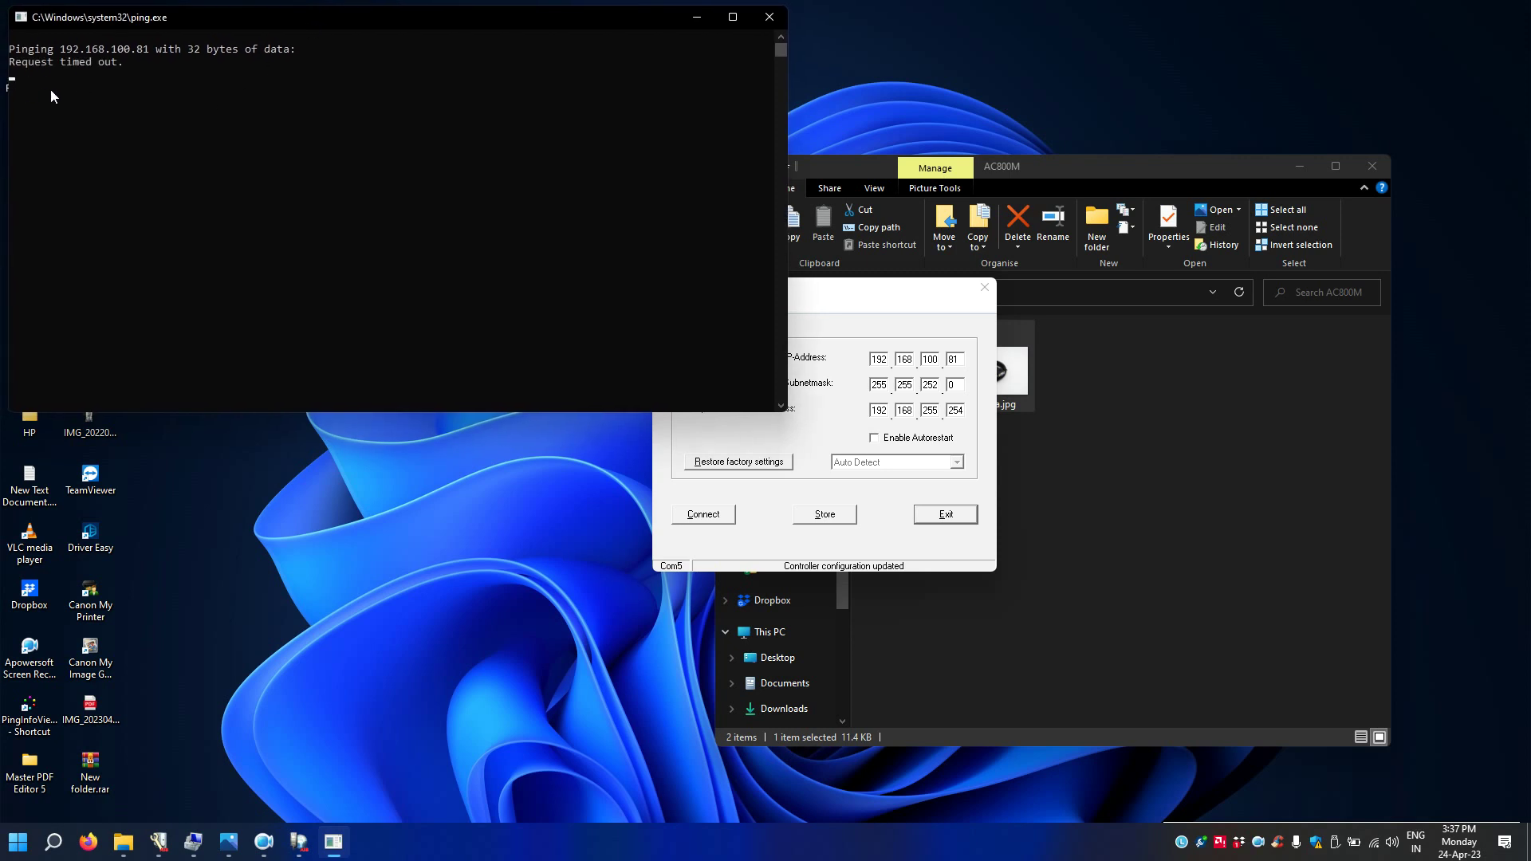
Step: Exit IP Config and close the ping window
click(853, 330)
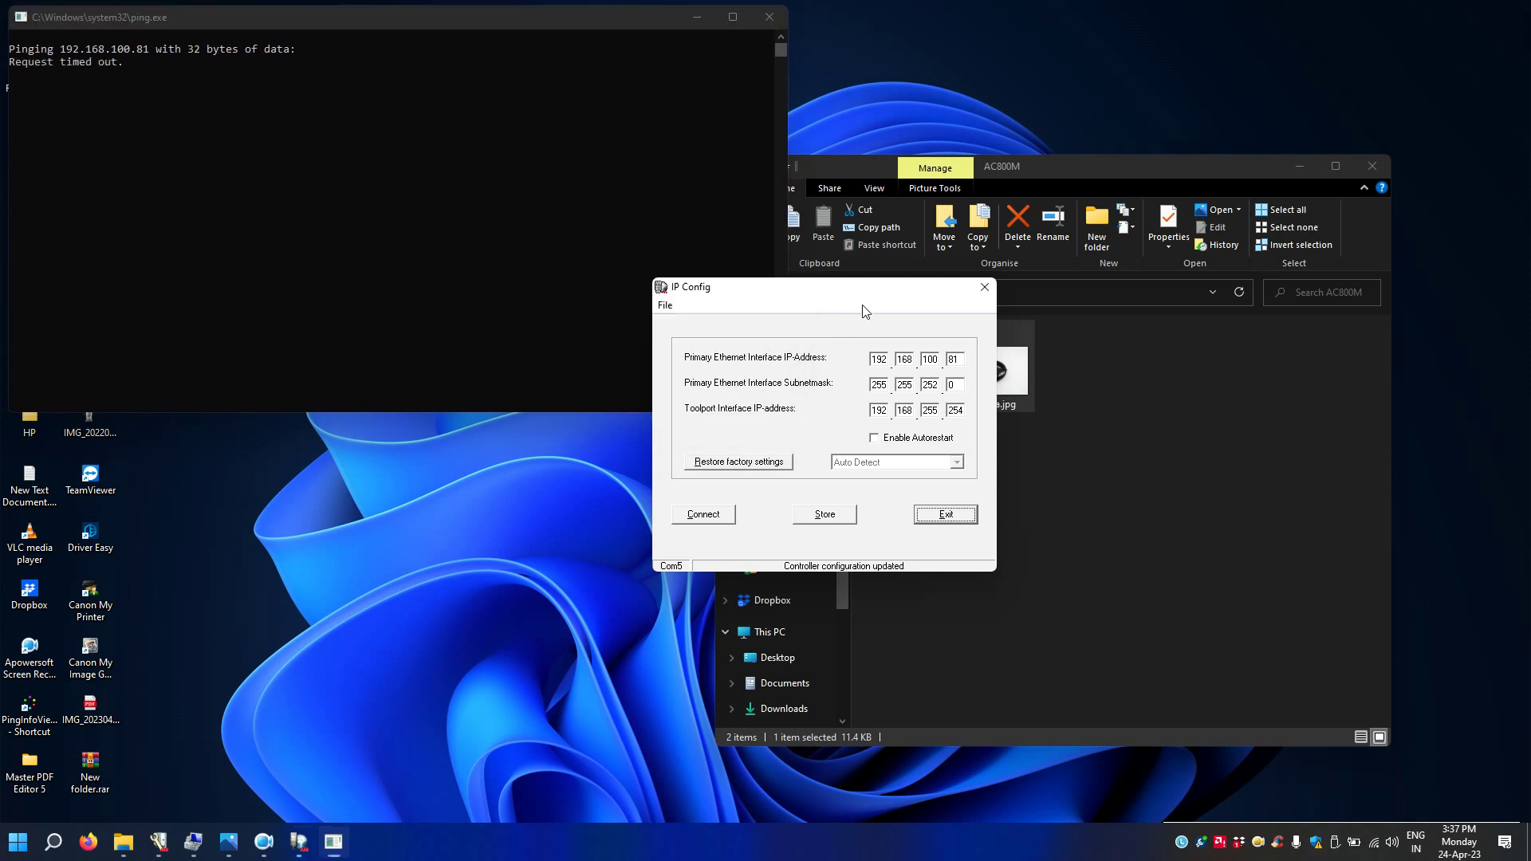
click(949, 515)
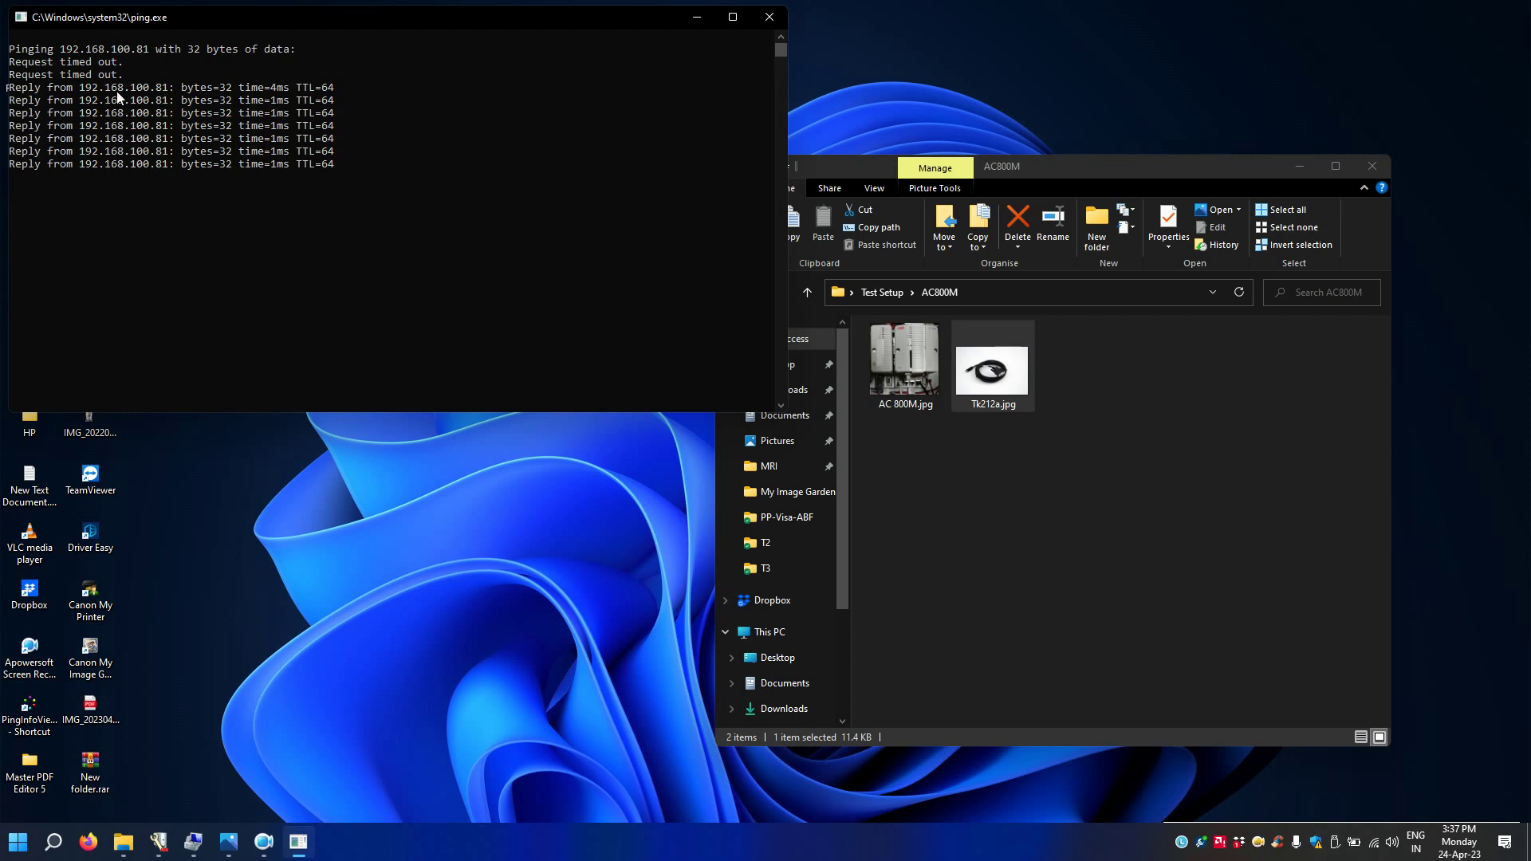
click(768, 16)
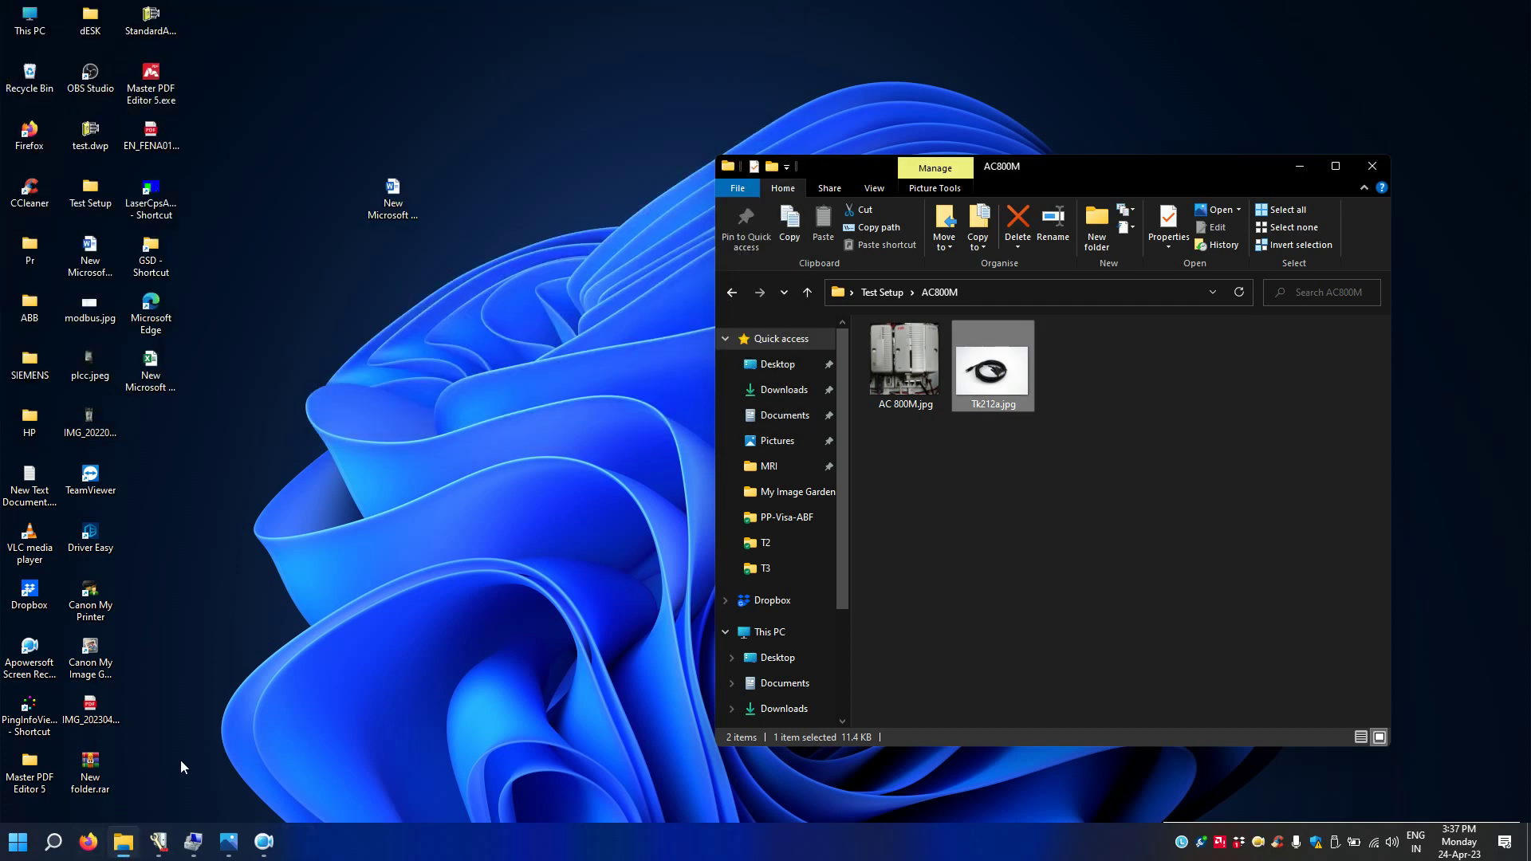
Step: Switch to Compact Control Builder and create a new project named testSetup from the AC800M template
click(158, 841)
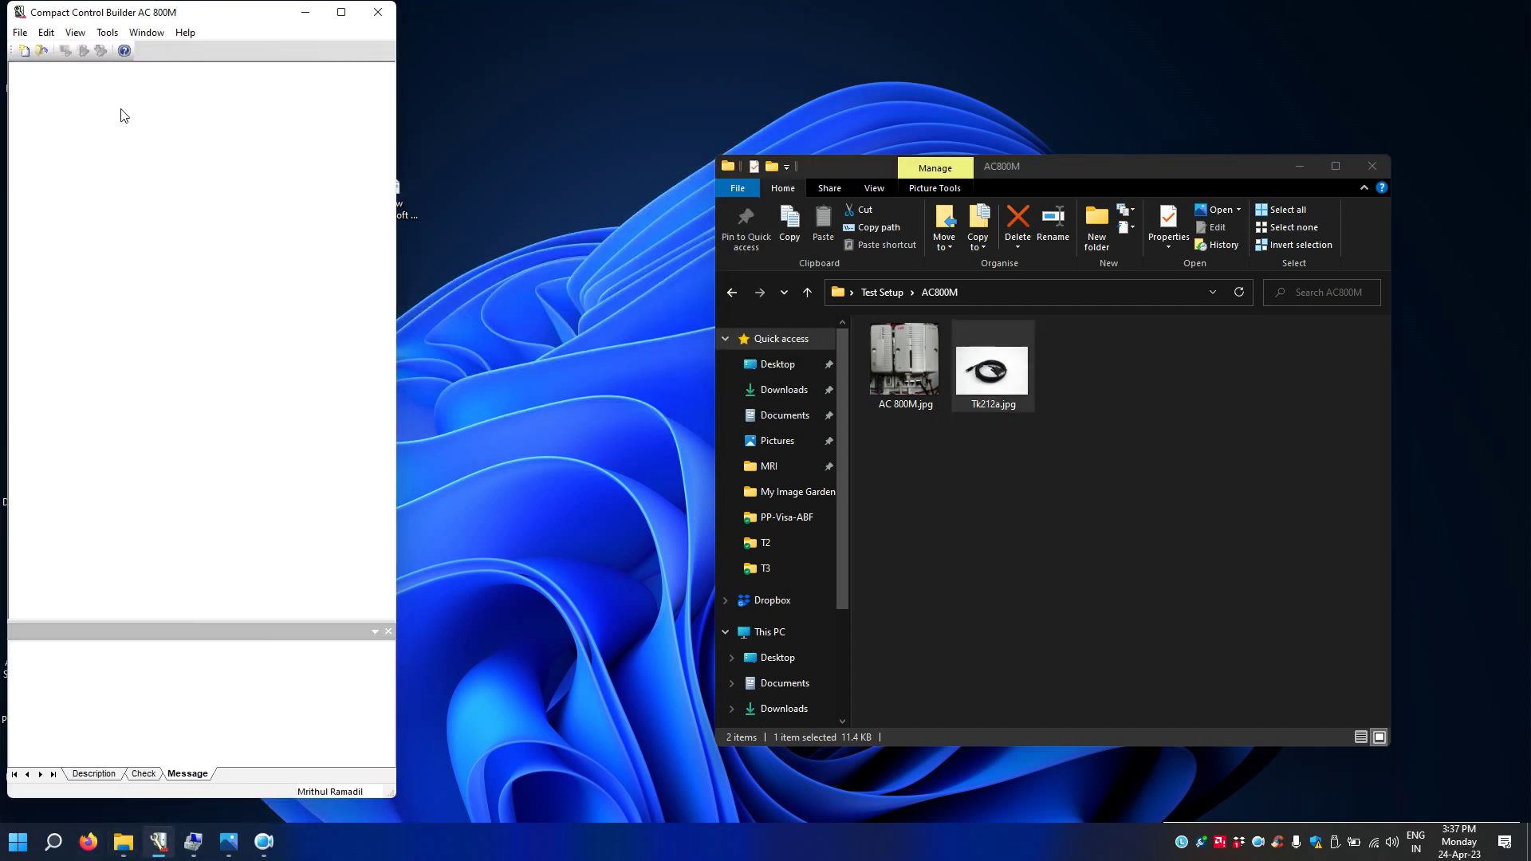
click(20, 33)
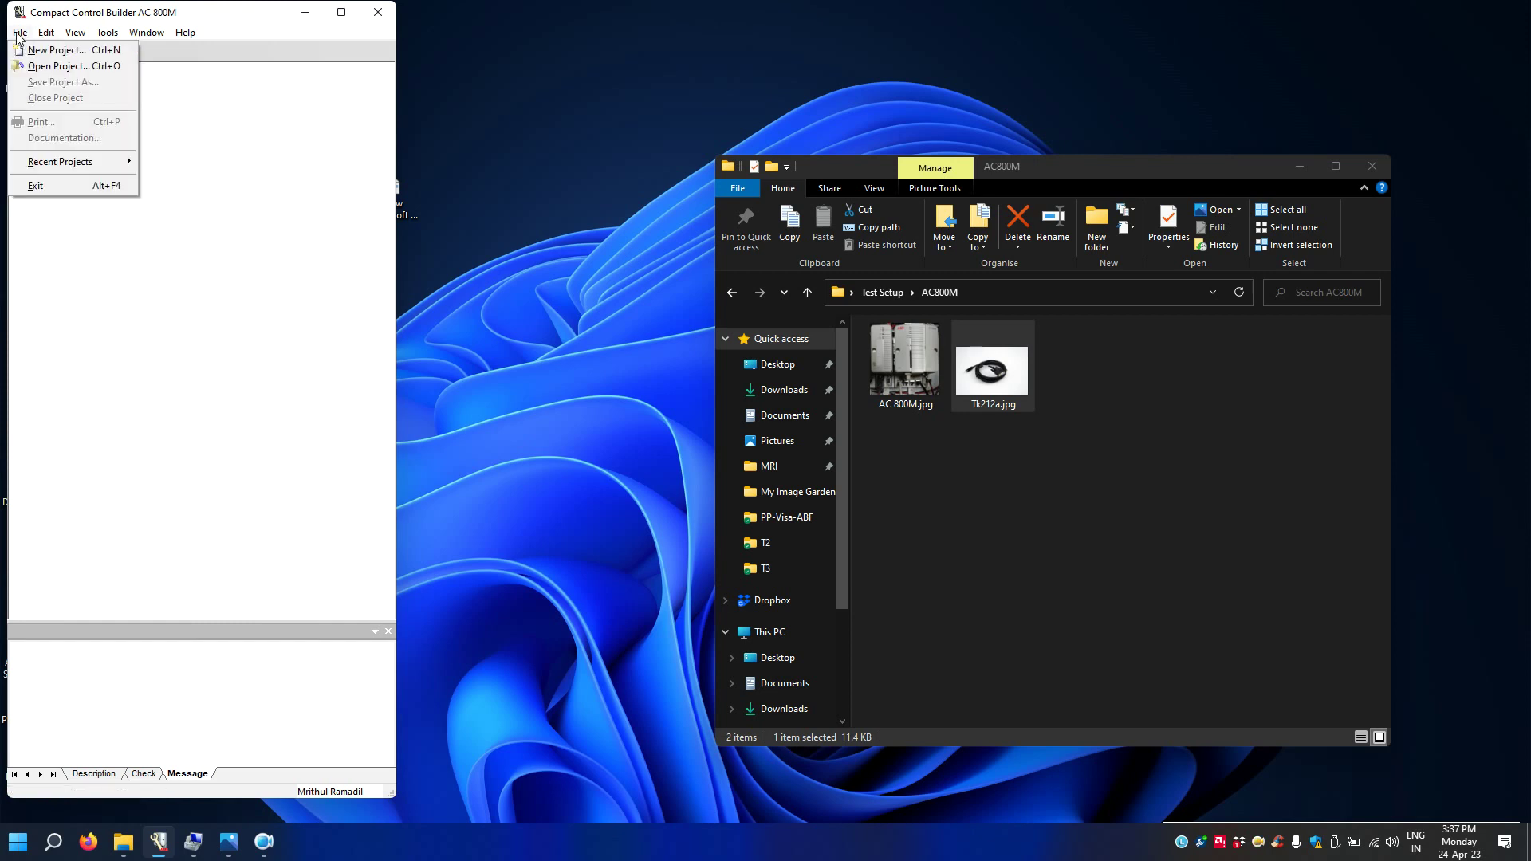
click(48, 46)
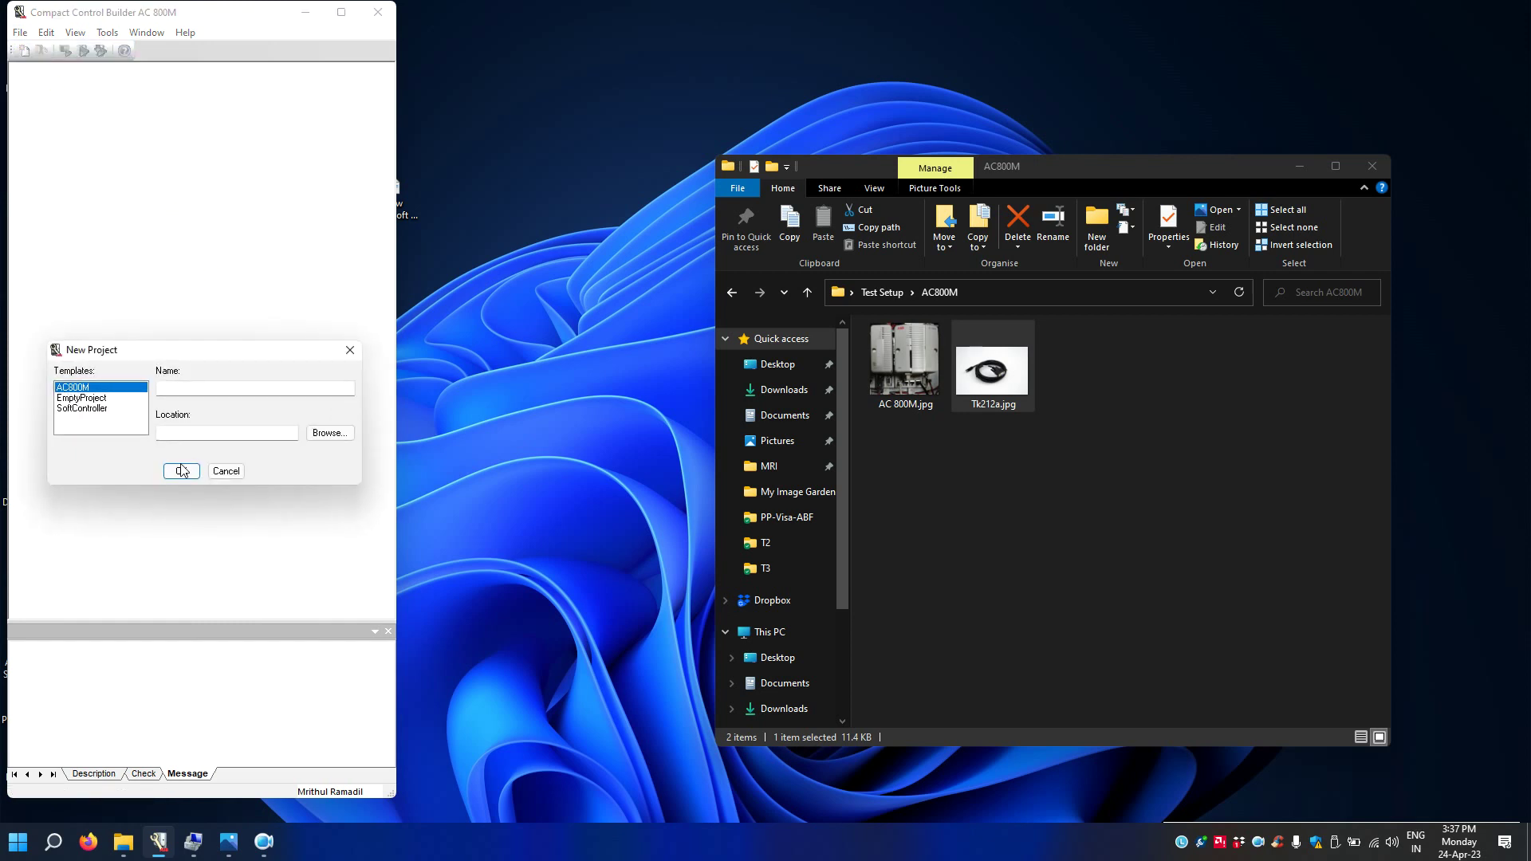
click(198, 391)
text(test)
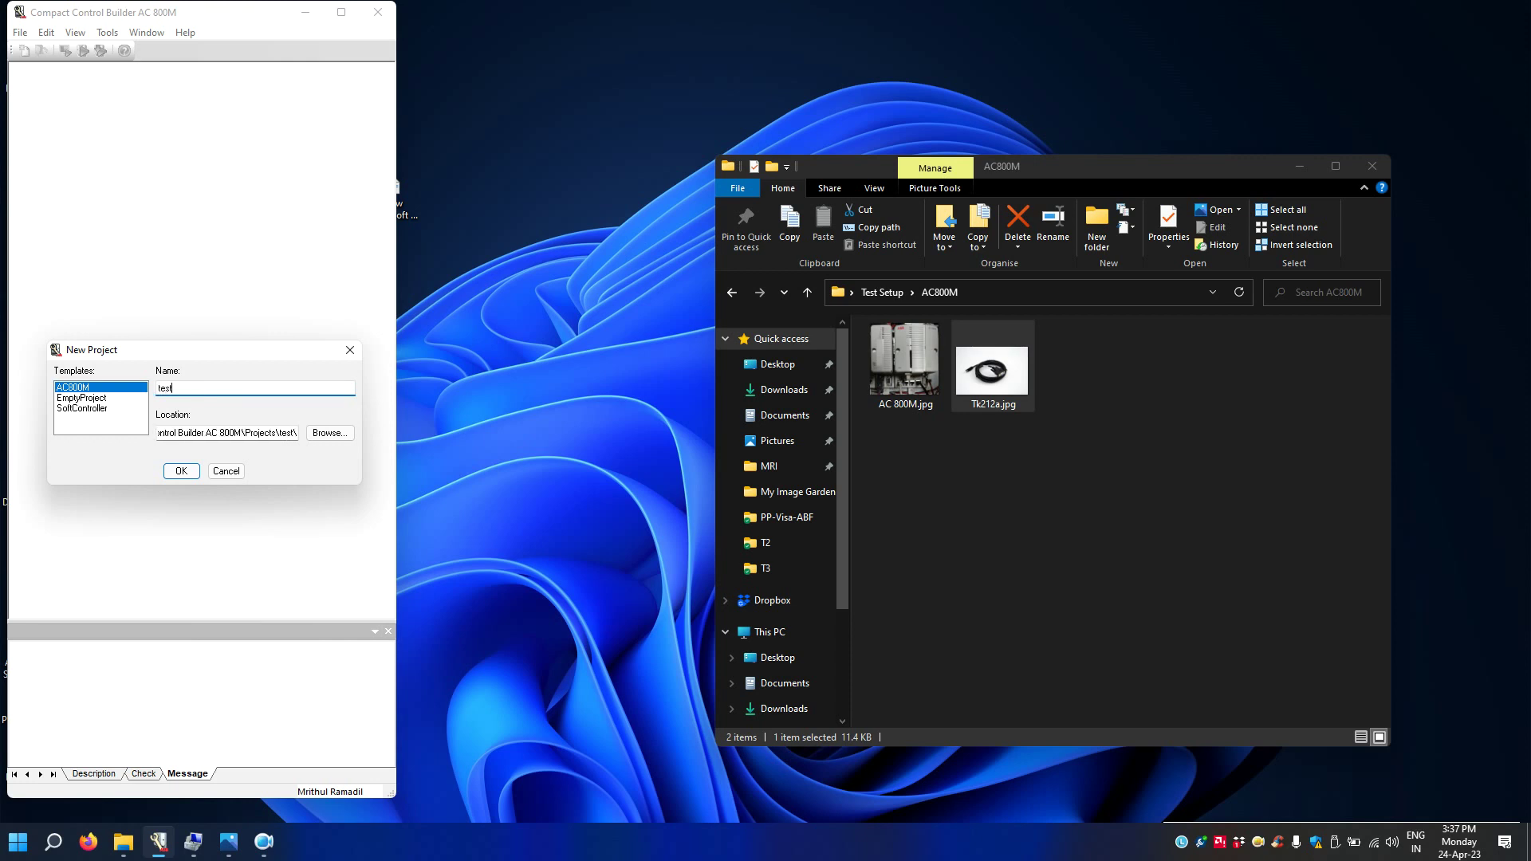
text(Setup)
click(181, 472)
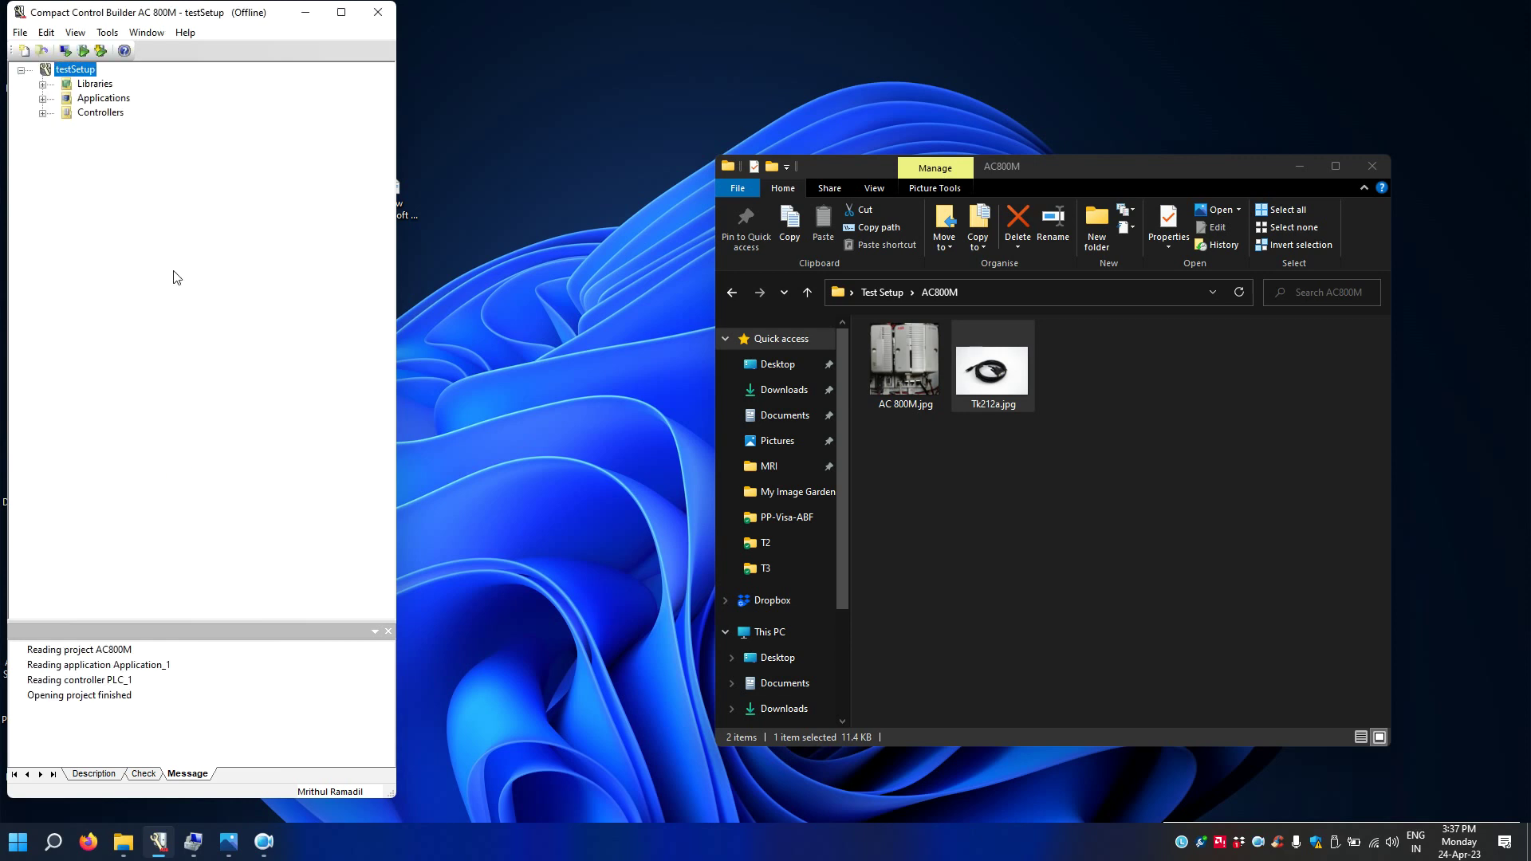
Step: Check the CPU model in the controller photo and replace the PM860 / TP830 unit in PLC_1's hardware with PM866 / TP830
click(43, 113)
click(64, 128)
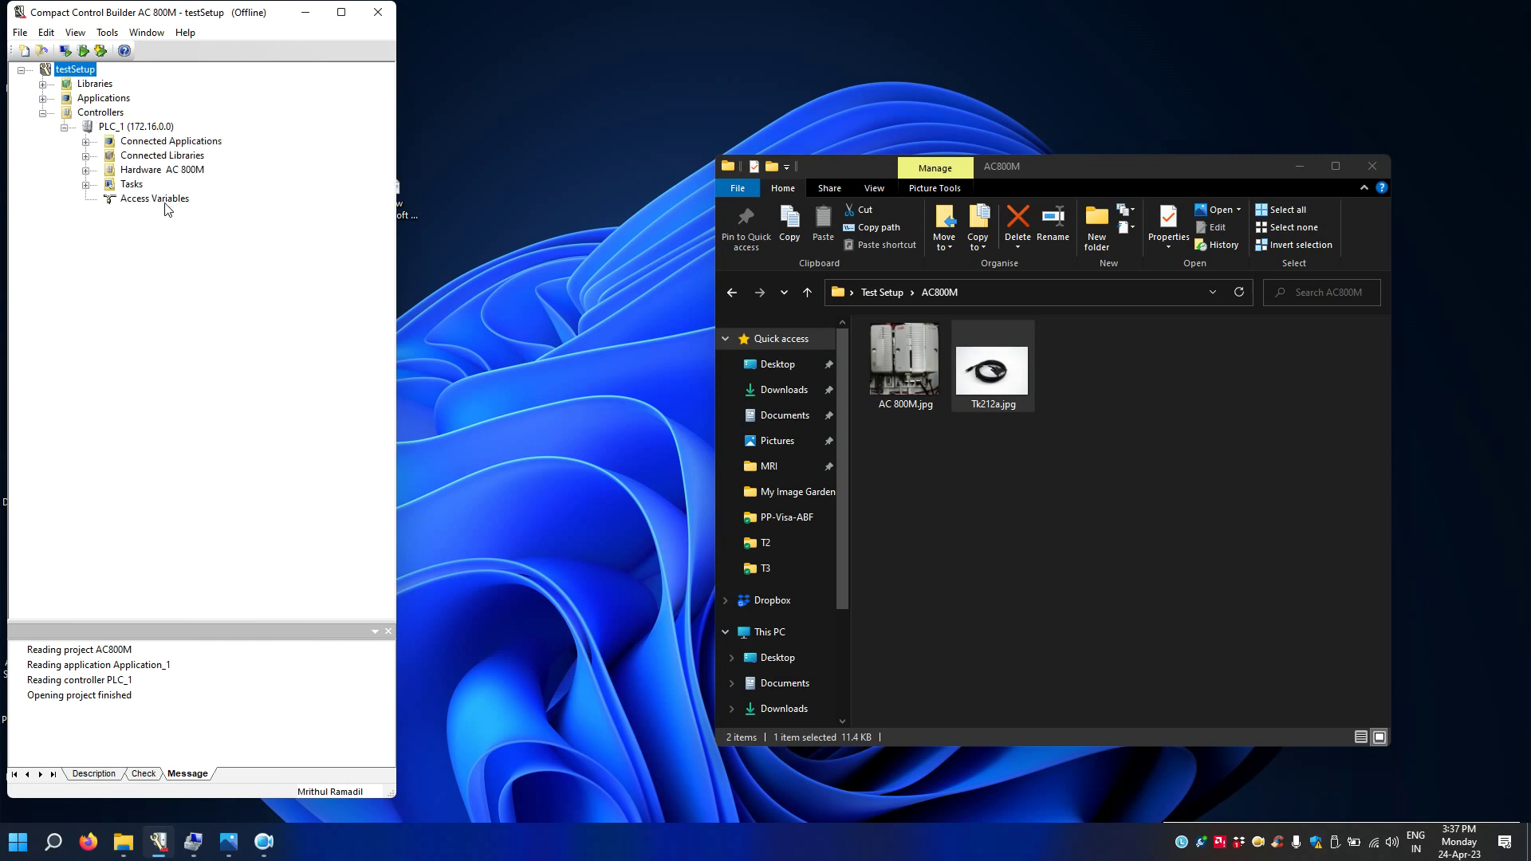
click(85, 171)
click(108, 185)
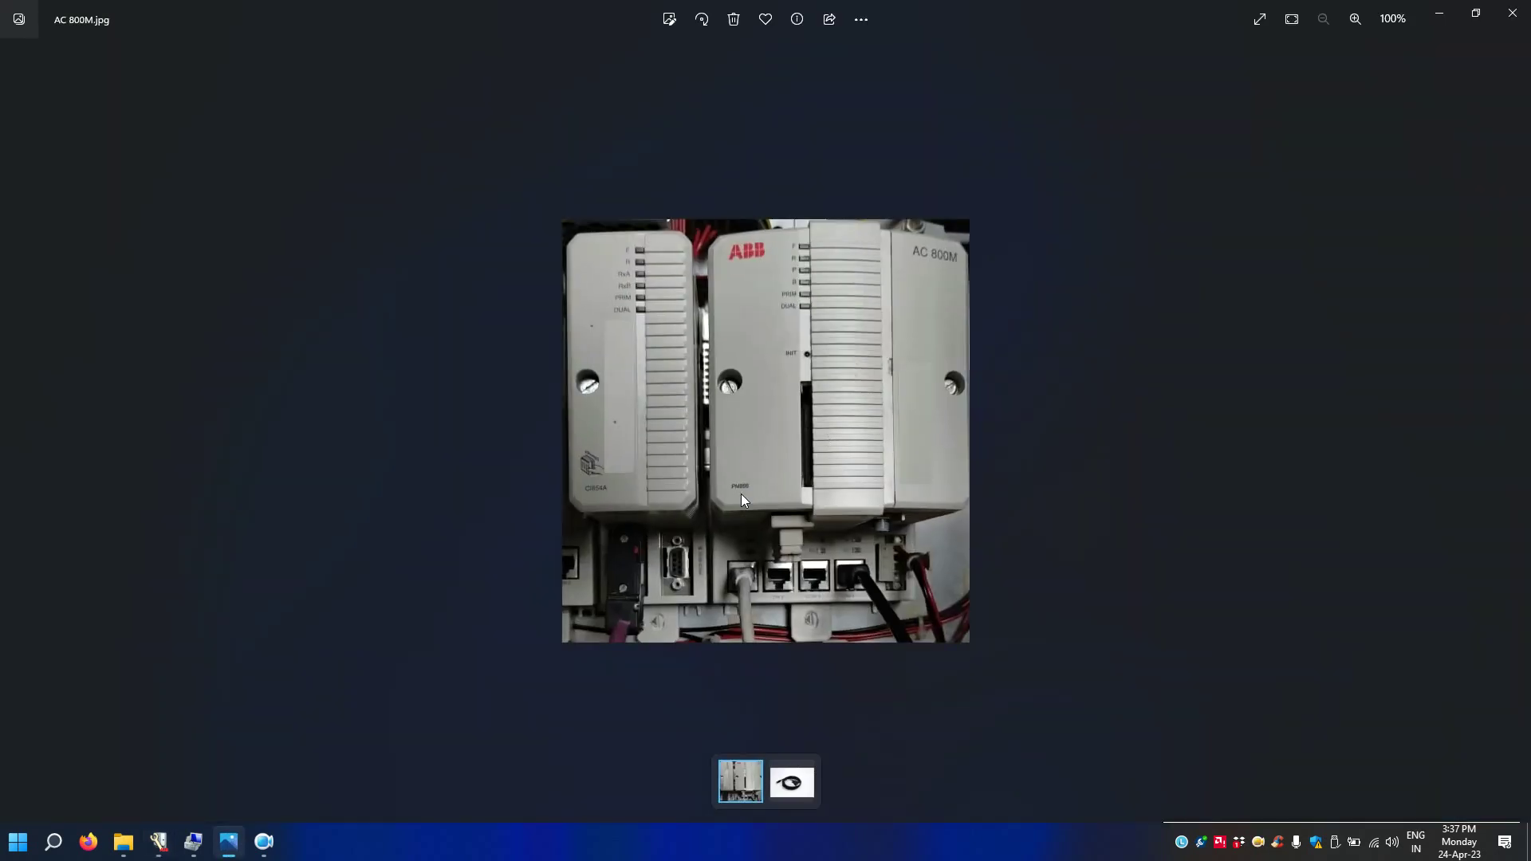
click(1440, 15)
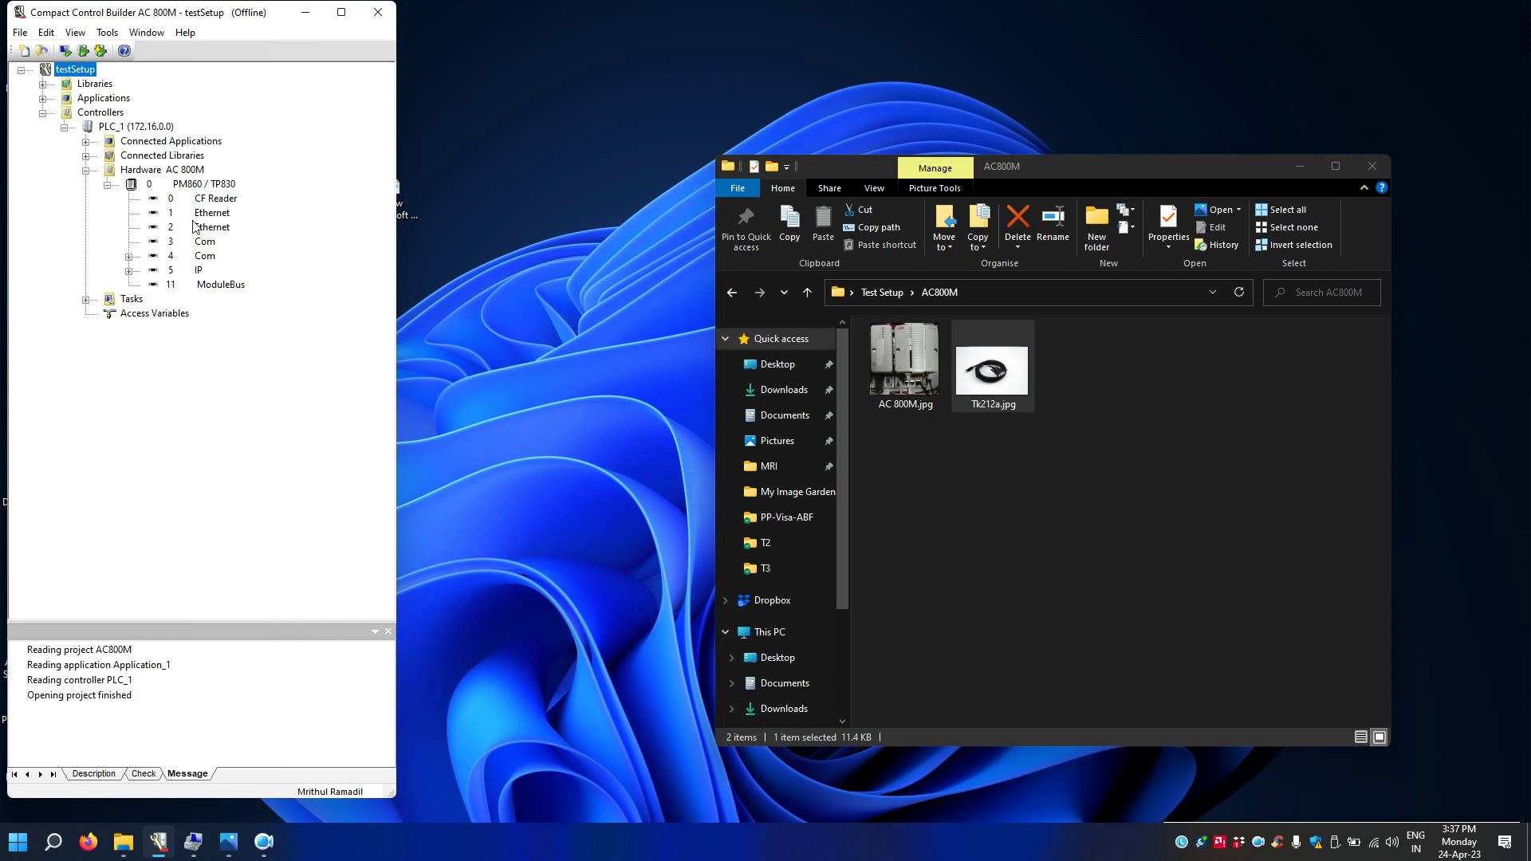
right_click(183, 185)
click(230, 252)
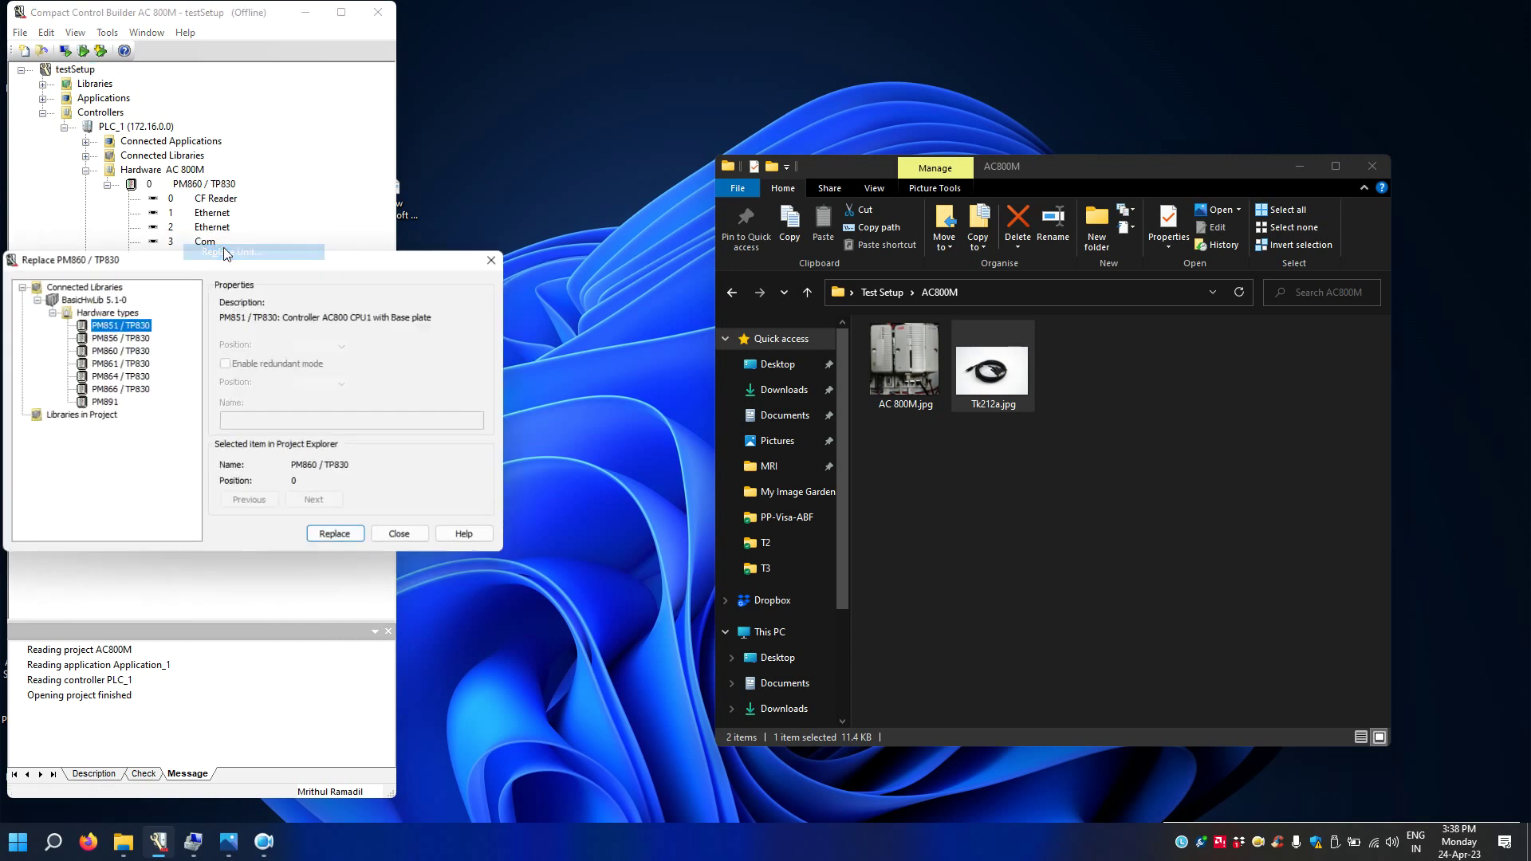
click(112, 390)
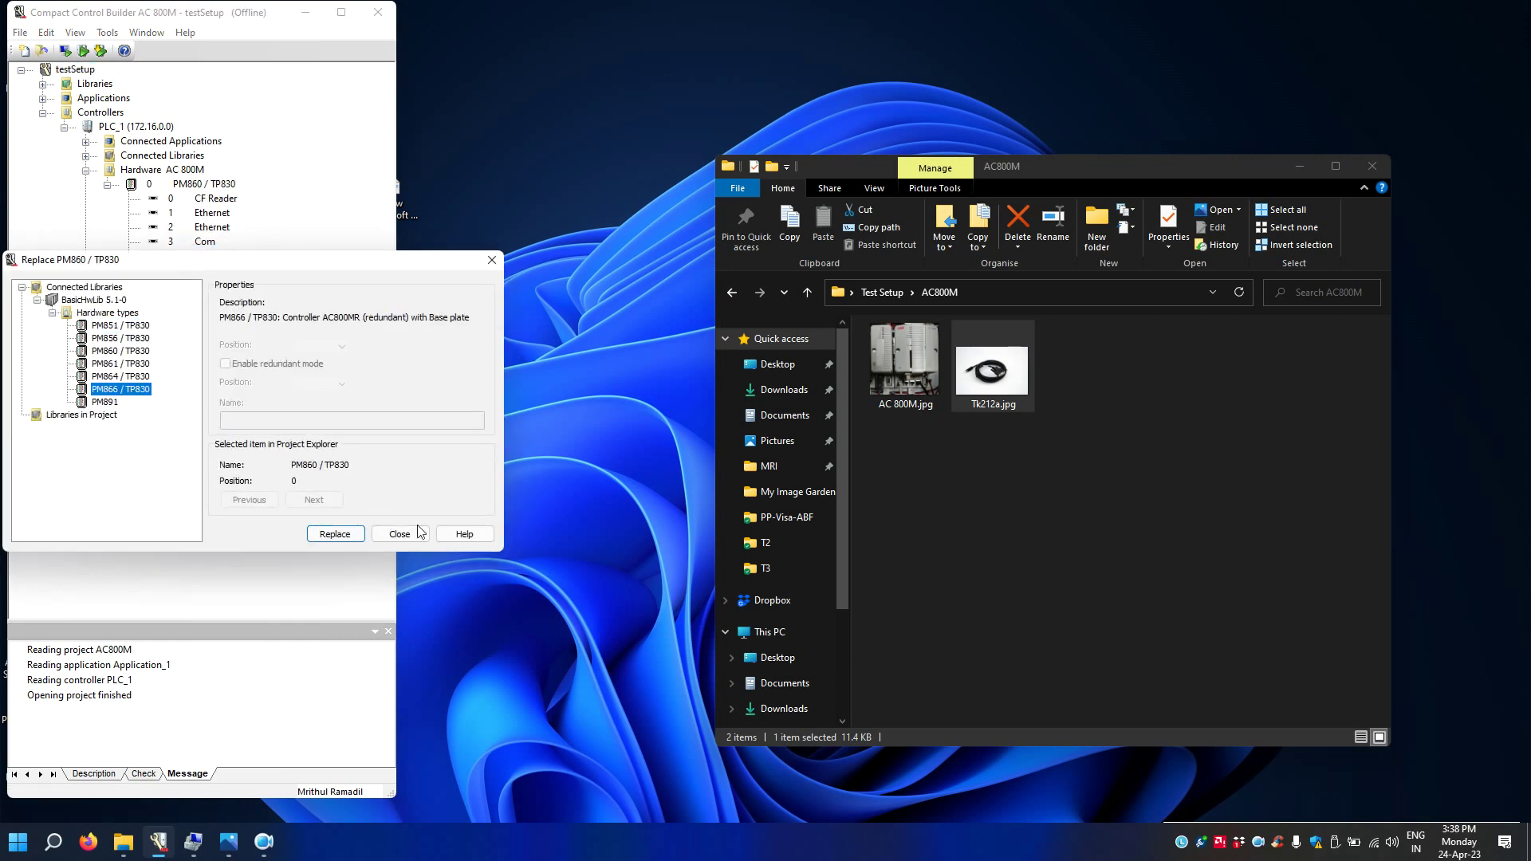
click(355, 535)
click(274, 448)
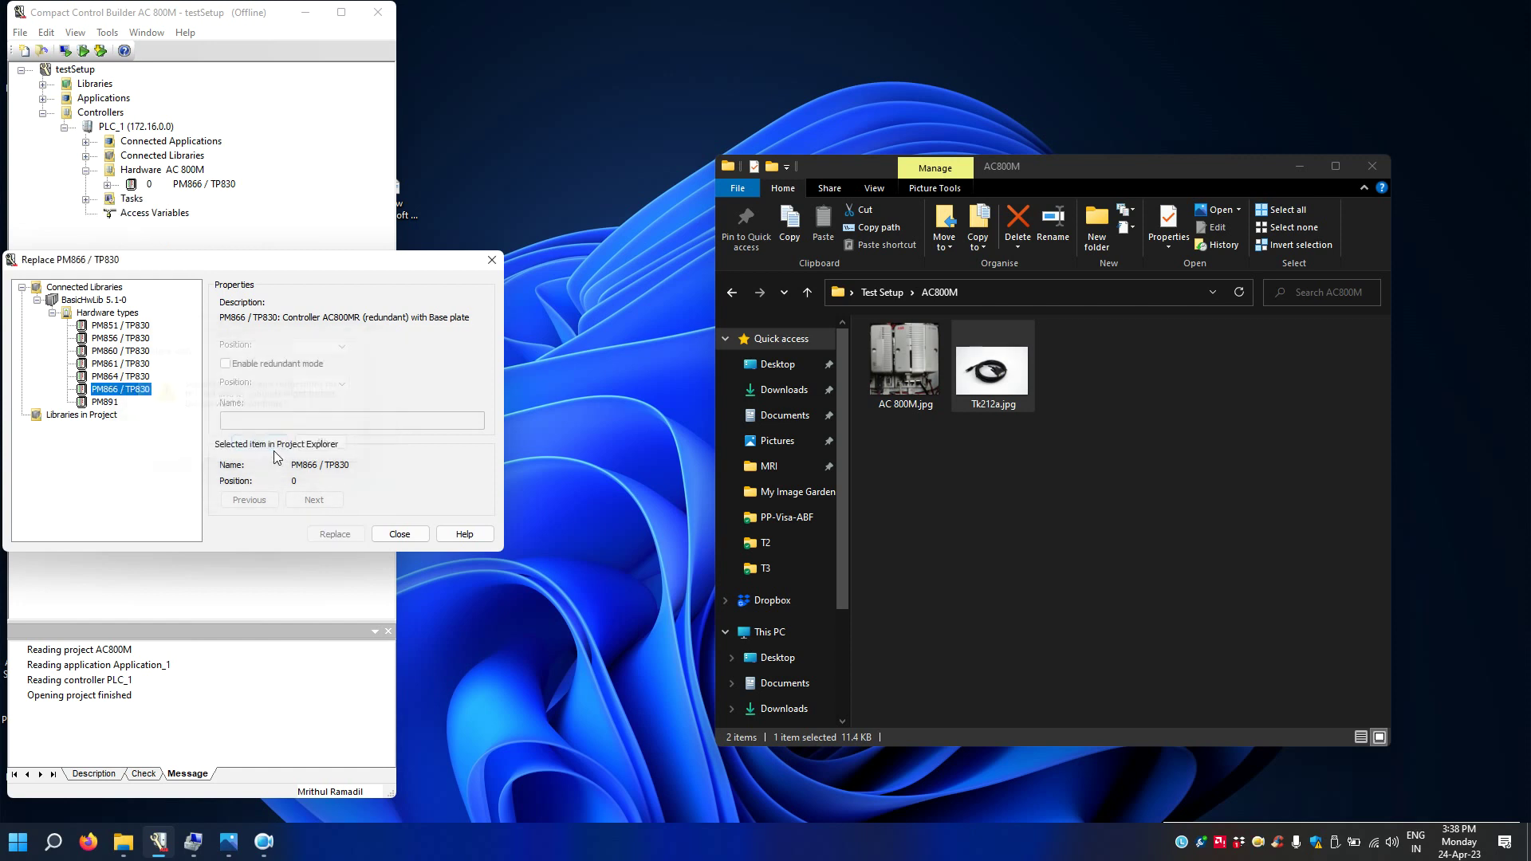
click(420, 531)
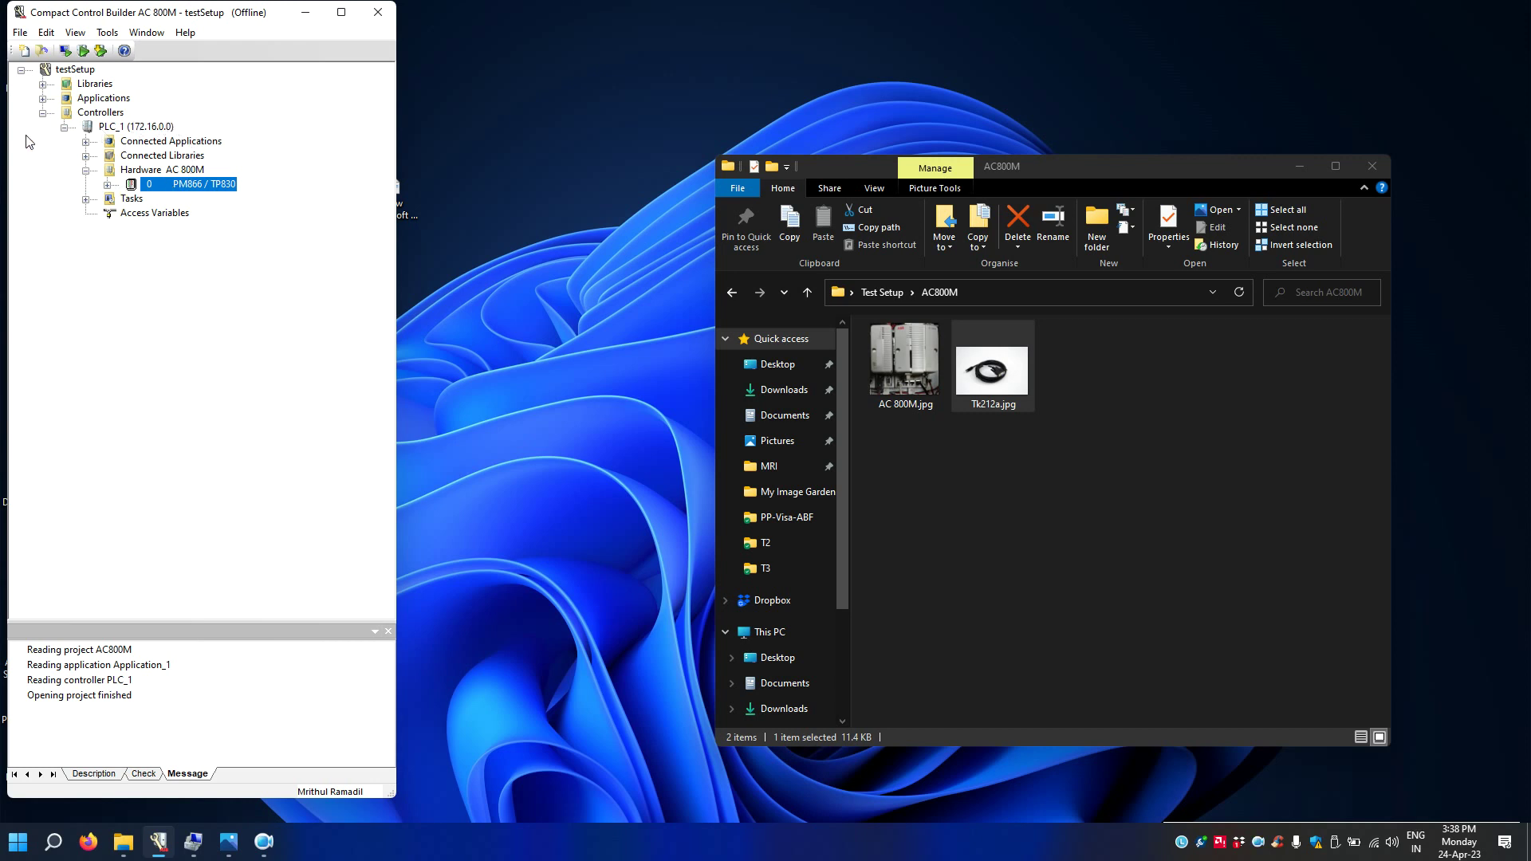
Step: Set the system identity of controller PLC_1 to 192.168.100.81
click(142, 130)
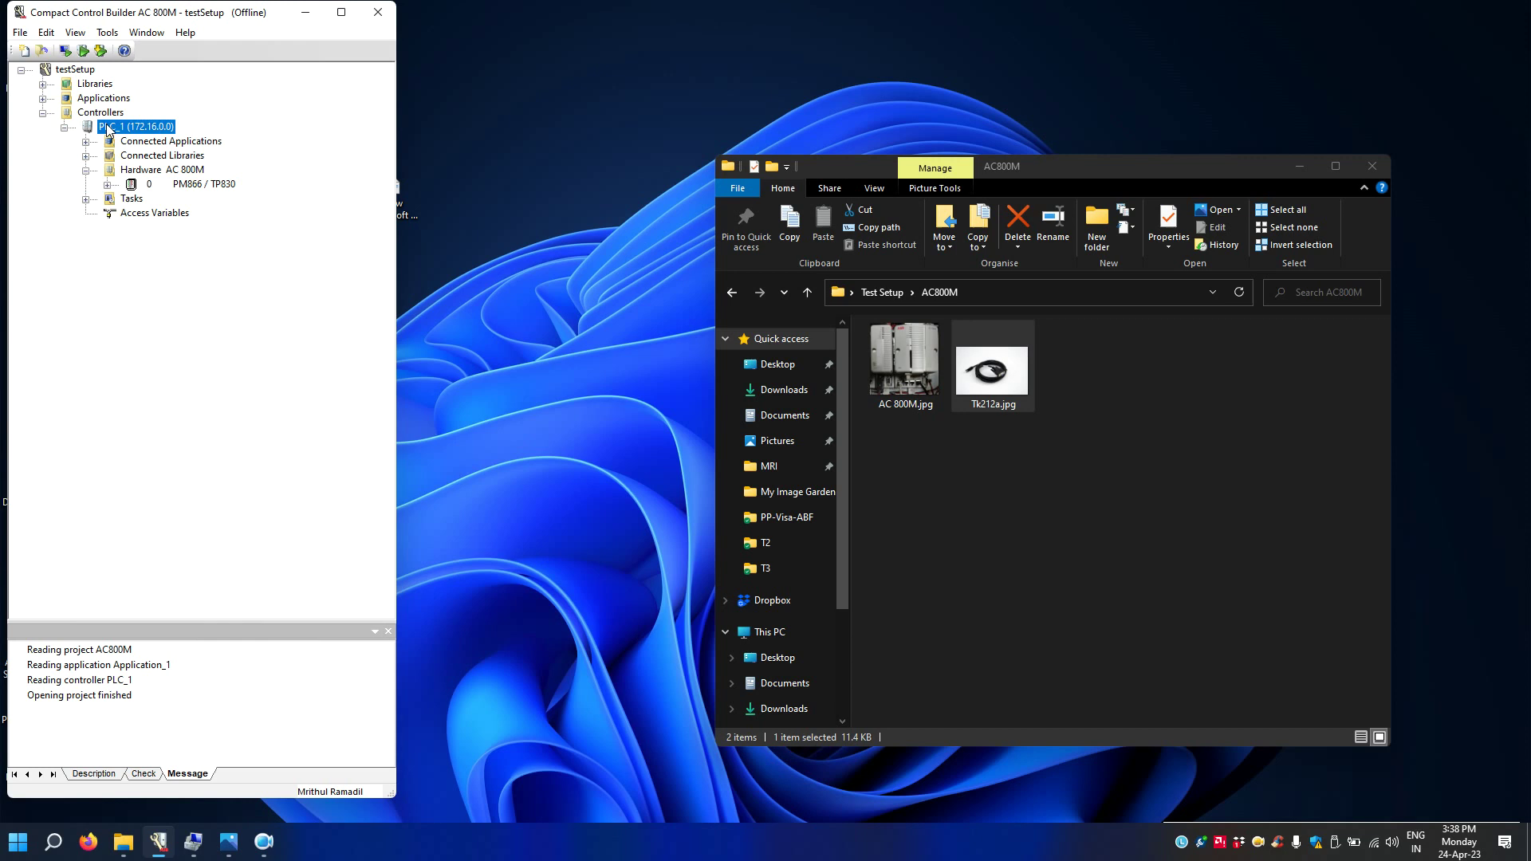
right_click(146, 129)
mouse_move(291, 248)
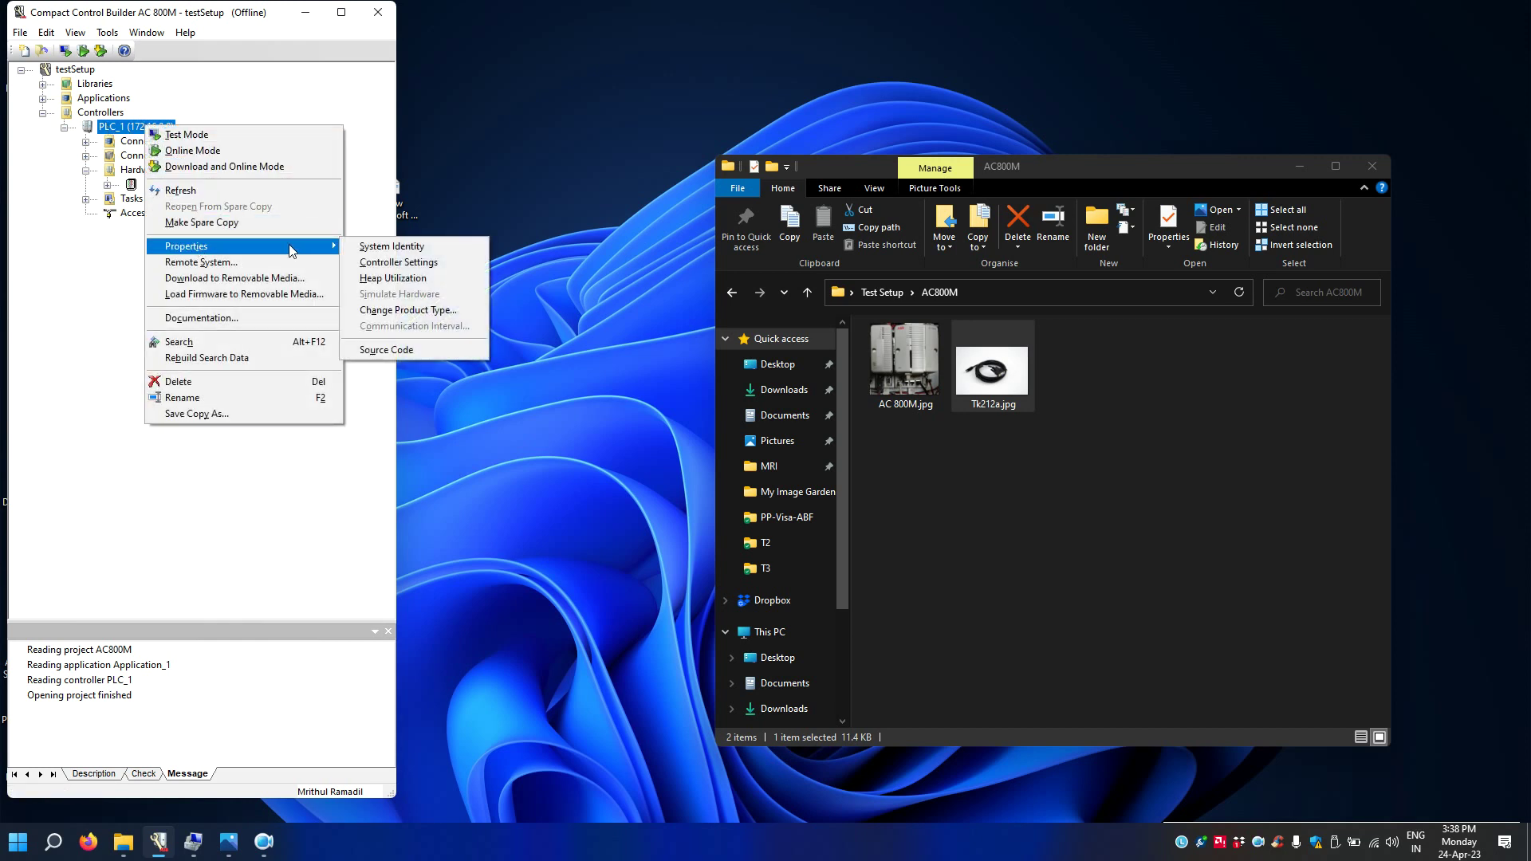
click(396, 247)
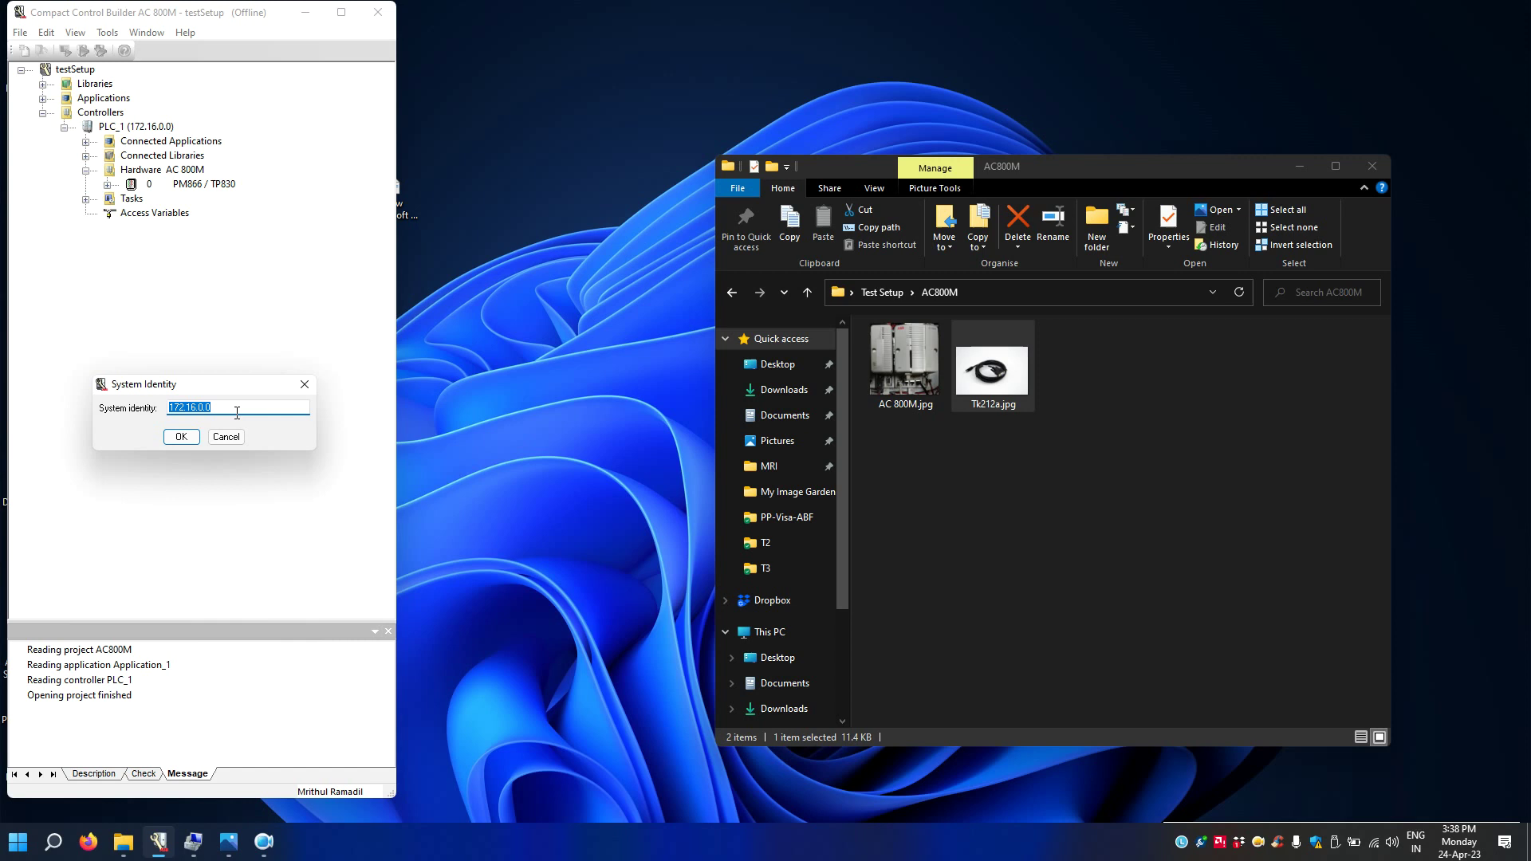
text(192.168.100)
click(182, 437)
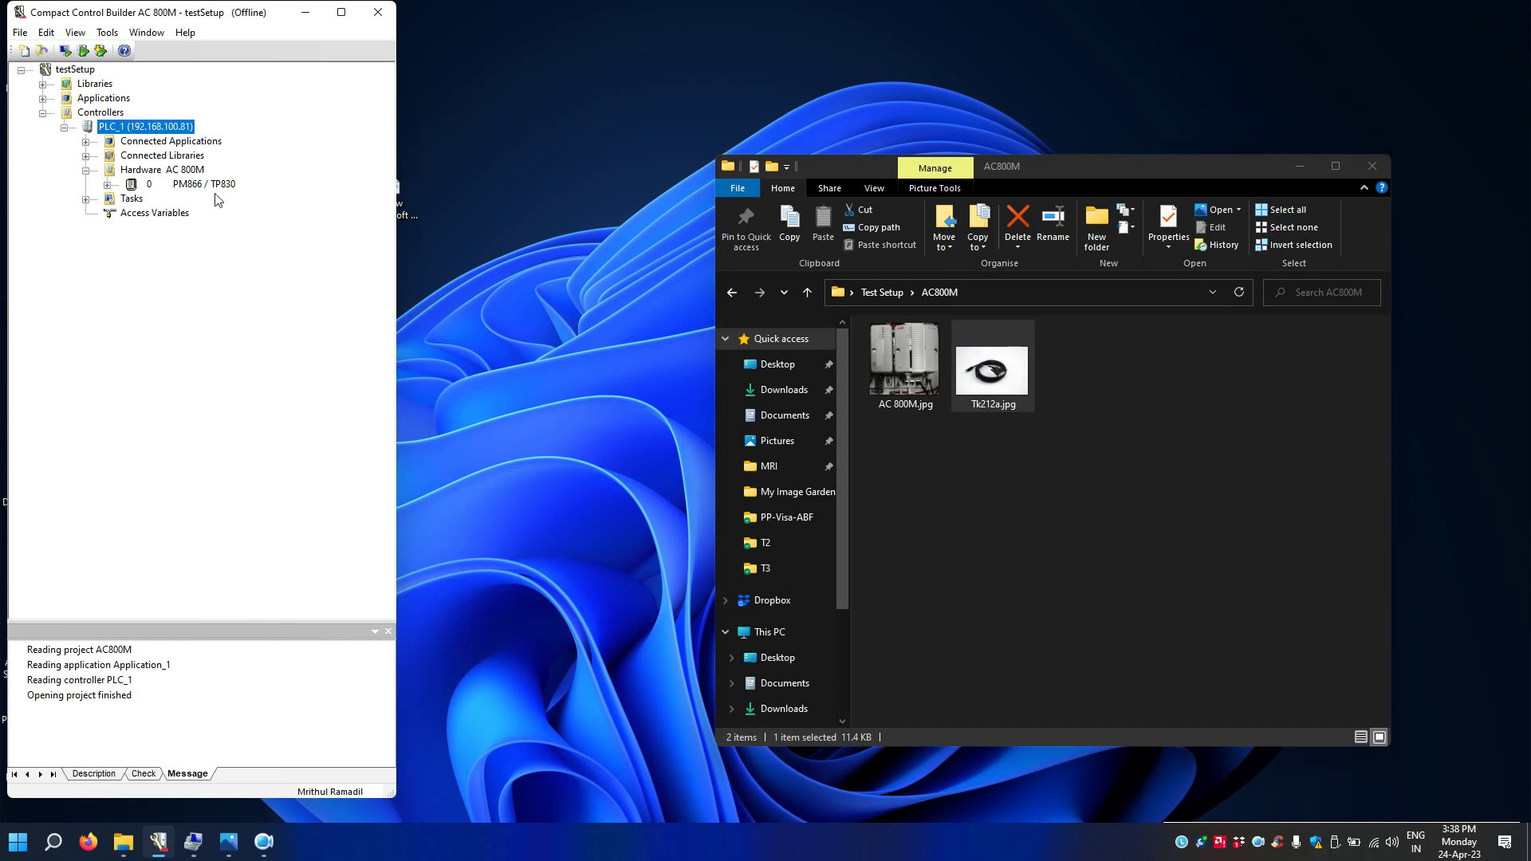
Step: Set the IP address of Ethernet port 1 under PM866 / TP830 to the controller's address, 192.168.100.81, and save the hardware settings
double_click(909, 367)
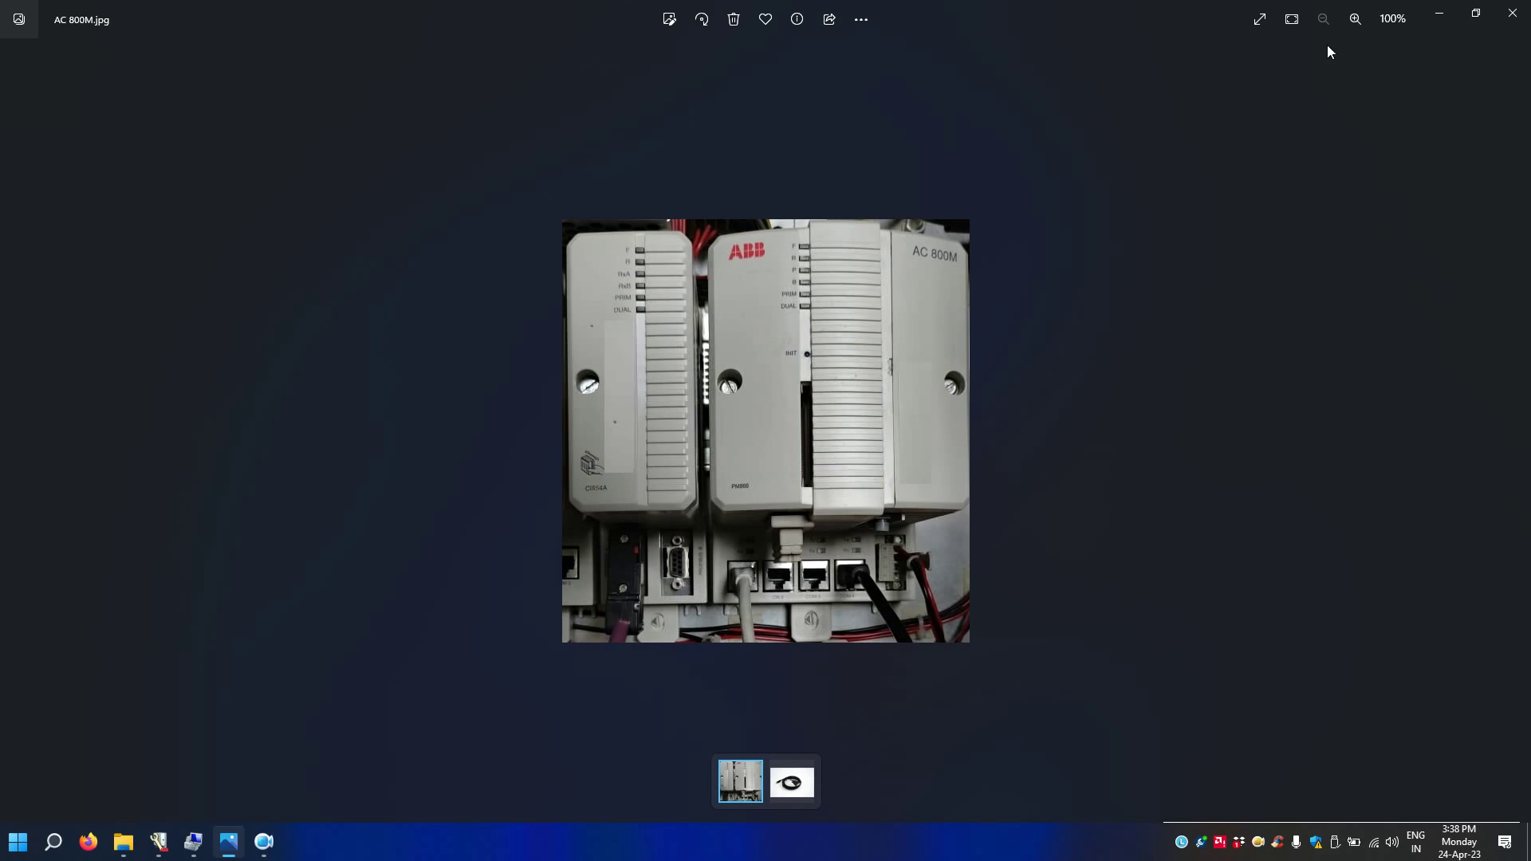
click(1456, 17)
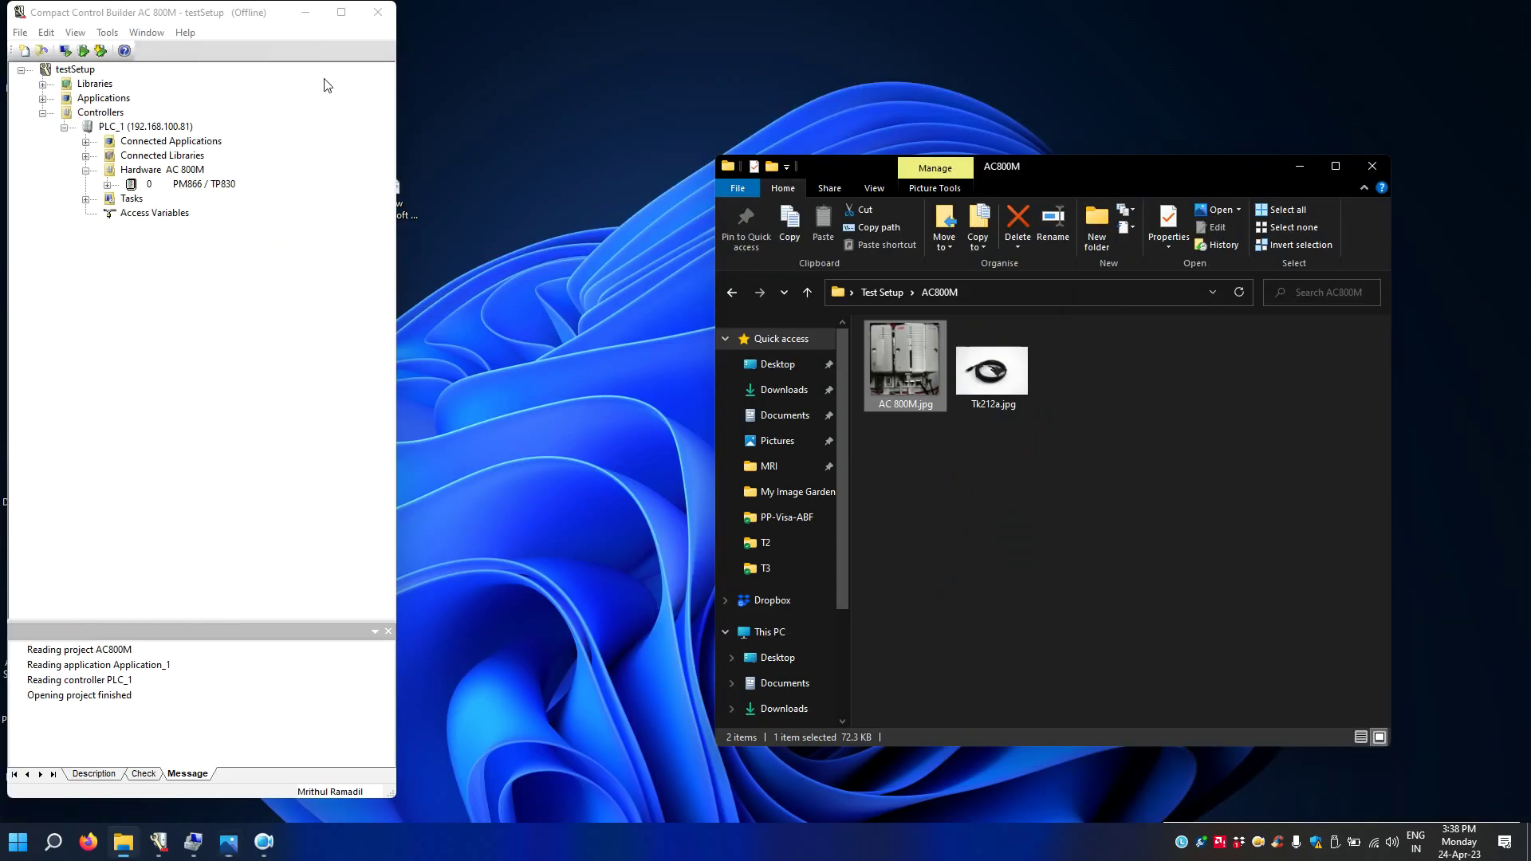
click(108, 184)
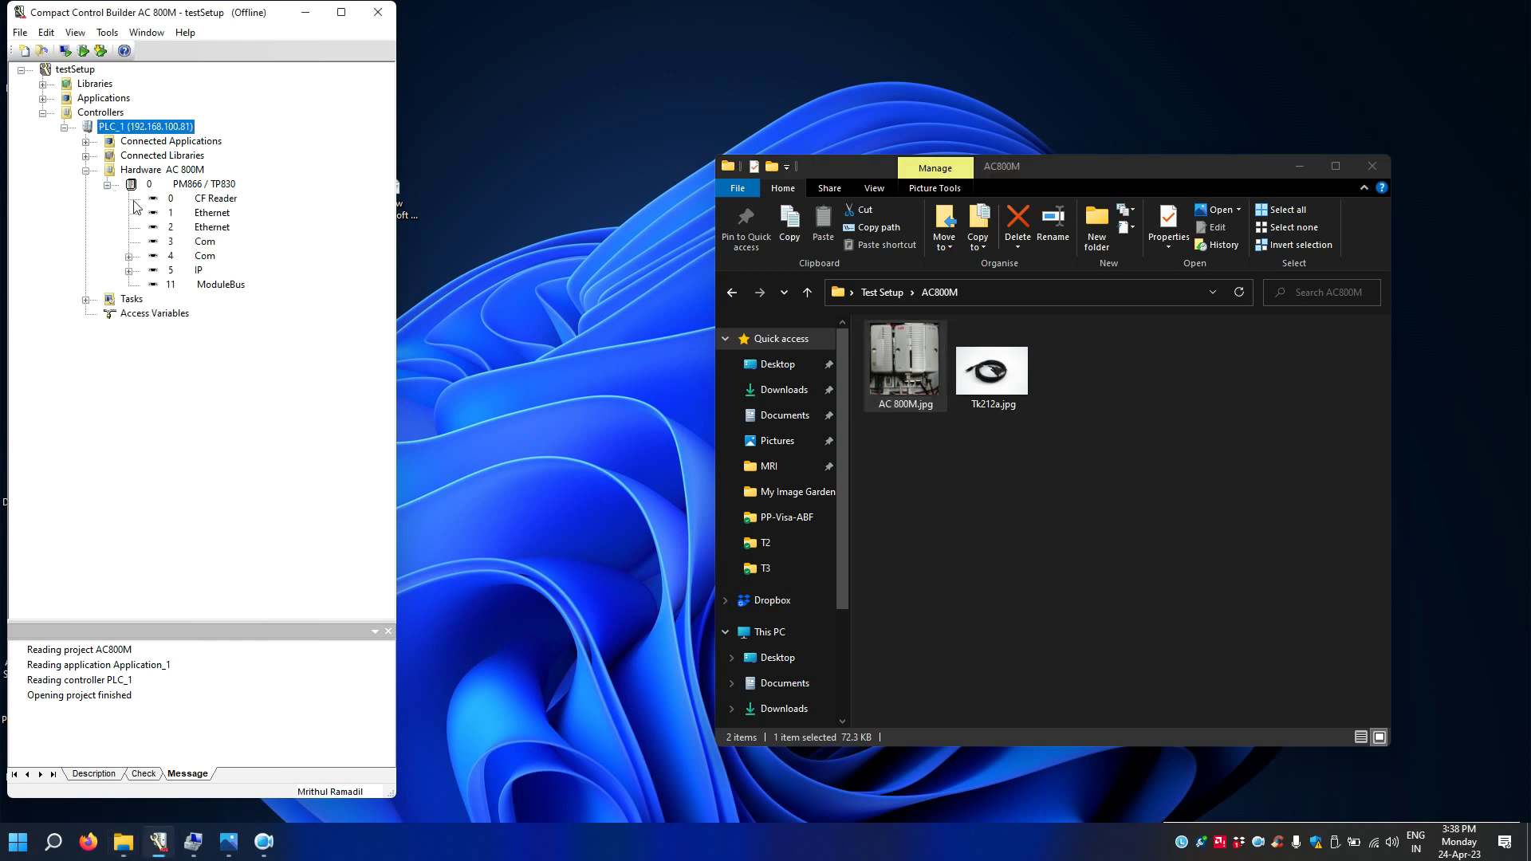
double_click(178, 214)
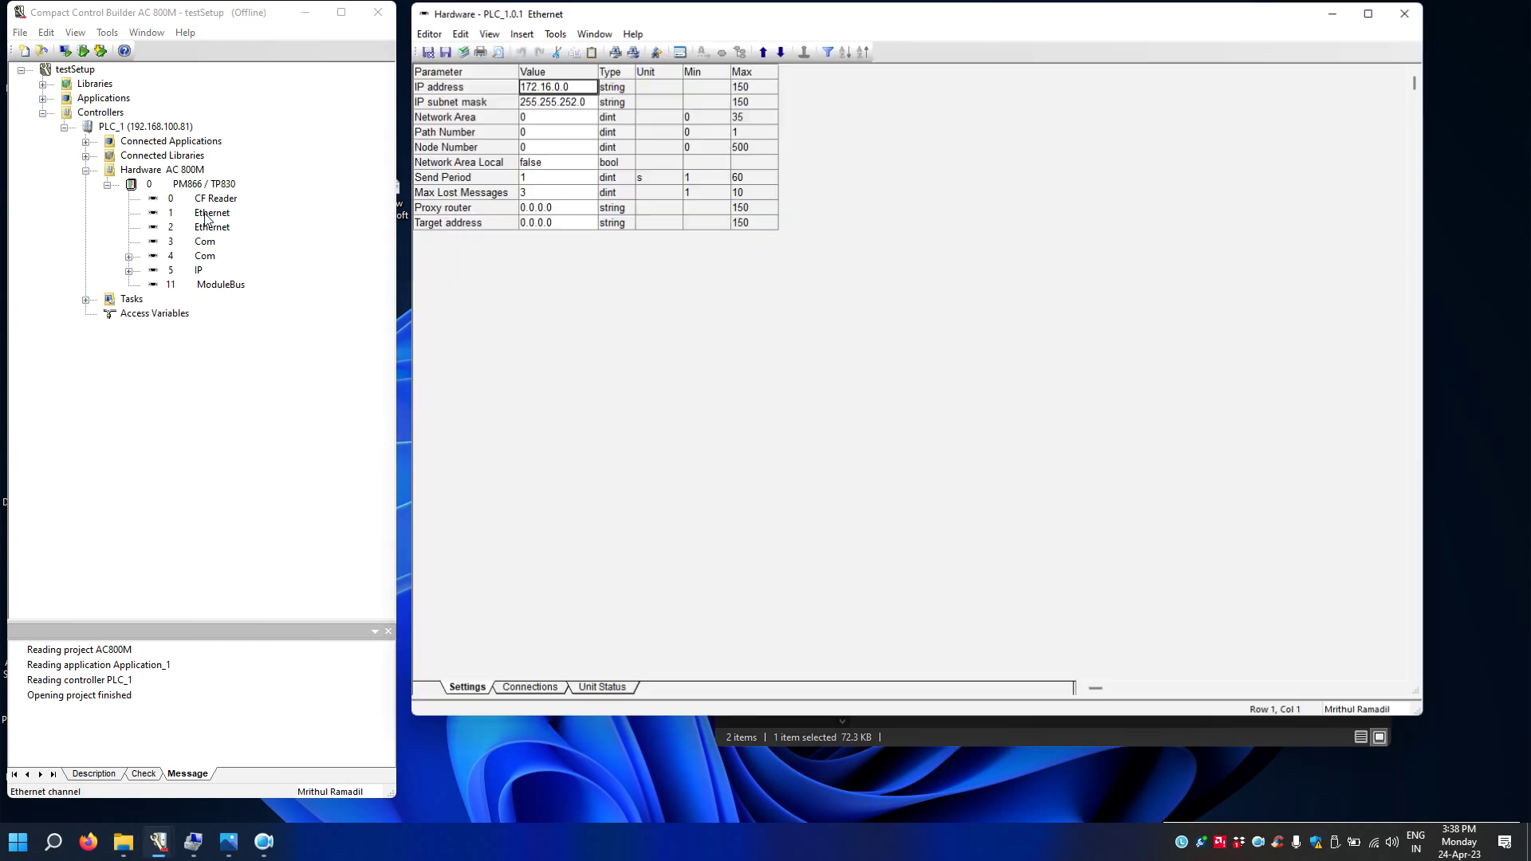
drag(571, 86, 475, 88)
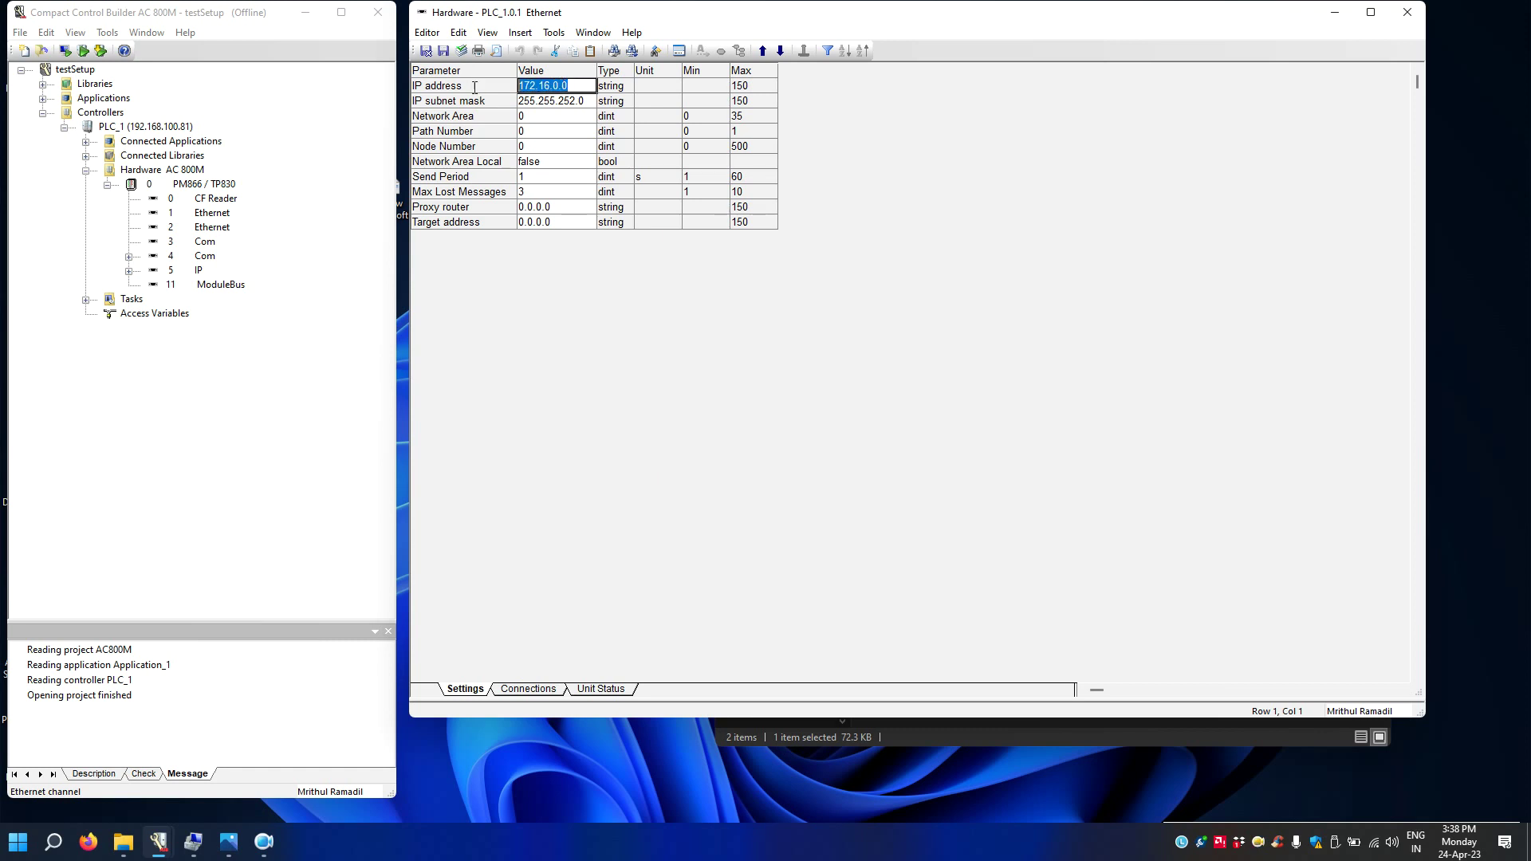
text(192.168.100)
click(425, 52)
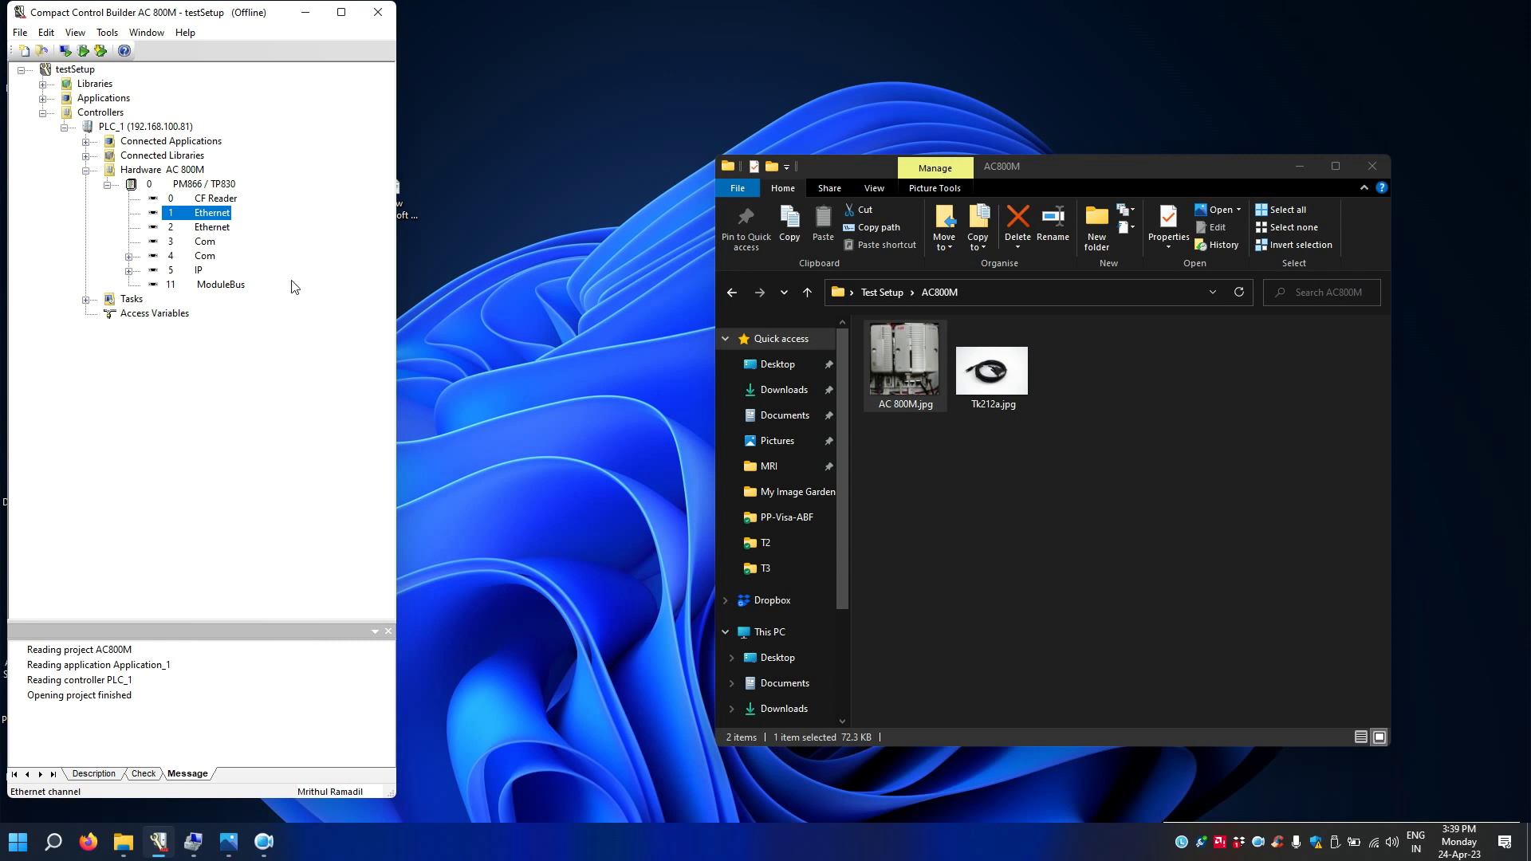
Step: Check the communication module in the controller photo and connect the CI854PROFIBUSHwLib 2.0-11 hardware library to PLC_1
double_click(904, 363)
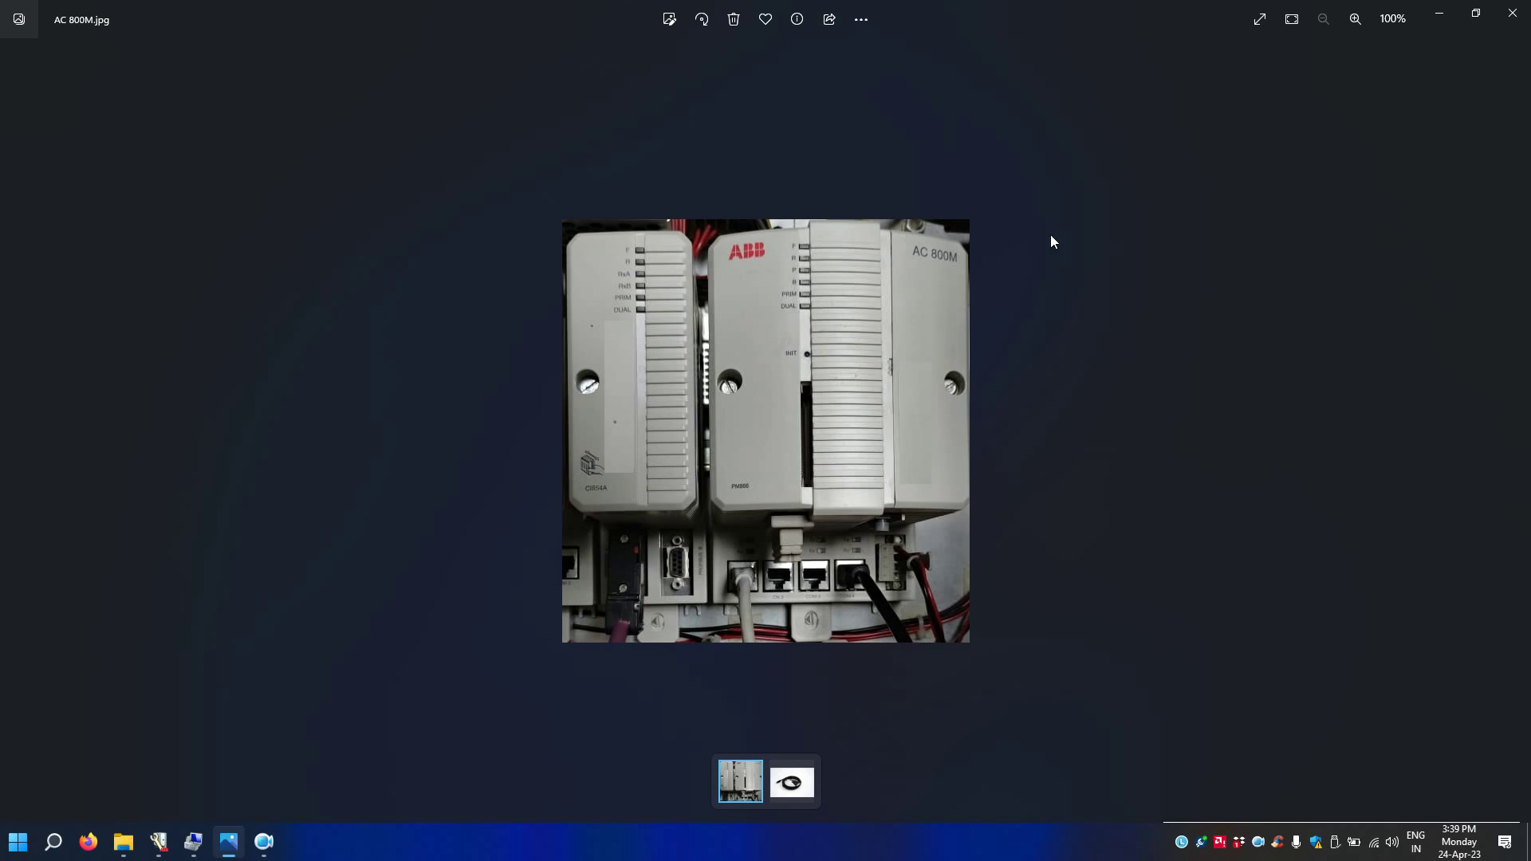
click(1439, 13)
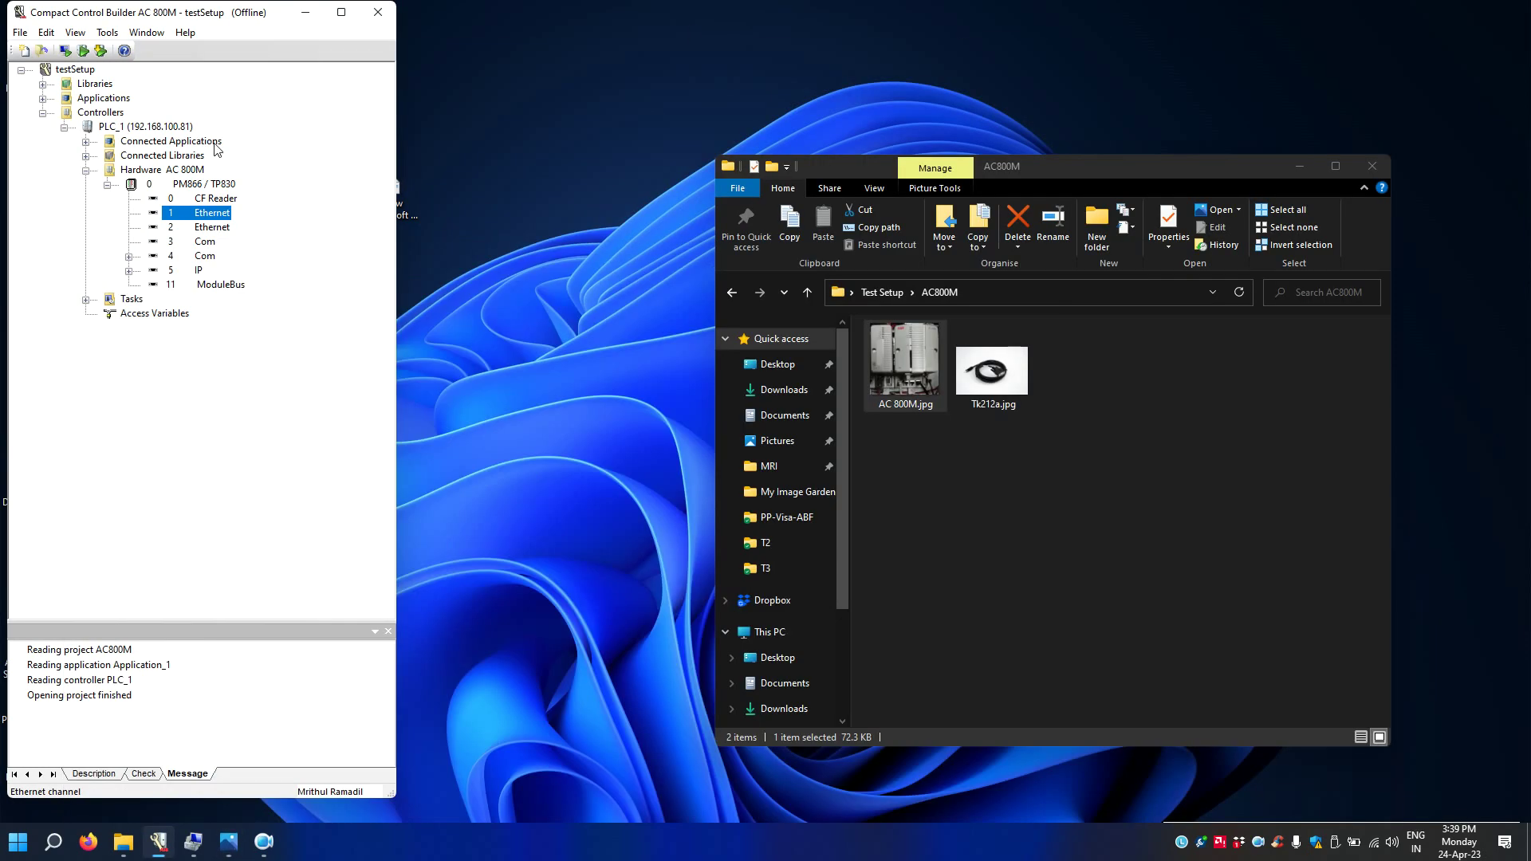
click(86, 156)
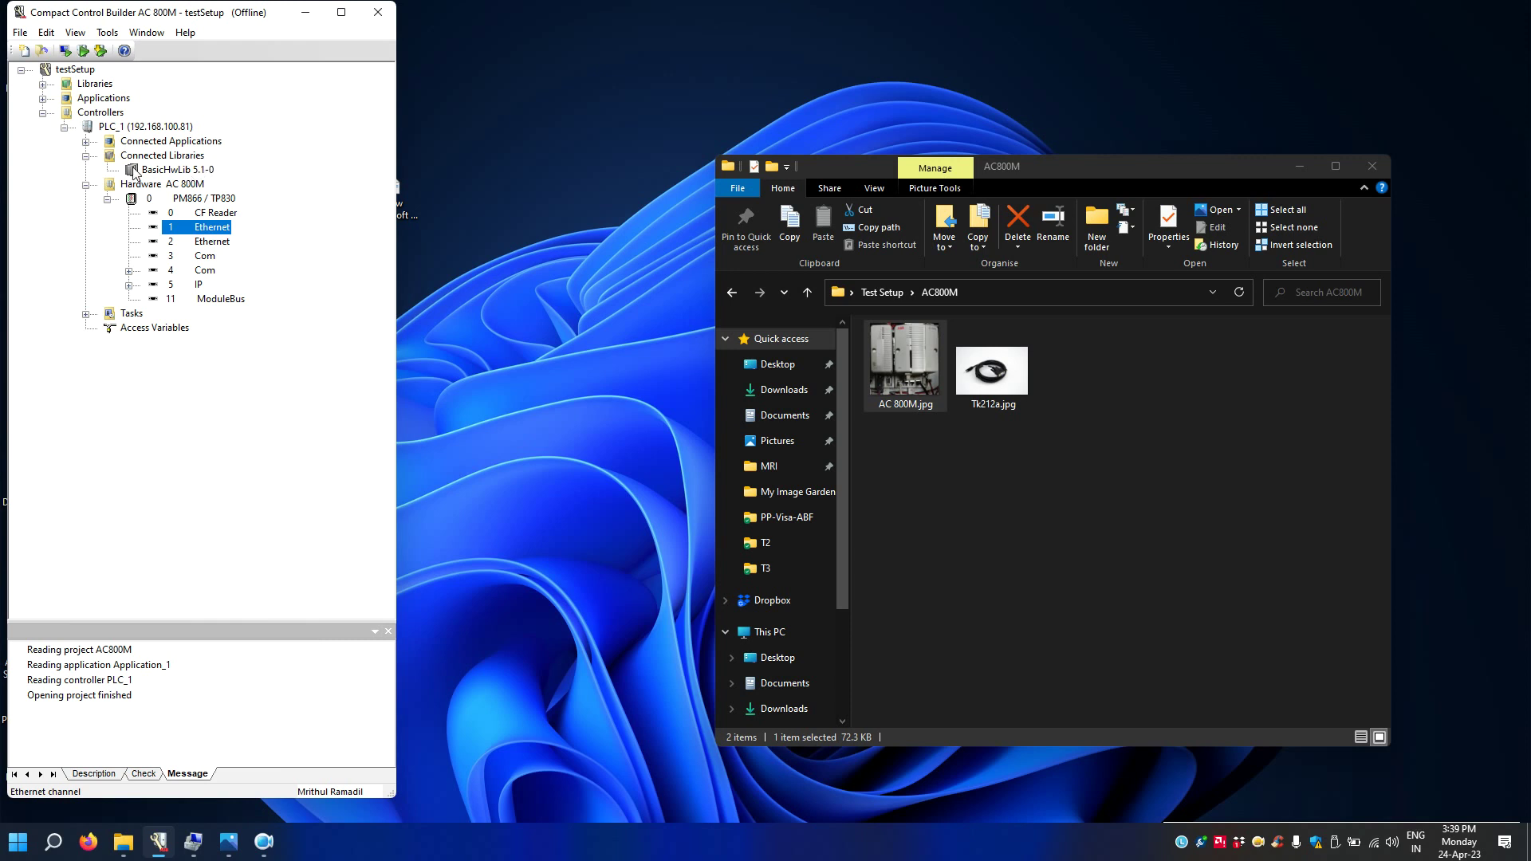
click(160, 170)
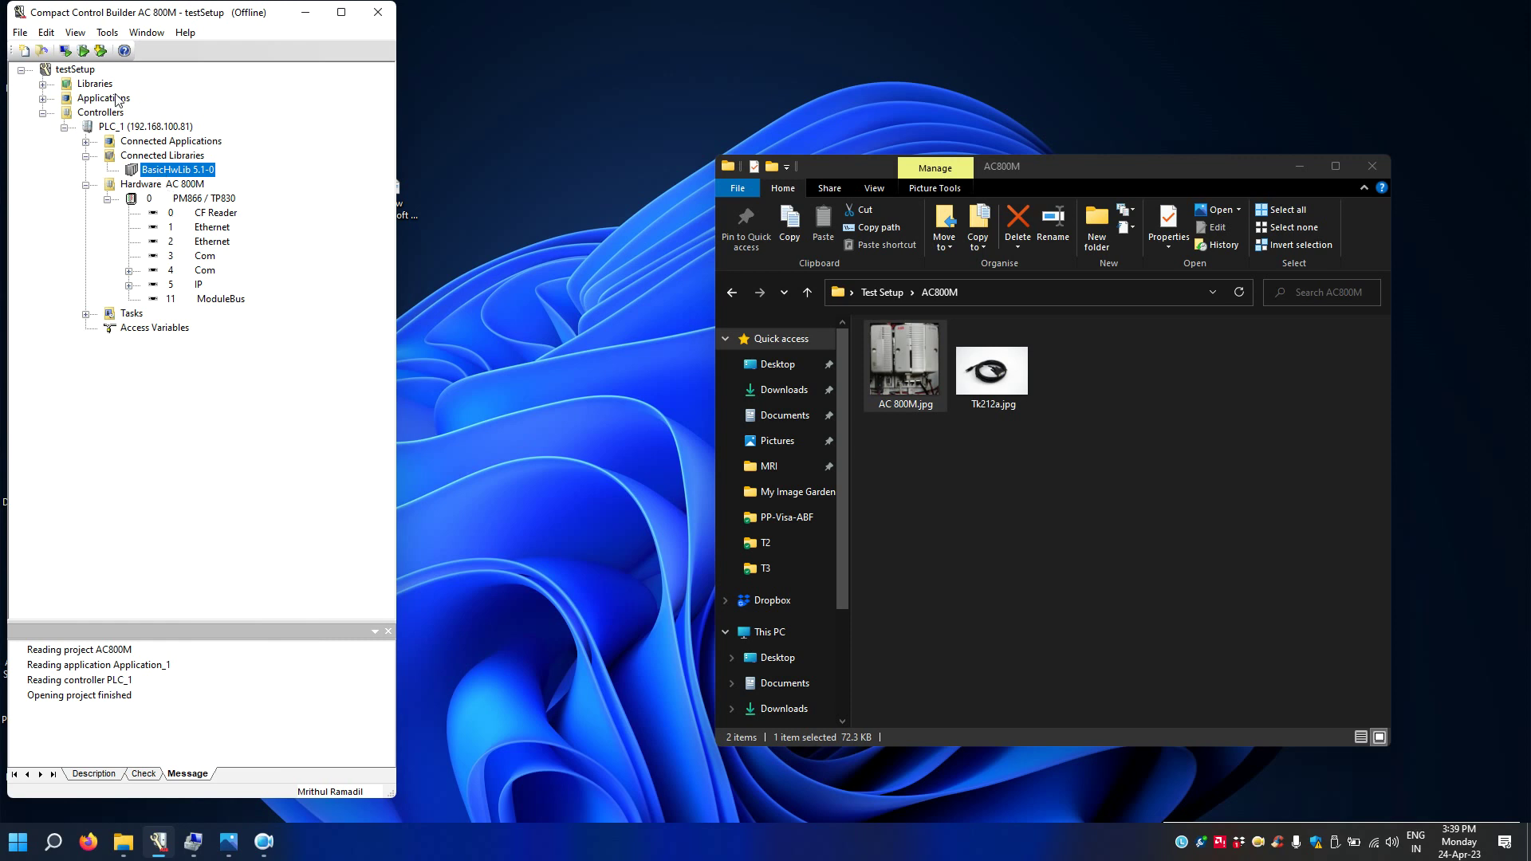
click(43, 84)
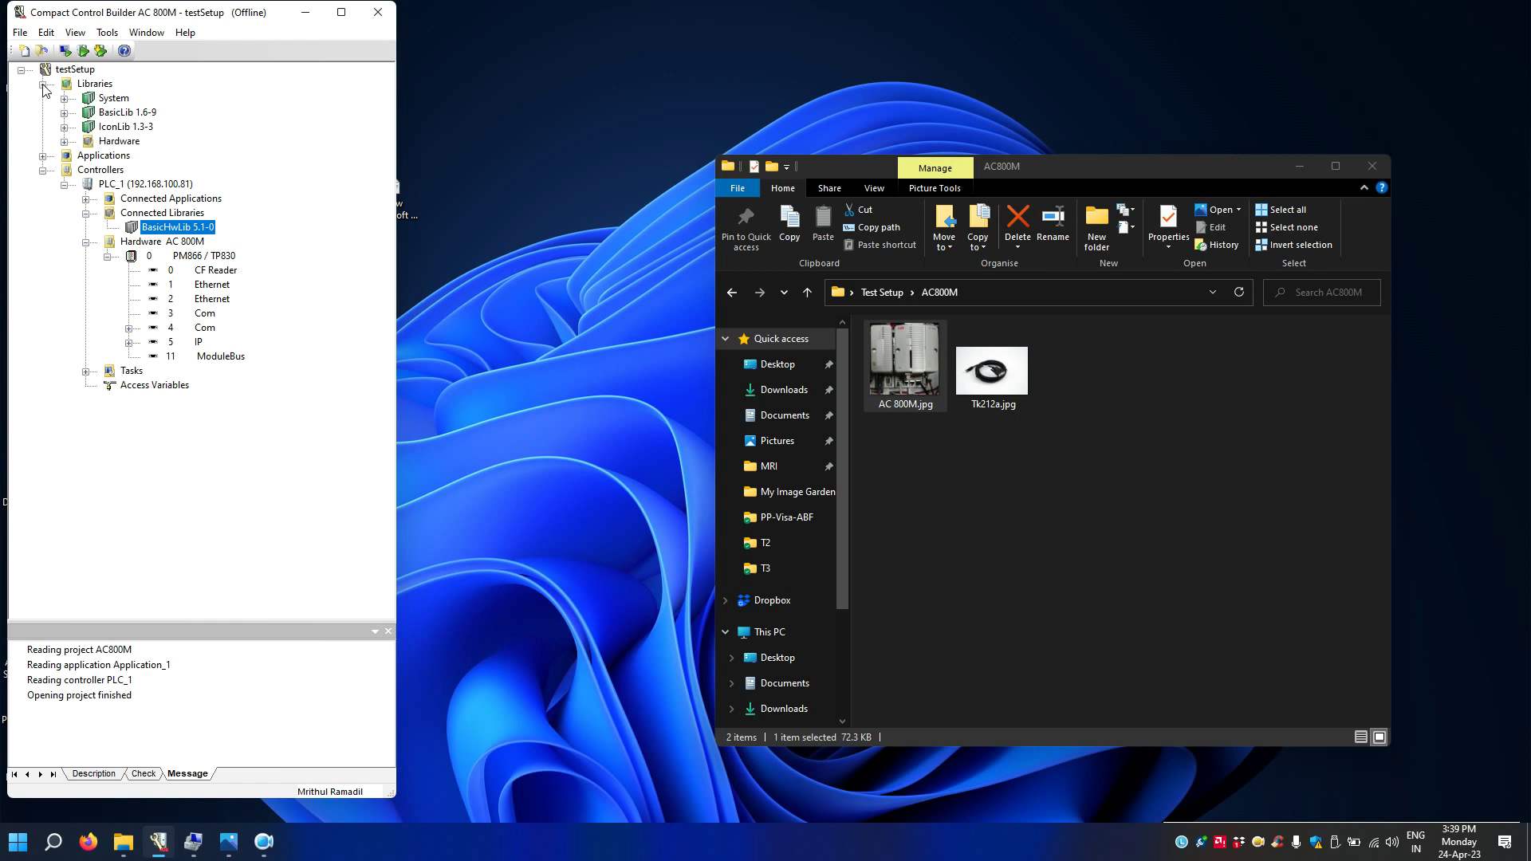
click(65, 142)
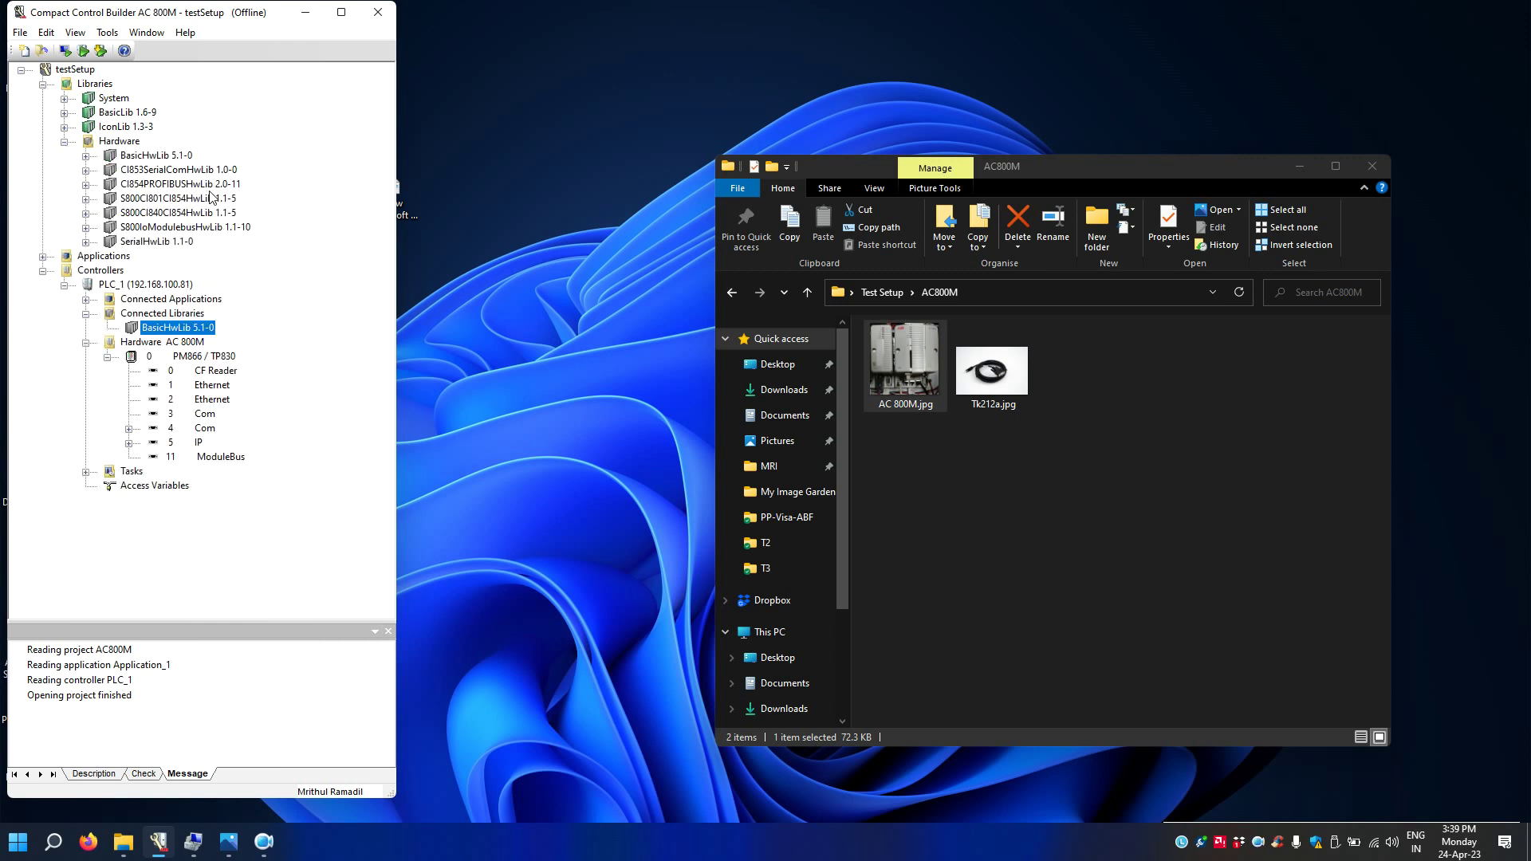
click(145, 187)
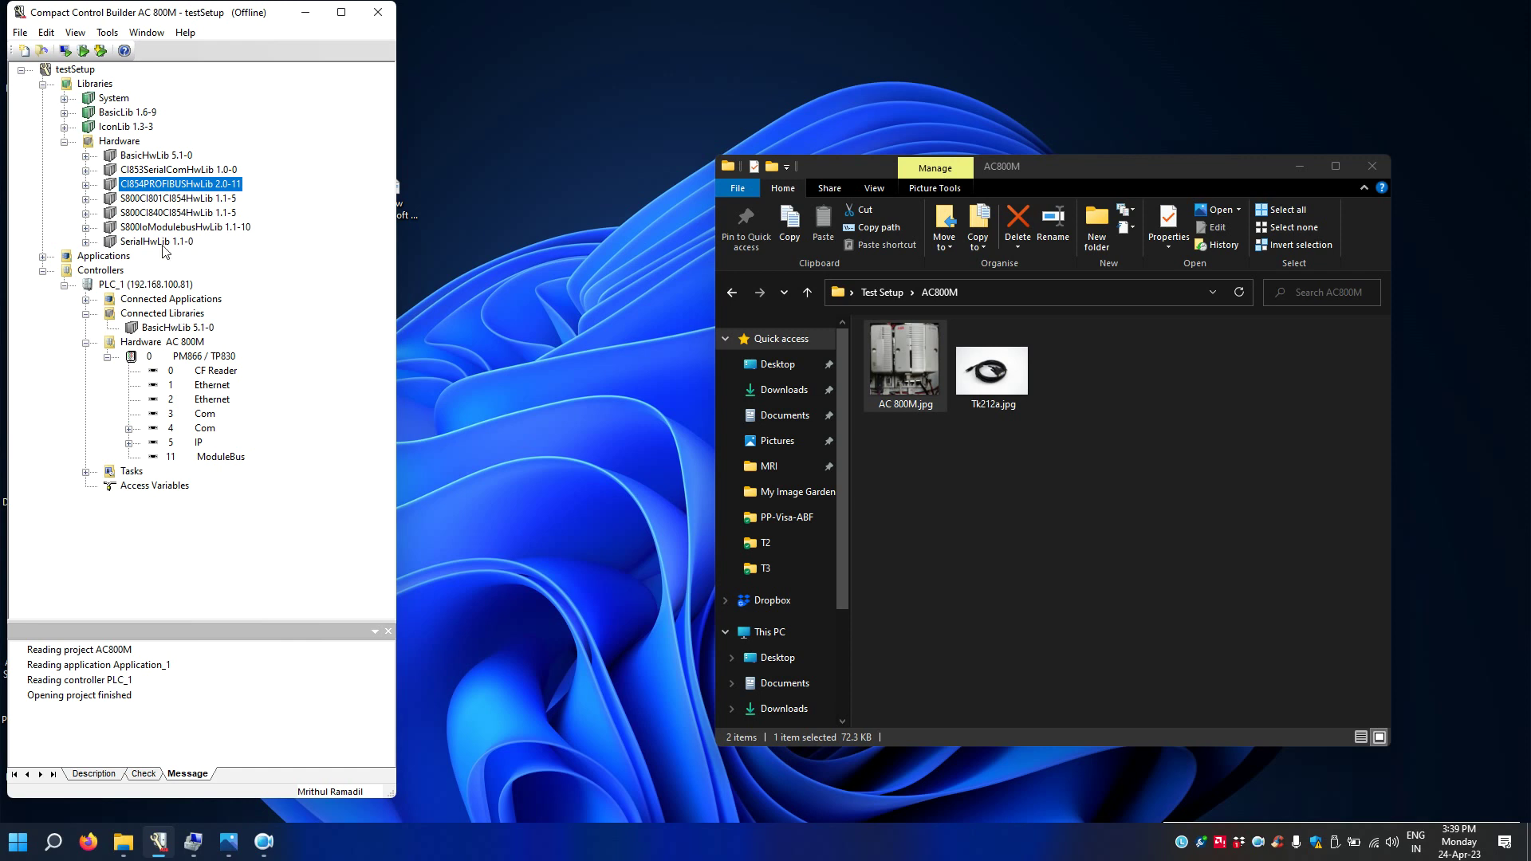
drag(148, 184, 146, 317)
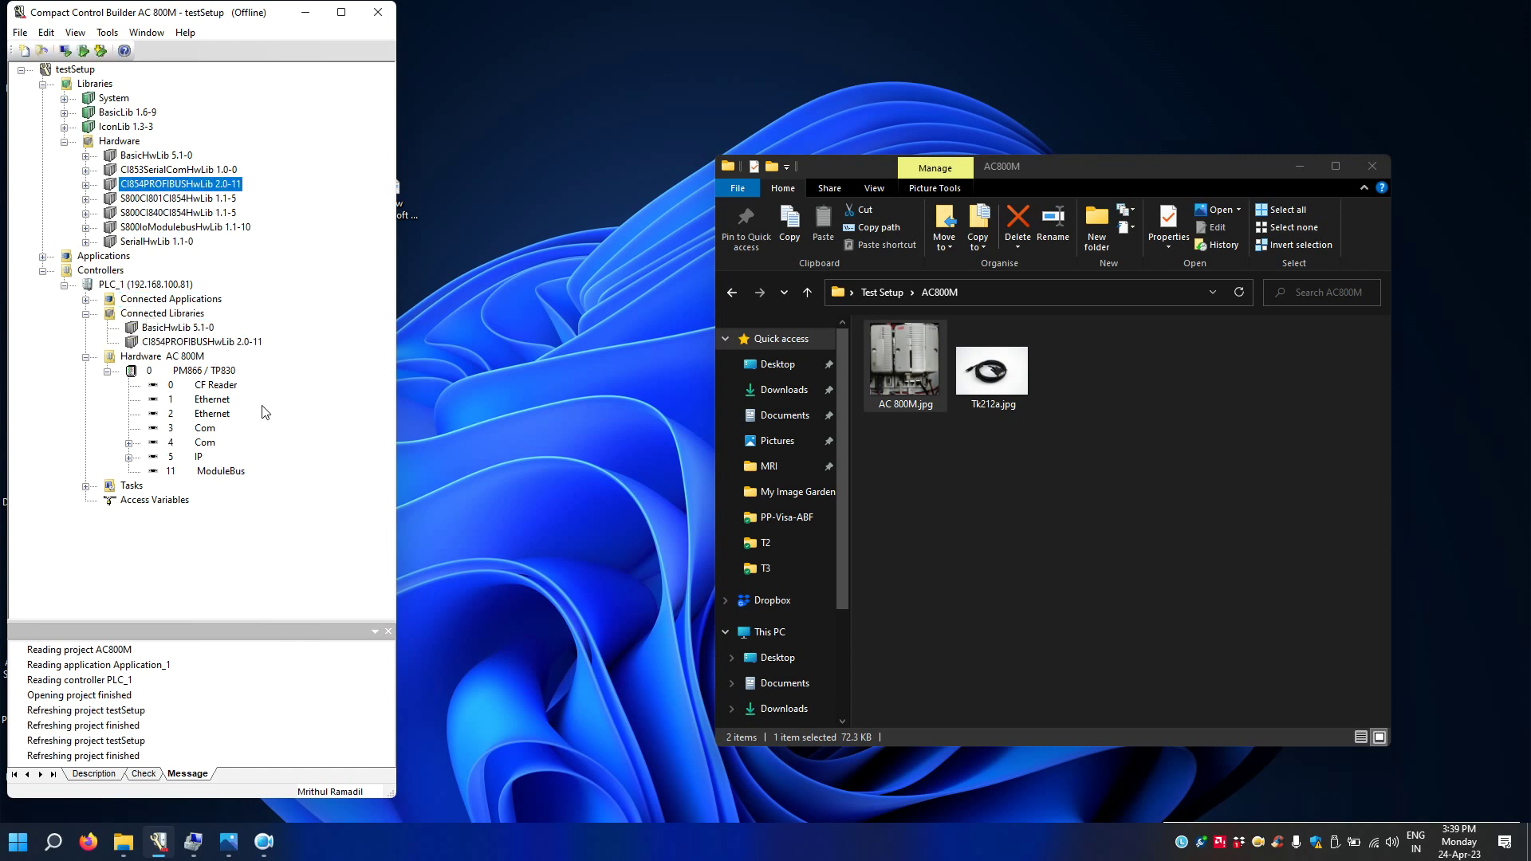
Step: Insert a CI854 Profibus communication interface at position 1 of PLC_1's AC 800M hardware
right_click(156, 357)
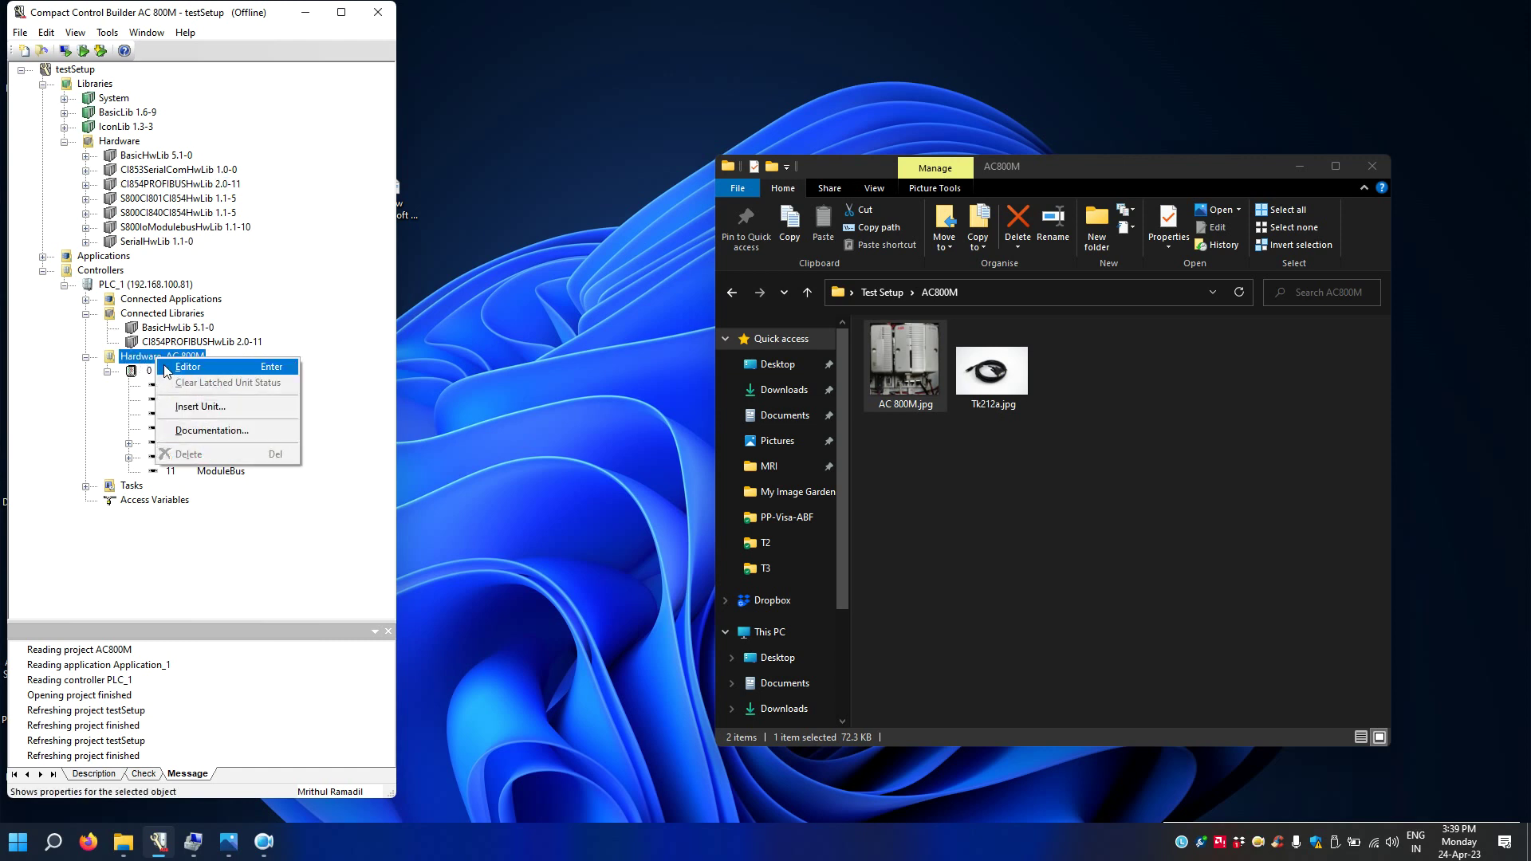
click(200, 406)
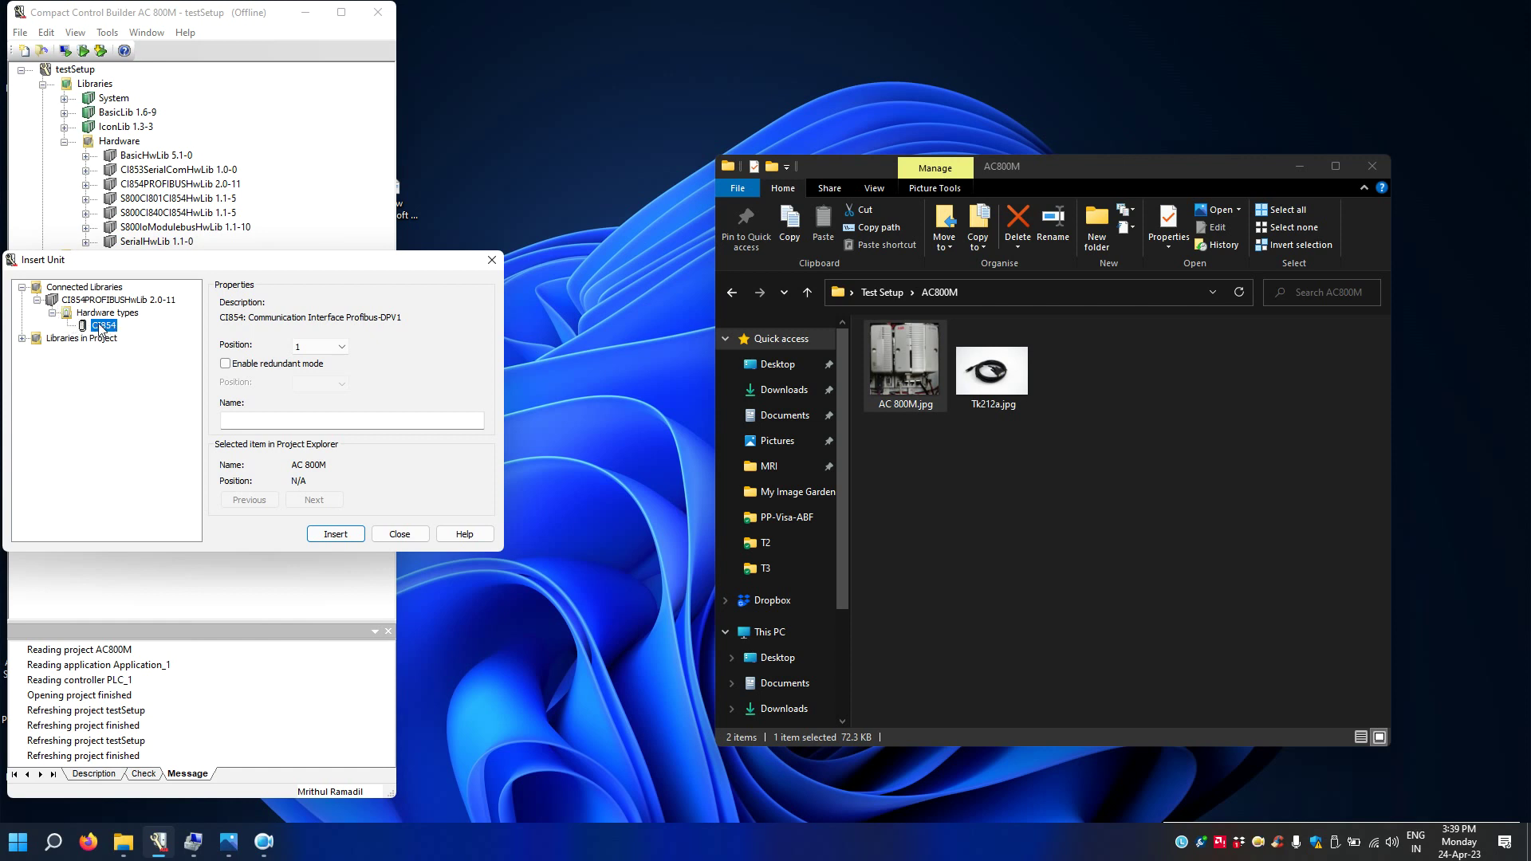
click(336, 533)
click(399, 533)
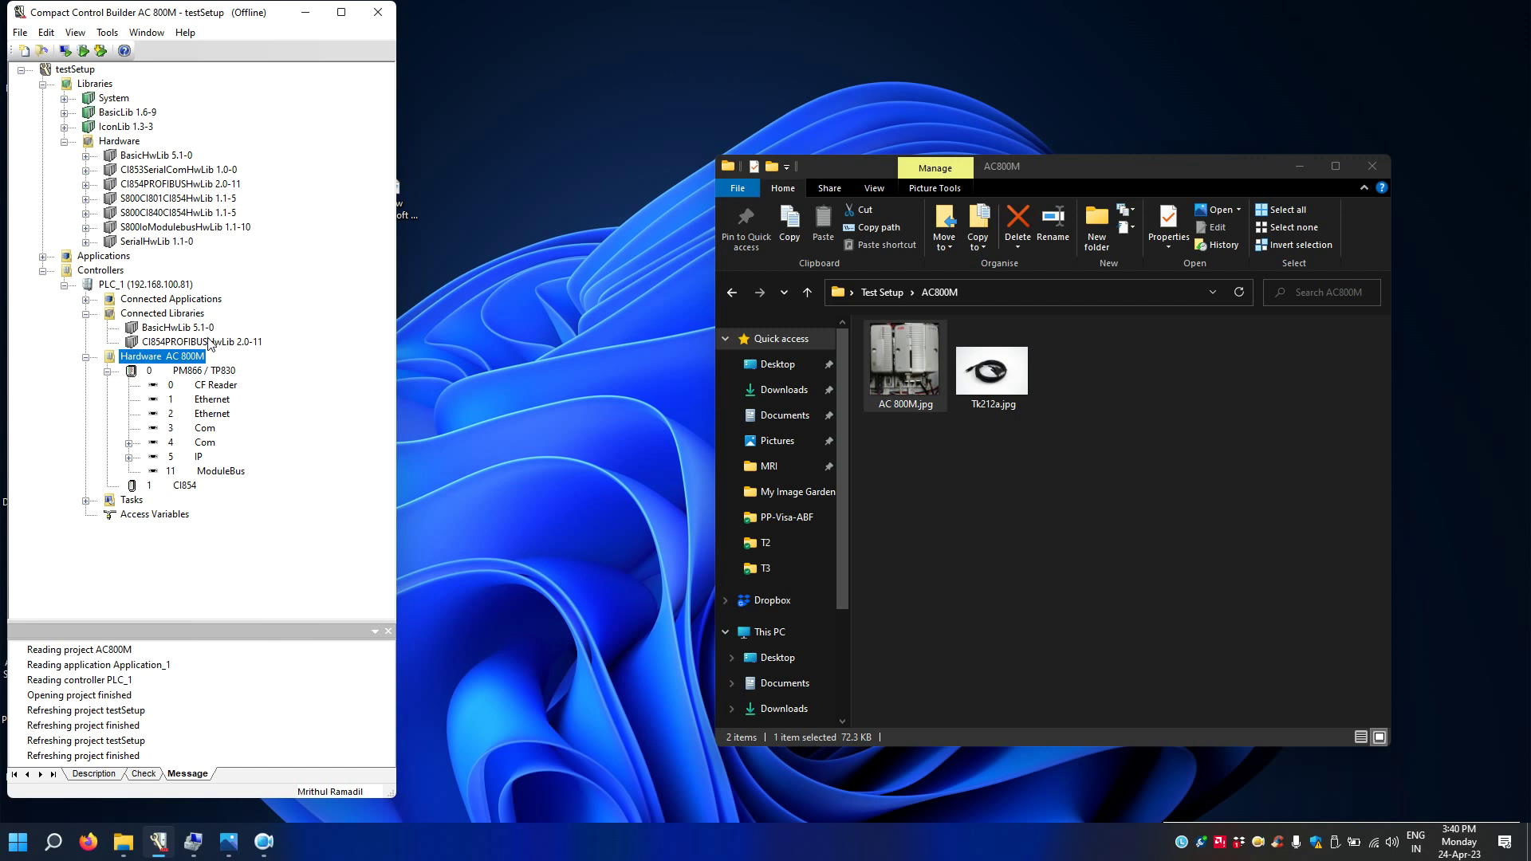
Step: Review the programs under Application_1 with their task connections, and the Fast task's properties under PLC_1
click(42, 84)
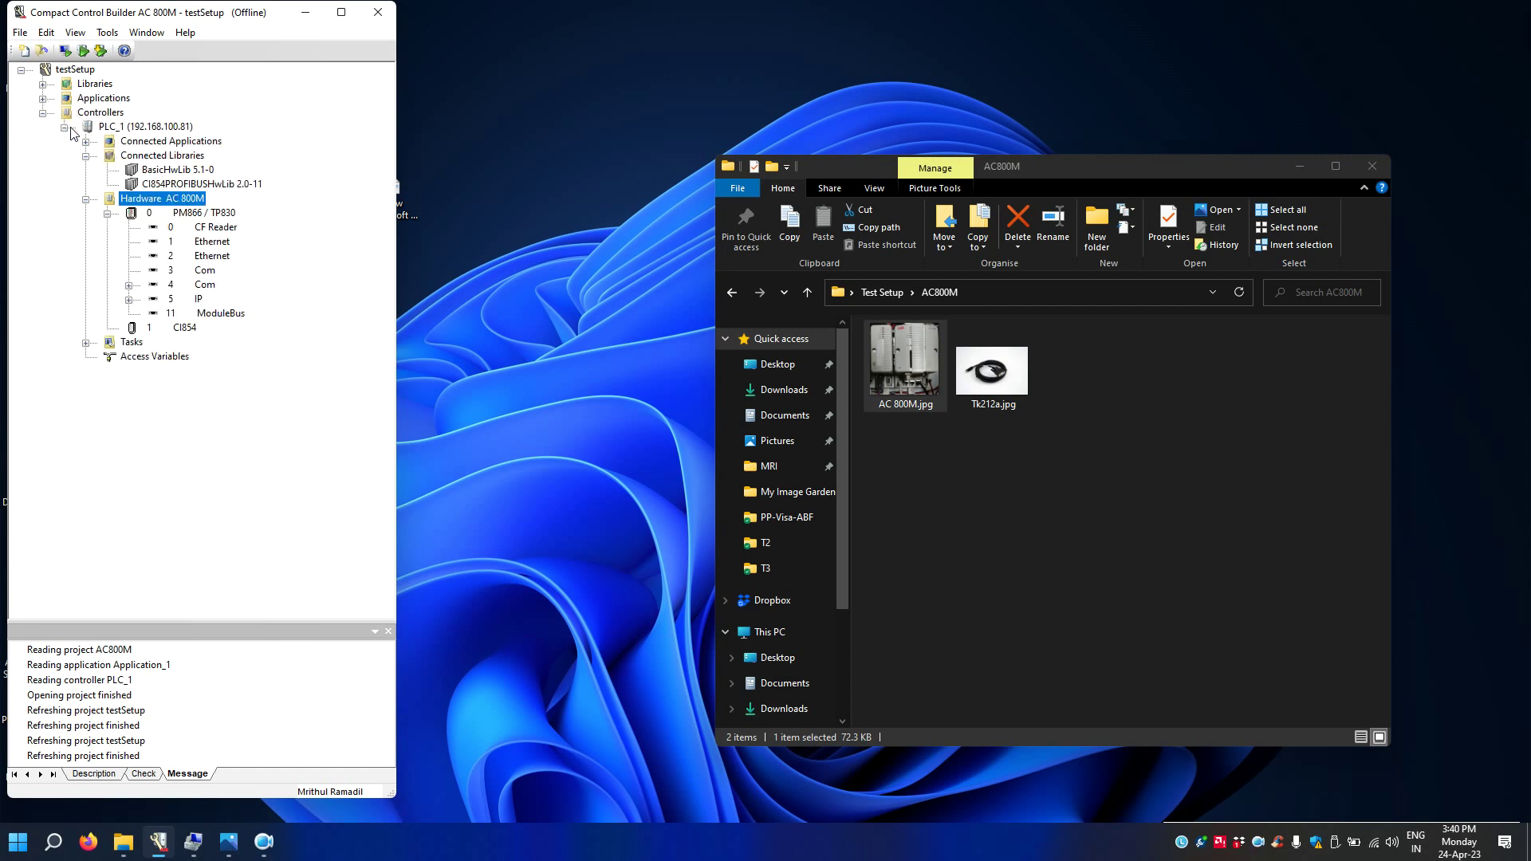
click(43, 98)
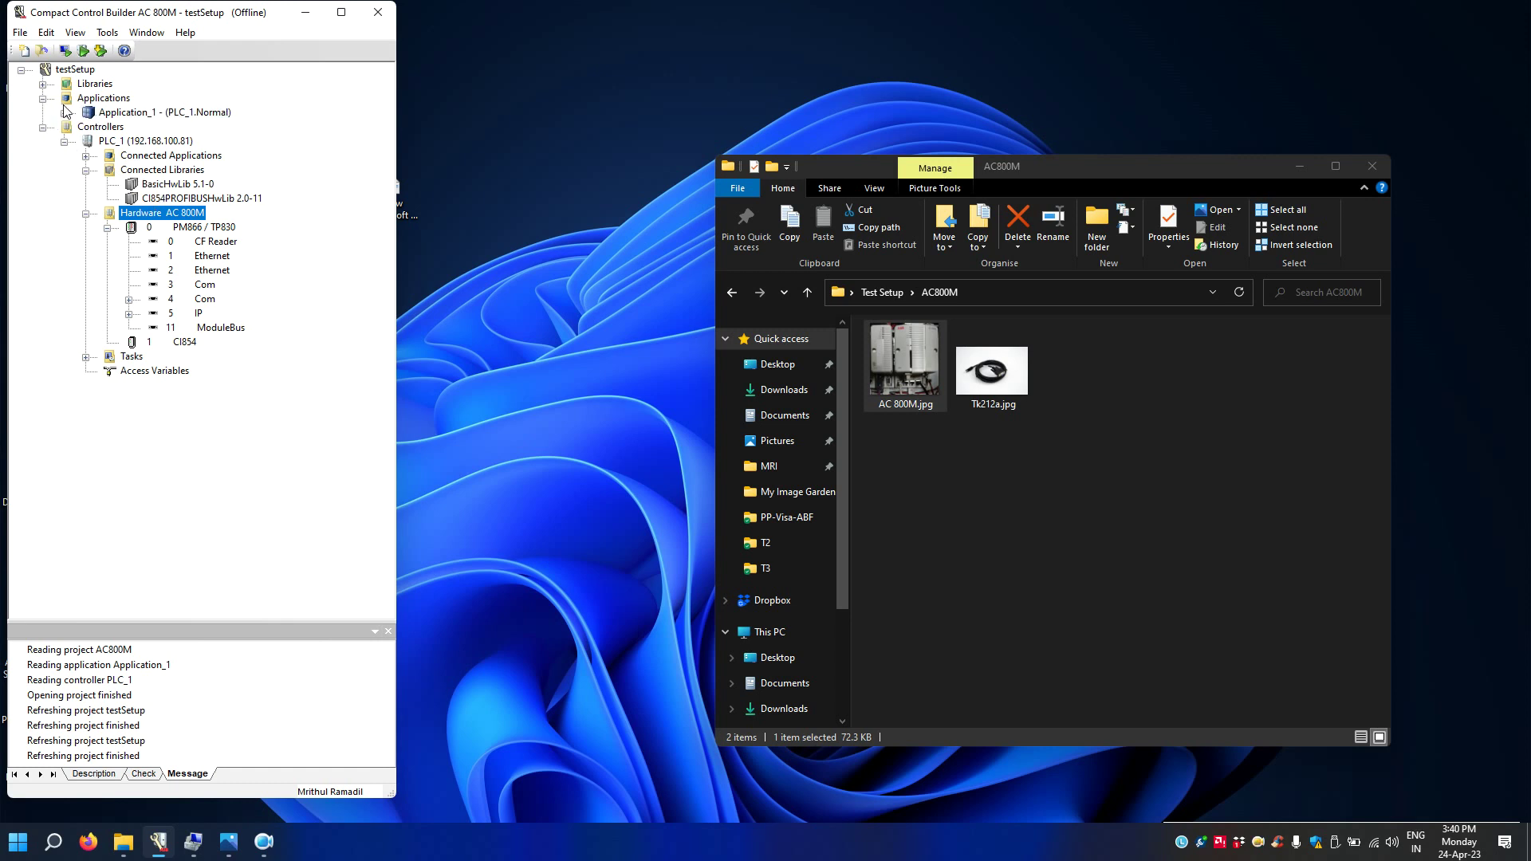
click(64, 113)
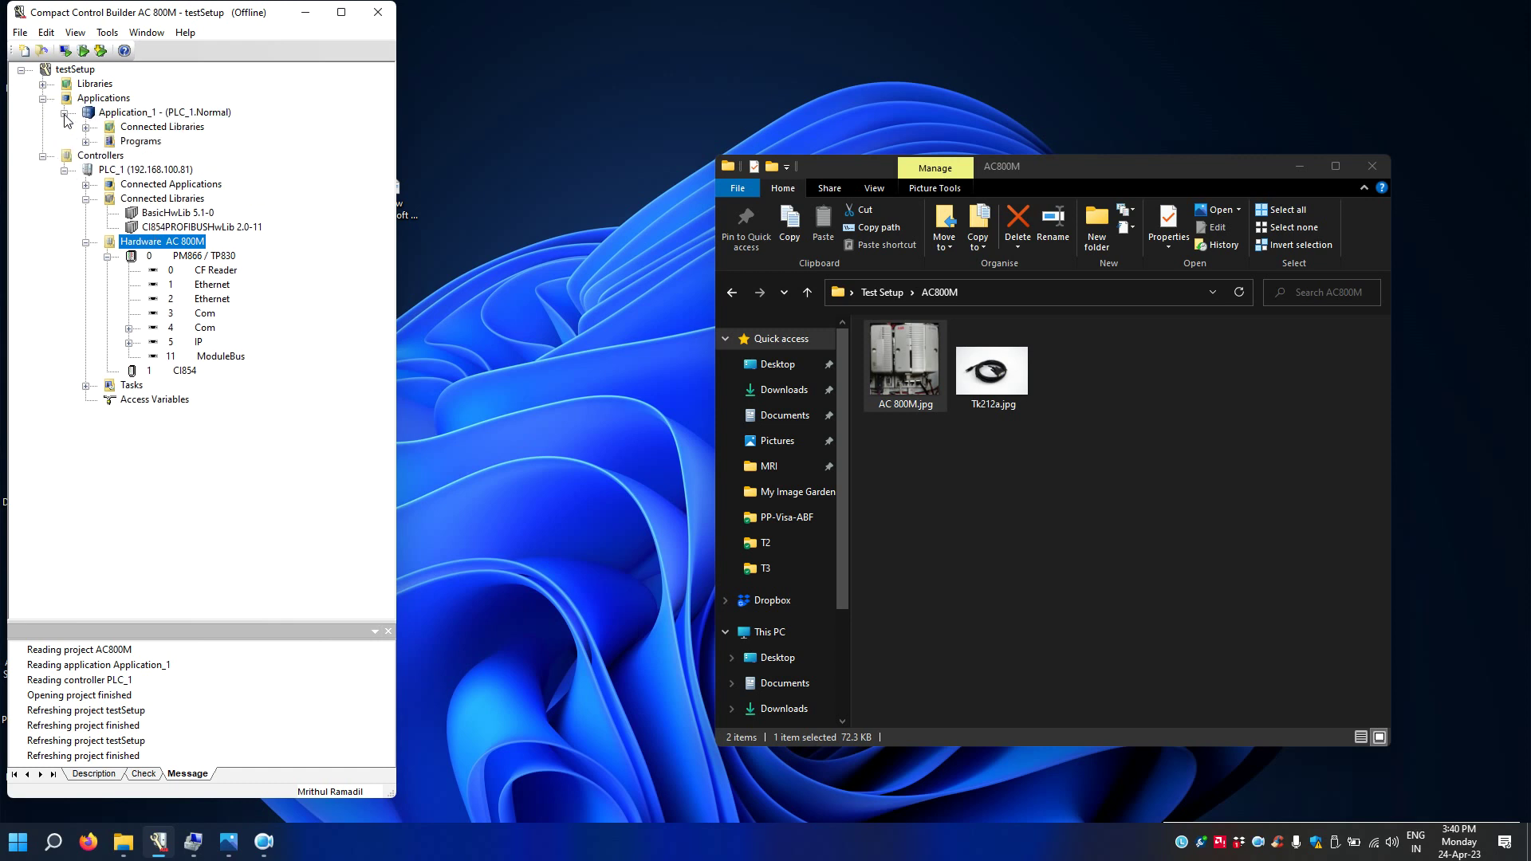
click(86, 142)
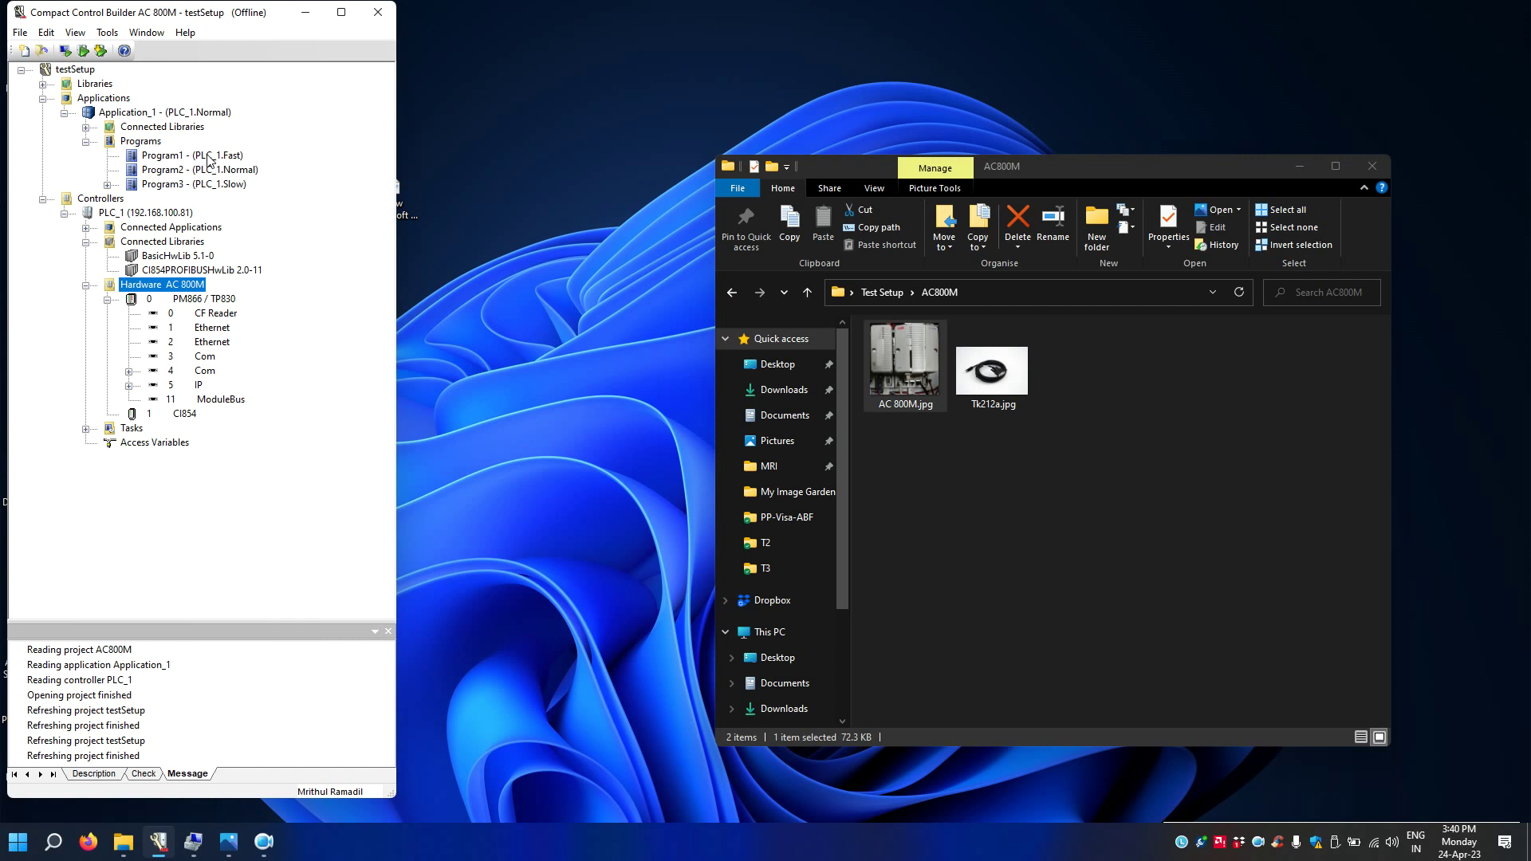
click(173, 158)
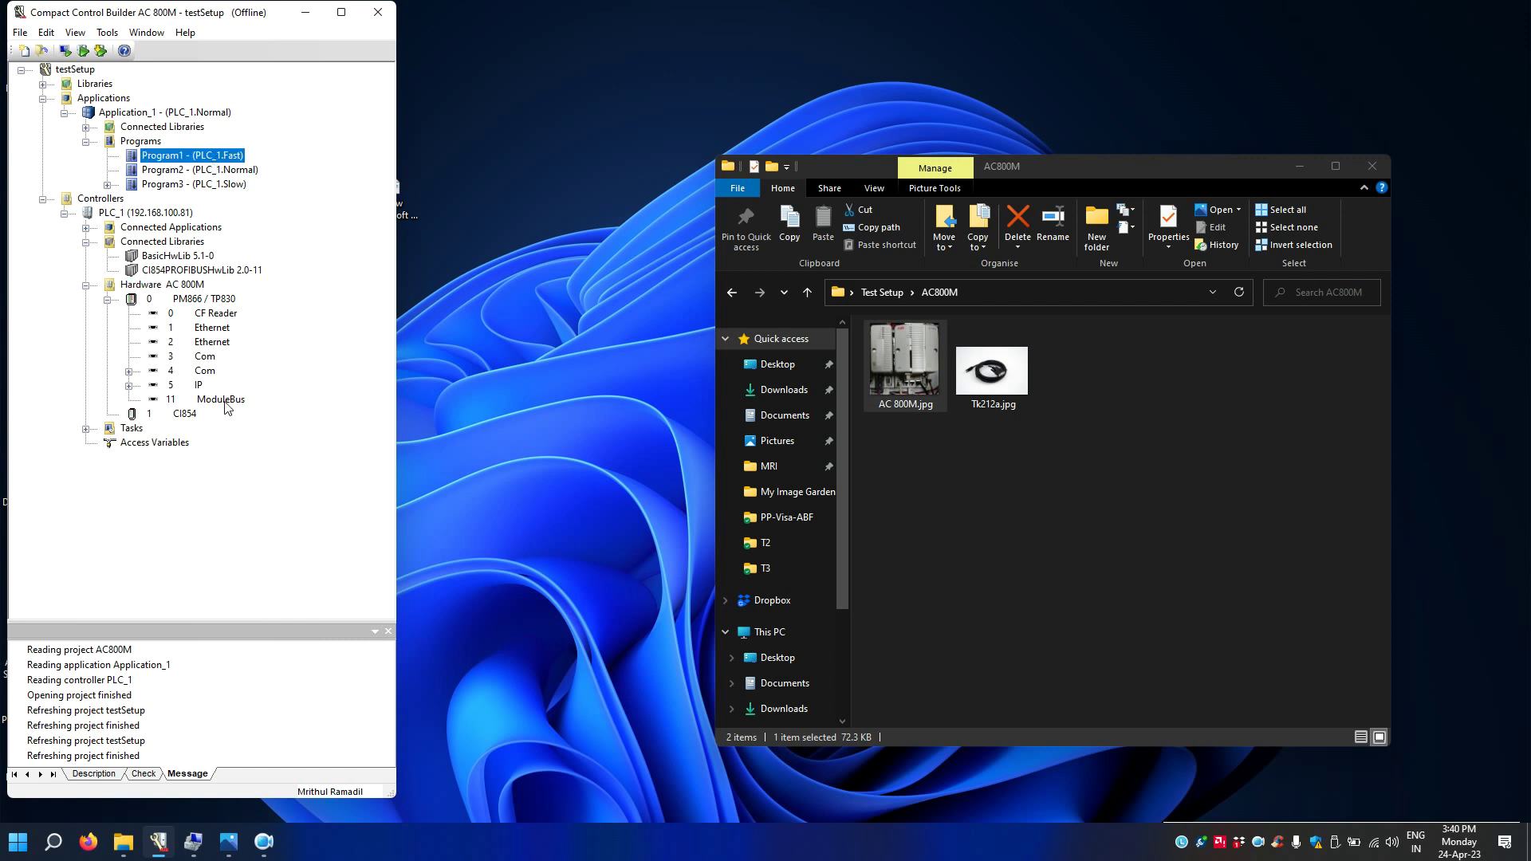
click(85, 429)
double_click(150, 443)
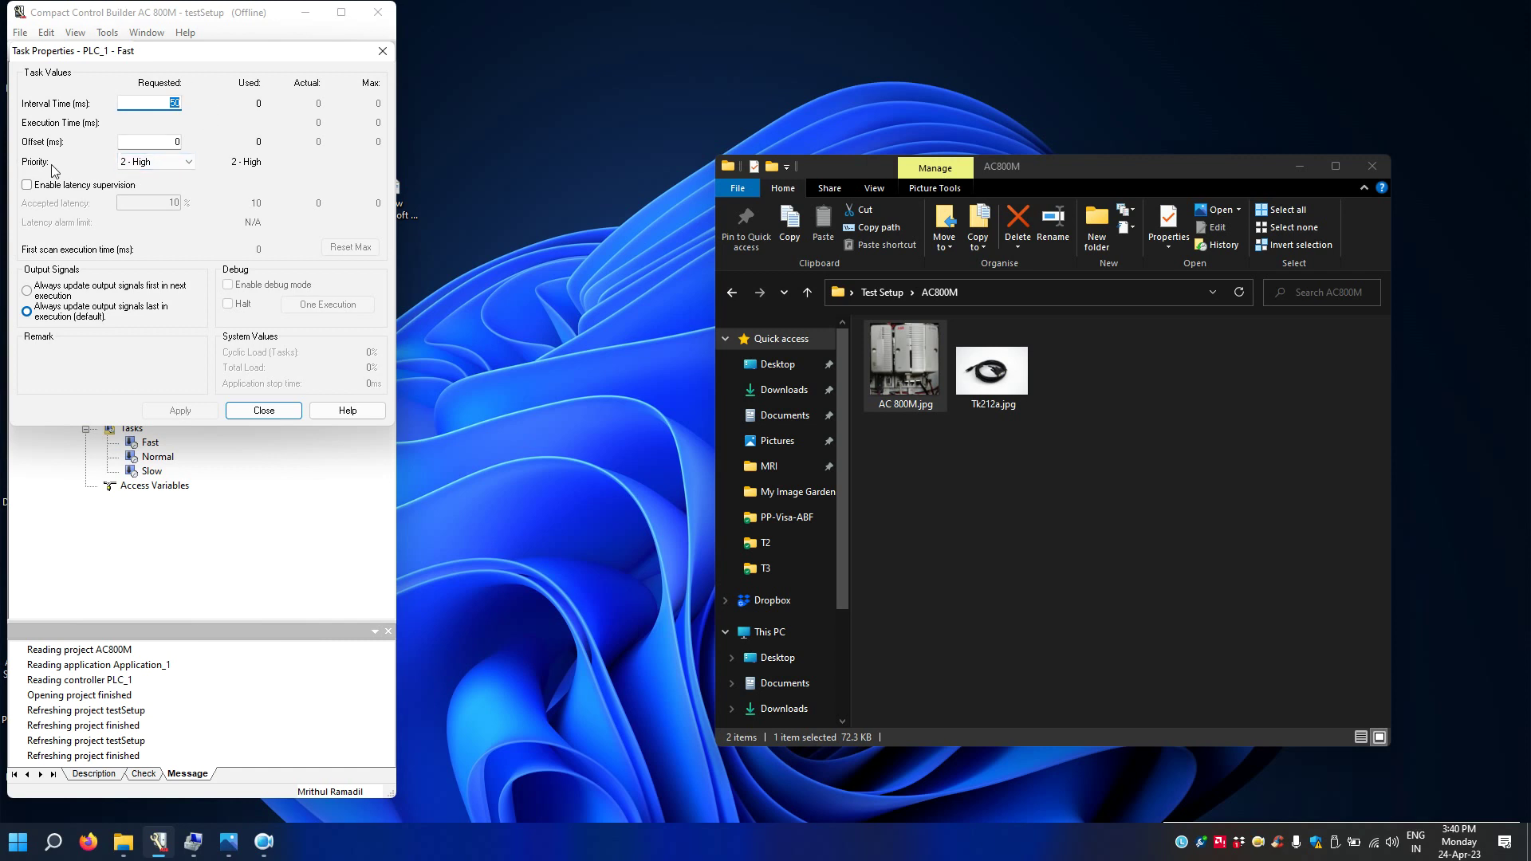
click(382, 50)
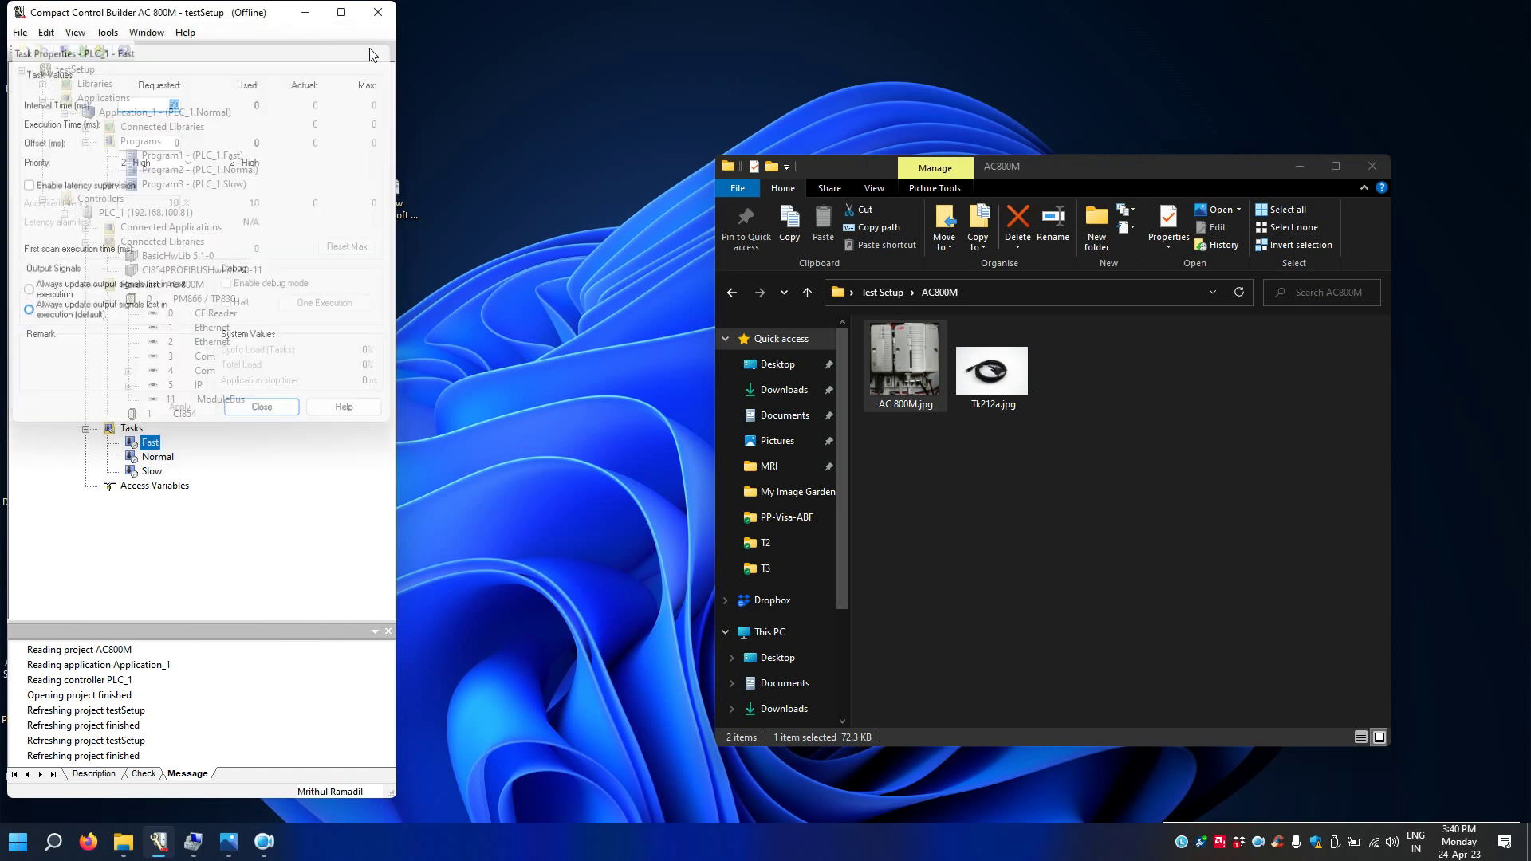
Step: Set the requested interval time of PLC_1's Normal task to 150 ms and apply the change
double_click(157, 458)
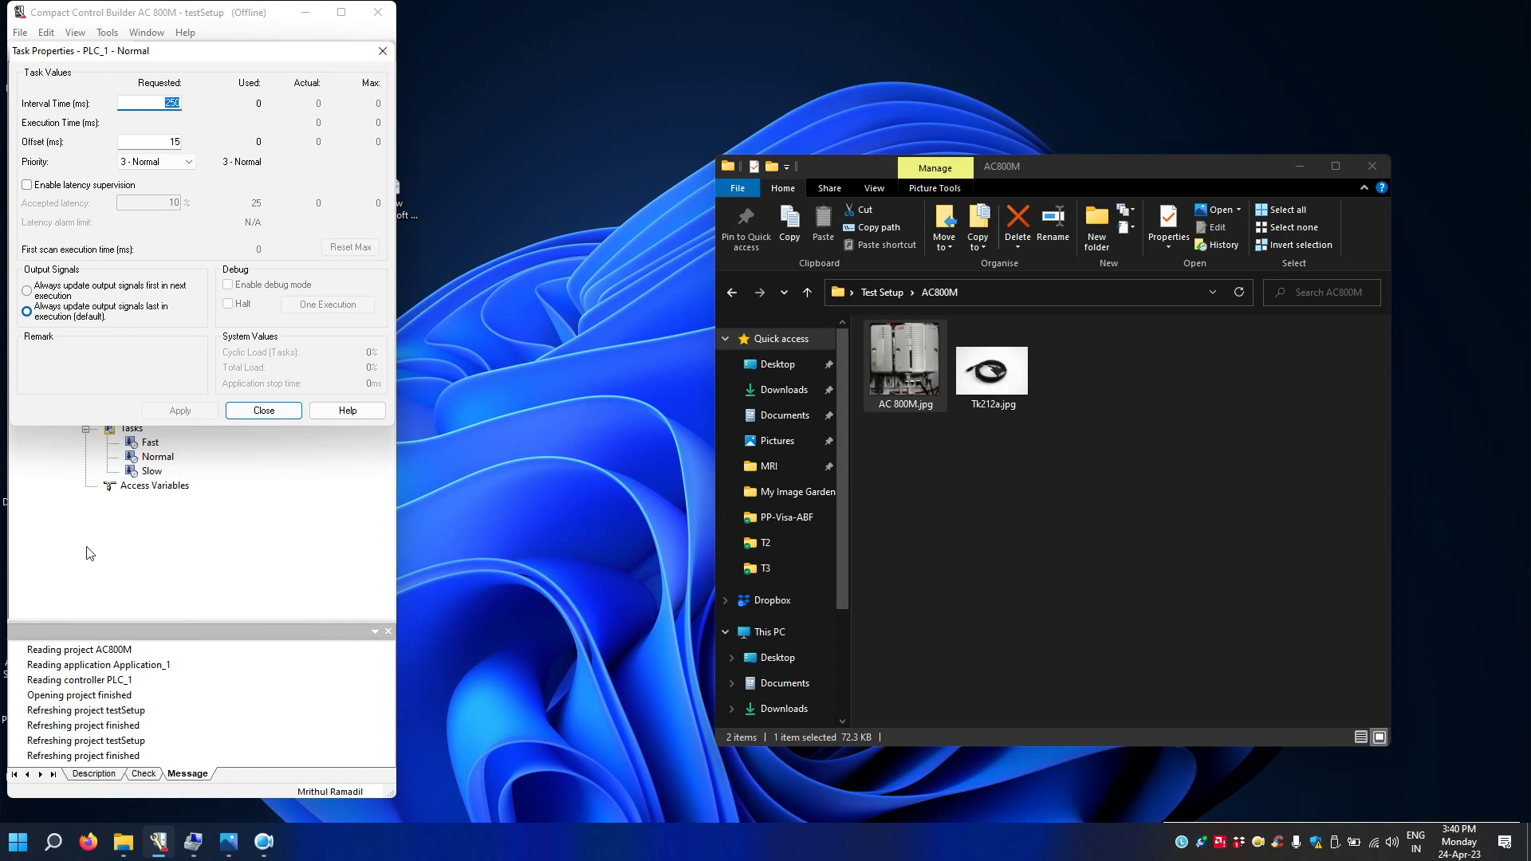
text(150)
click(180, 410)
click(250, 411)
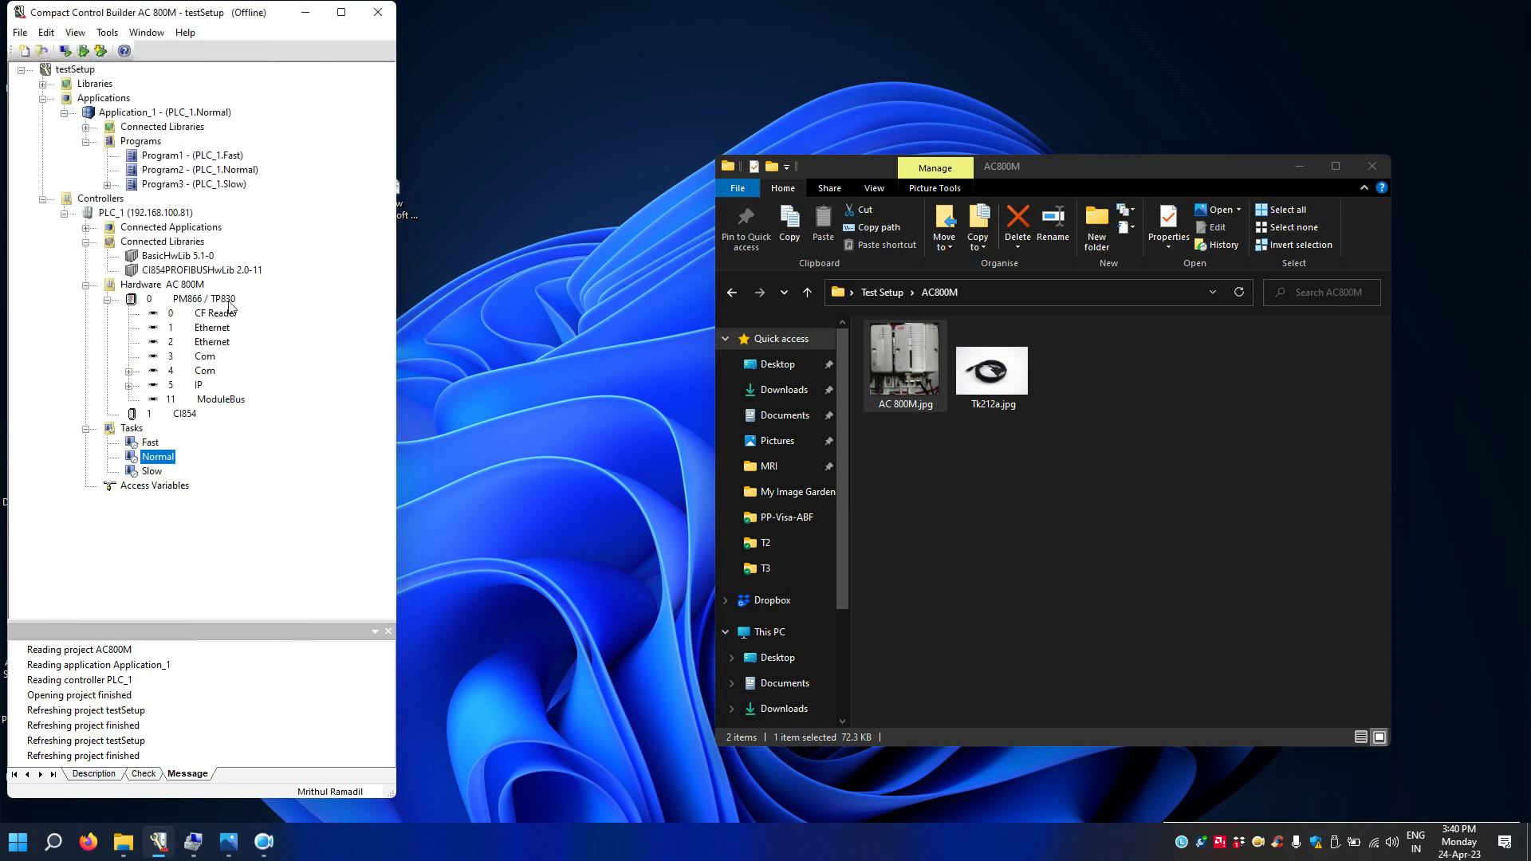
Step: Delete Program1 and Program3 from Application_1, keeping only Program2
click(209, 170)
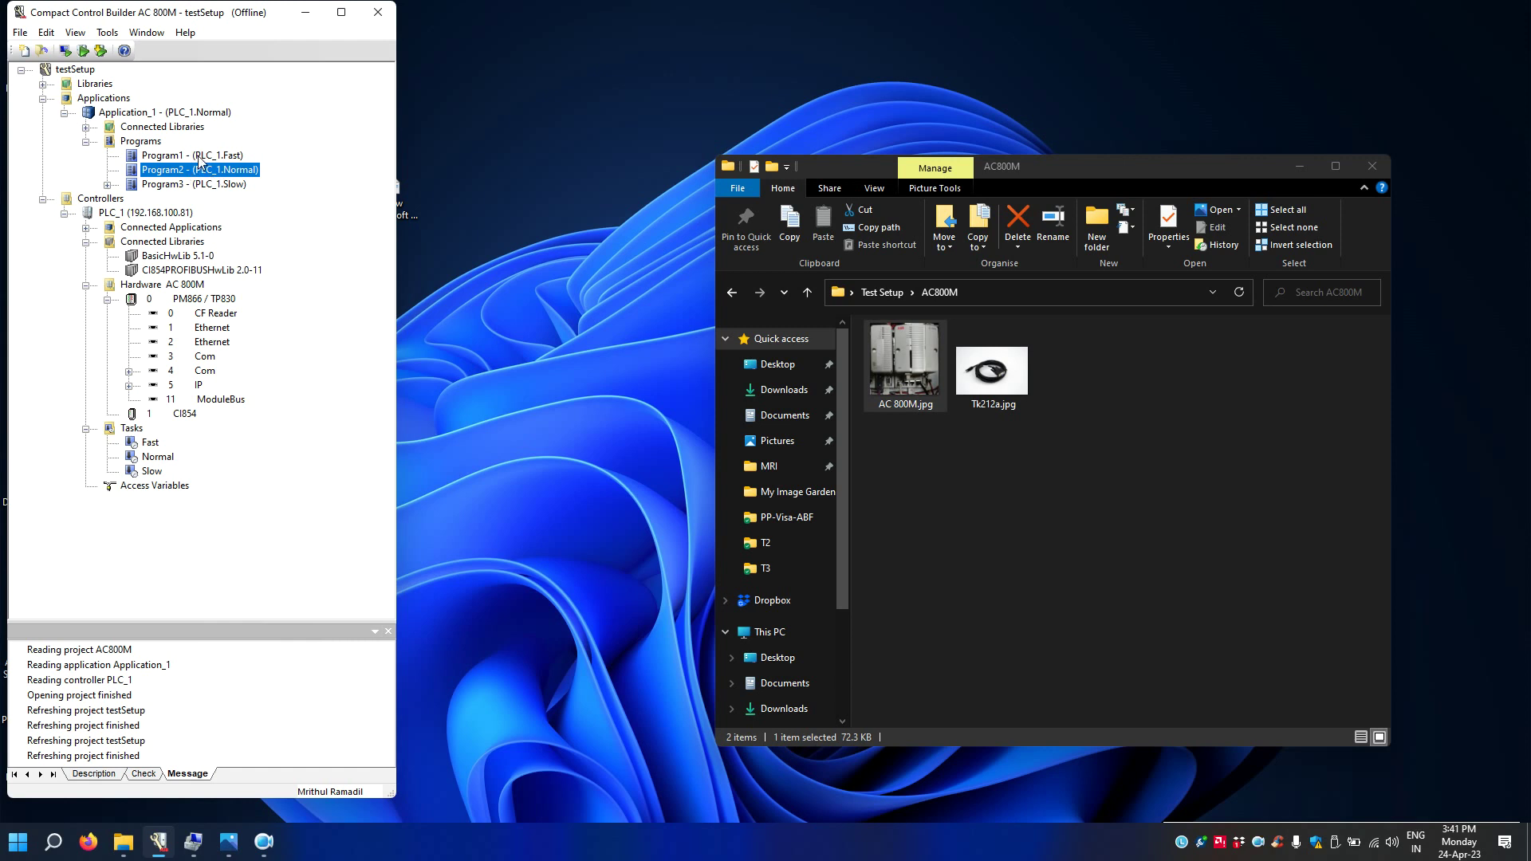
click(199, 157)
key(Delete)
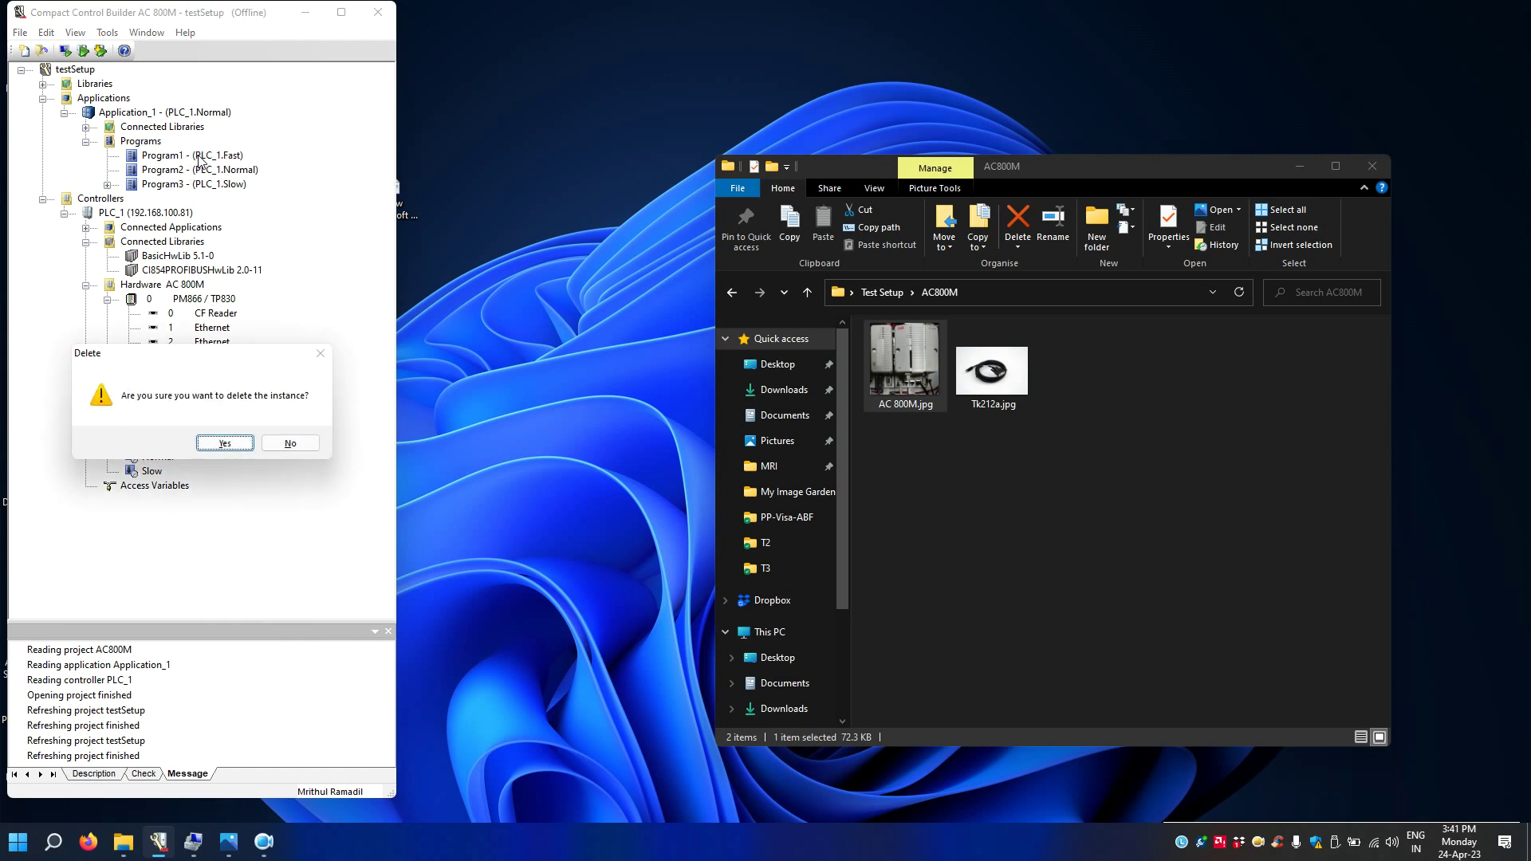
click(249, 444)
click(234, 171)
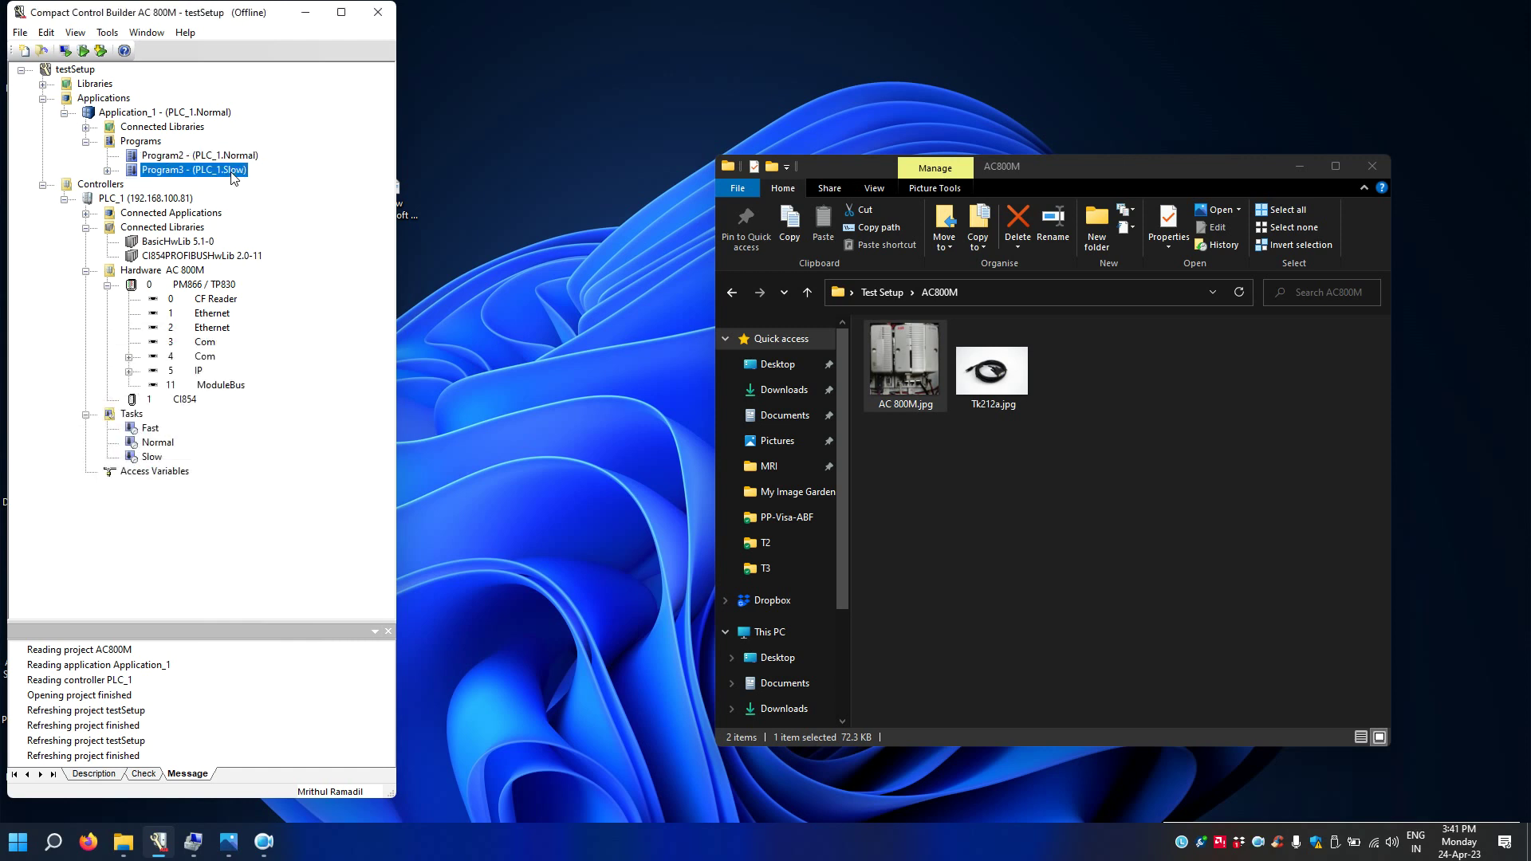
key(Delete)
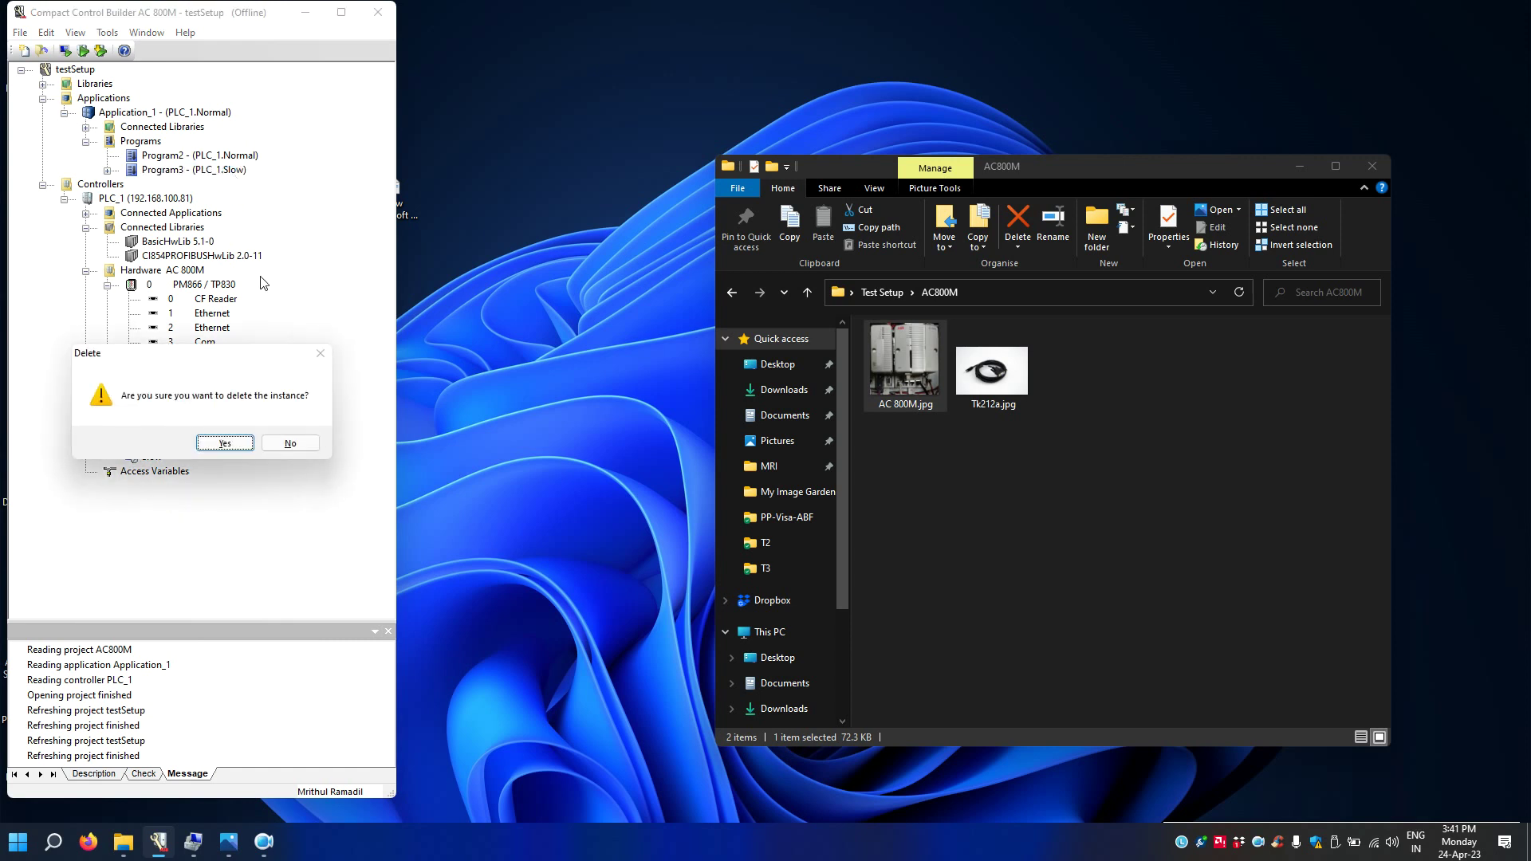
click(240, 444)
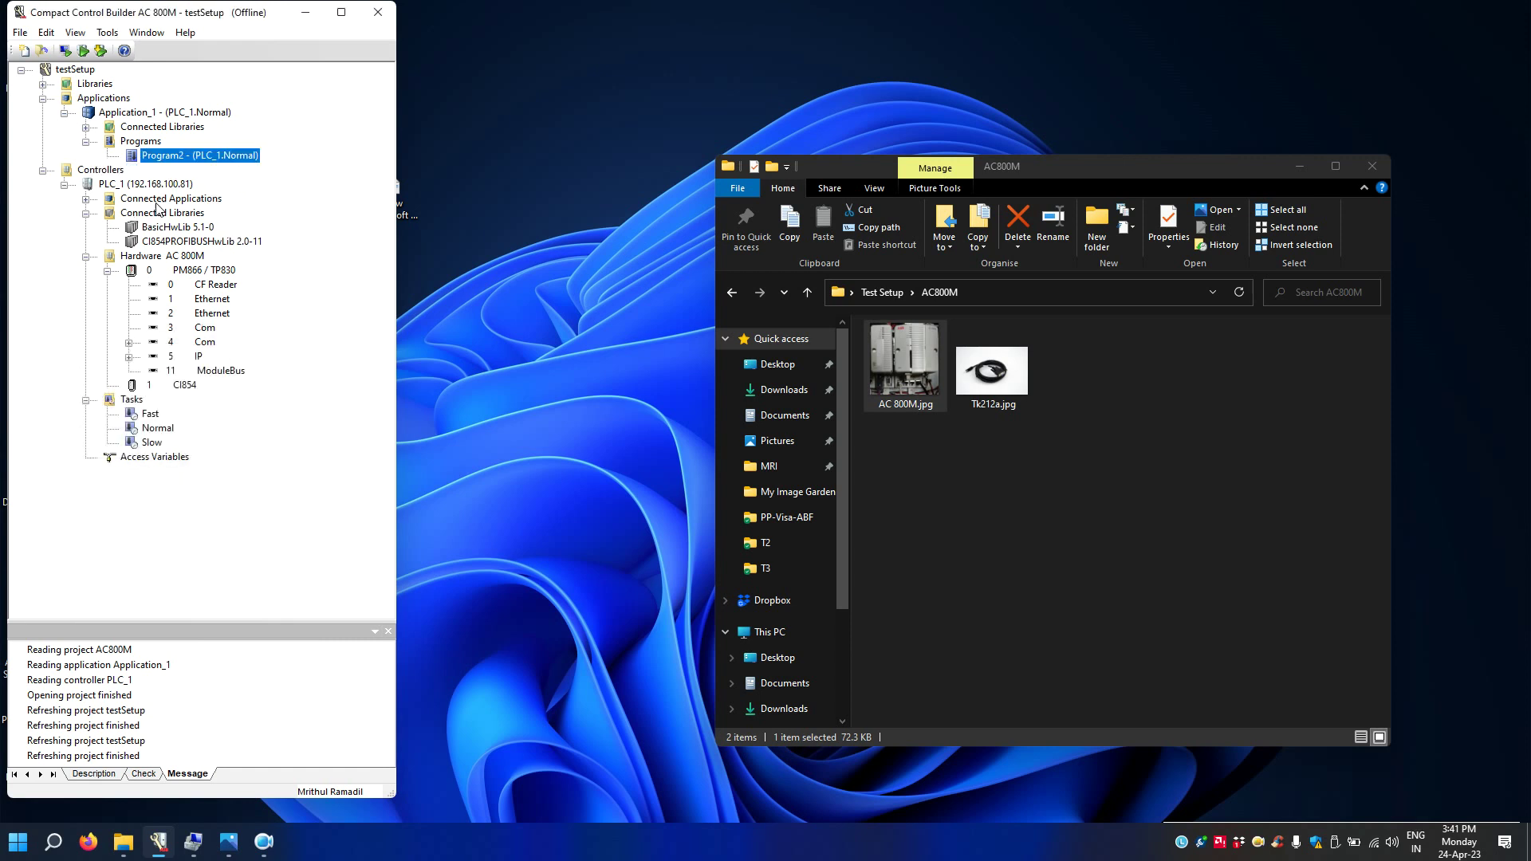
Step: Delete the Fast and Slow tasks from PLC_1, keeping only the Normal task
click(151, 414)
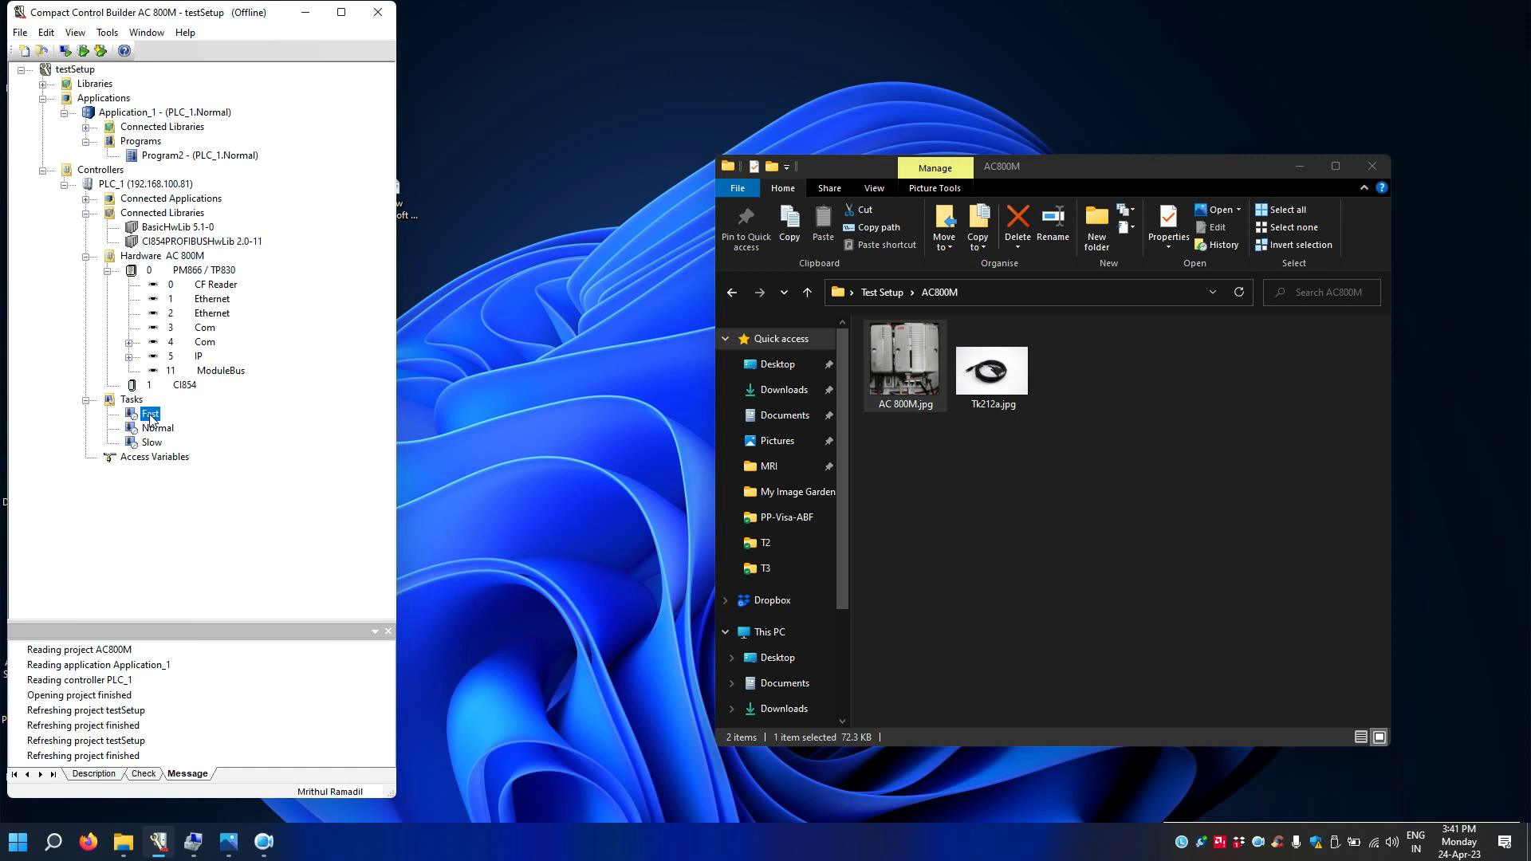
key(Delete)
click(180, 441)
click(152, 429)
key(Delete)
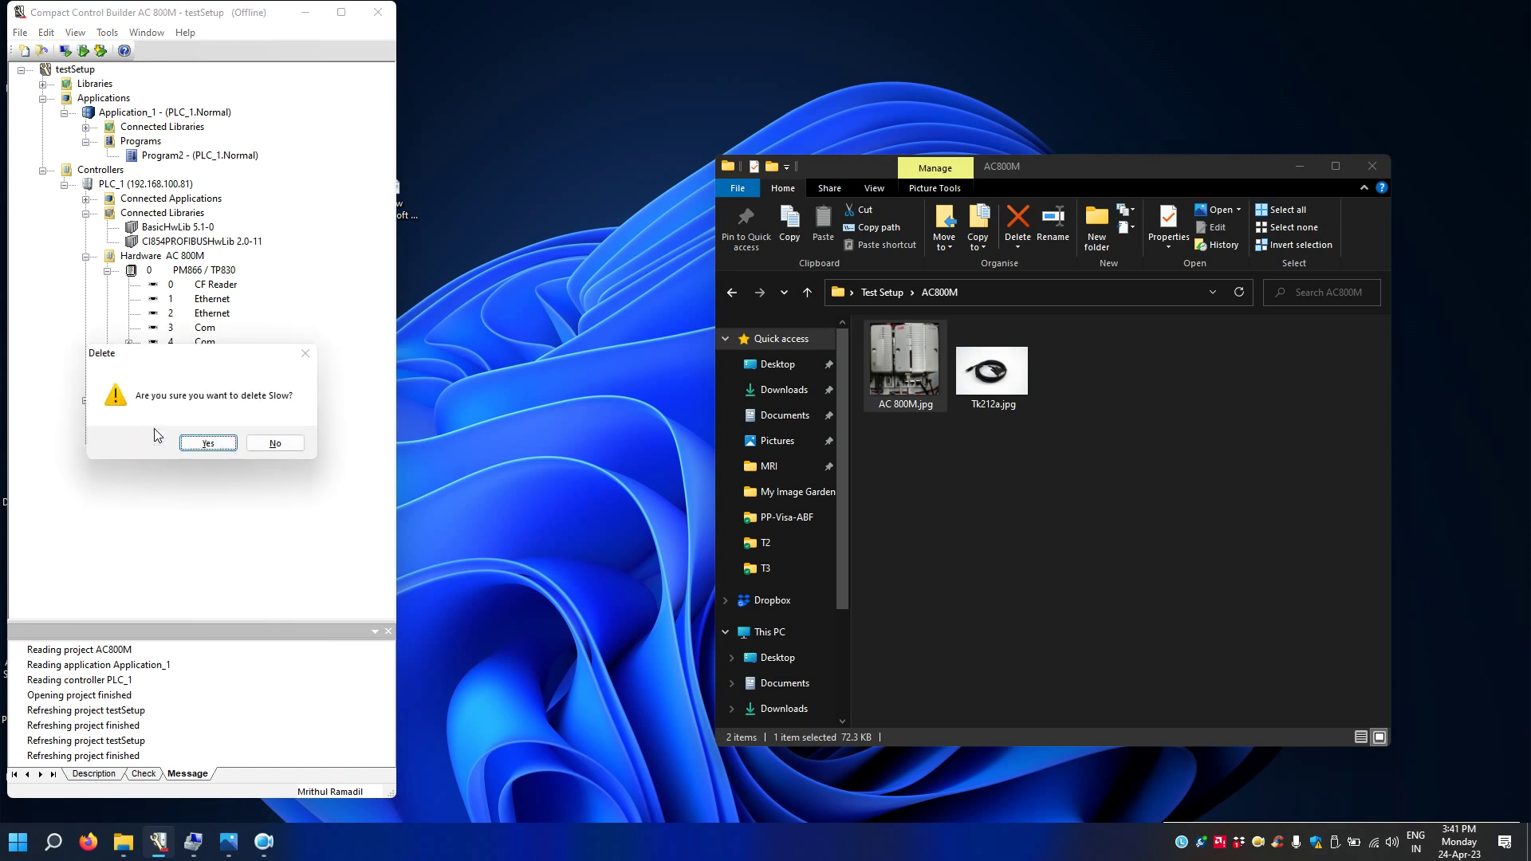
click(208, 444)
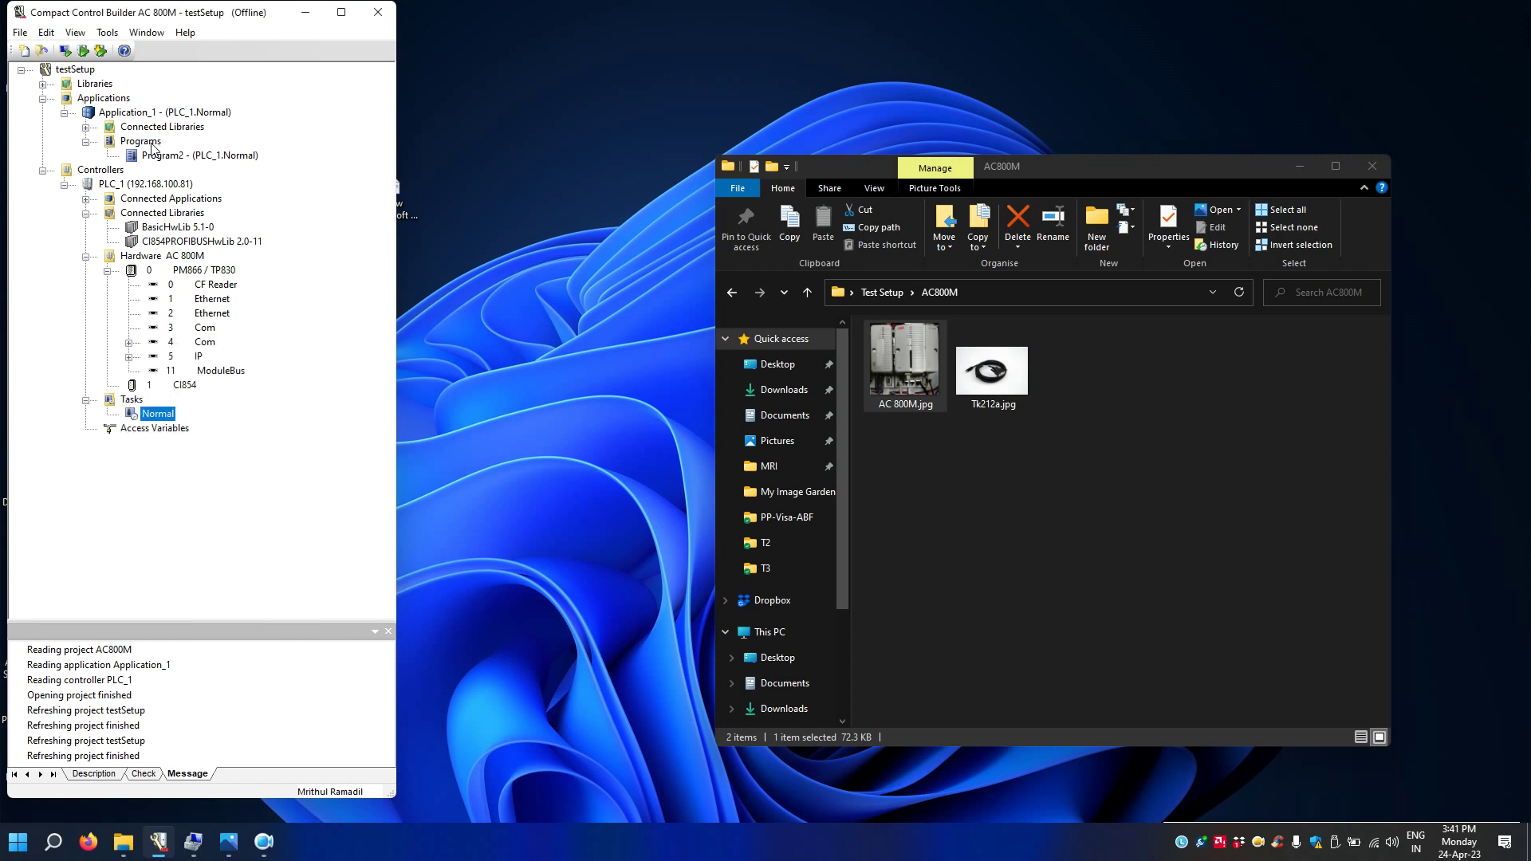
Step: Add a new program named Program3 to Application_1 and connect it to the PLC_1 Normal task
right_click(152, 144)
click(211, 152)
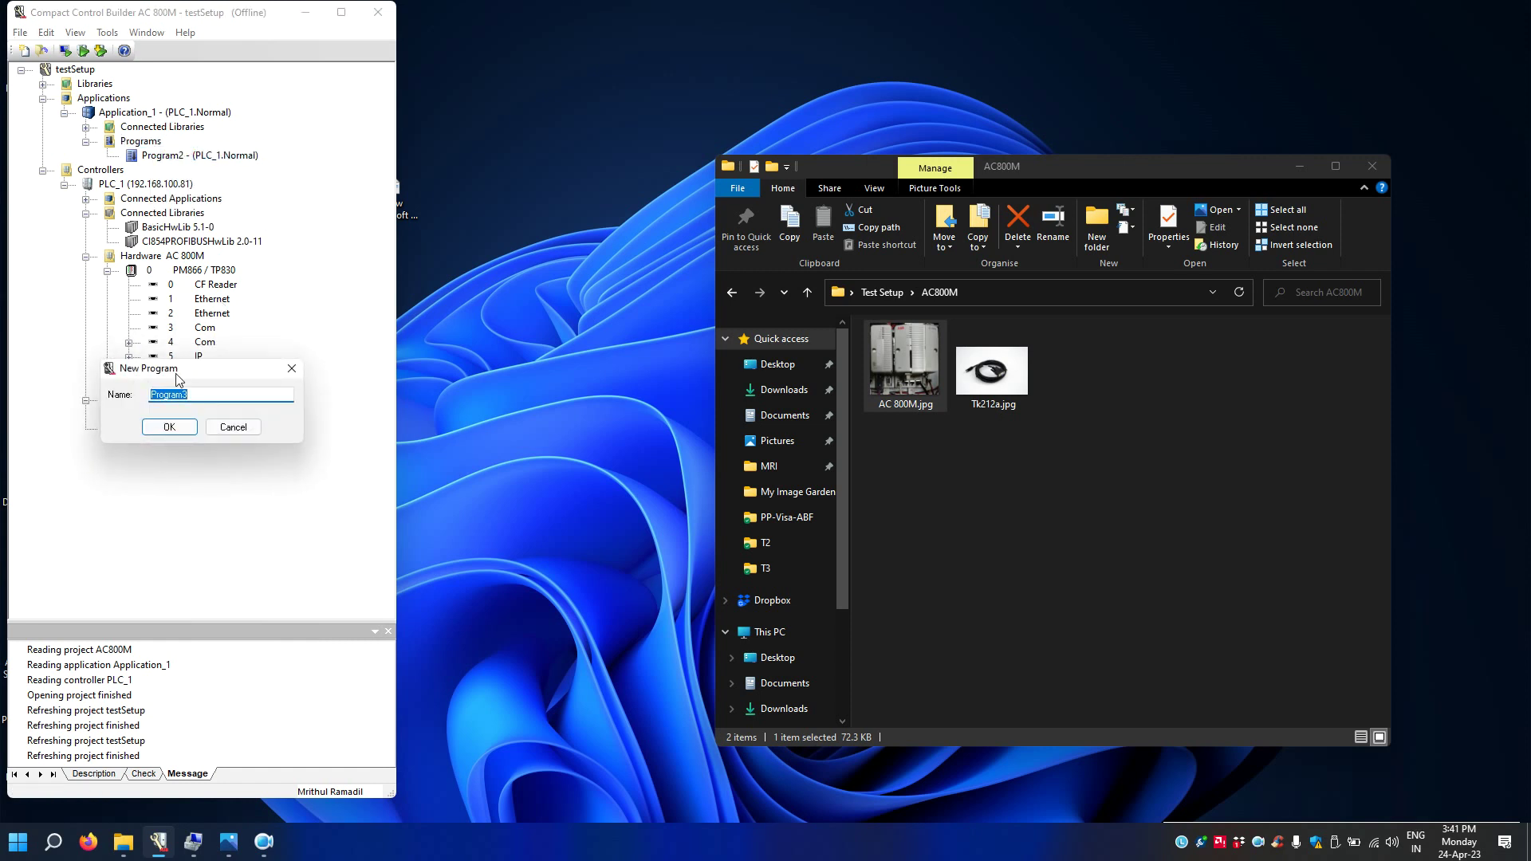
click(169, 427)
right_click(167, 166)
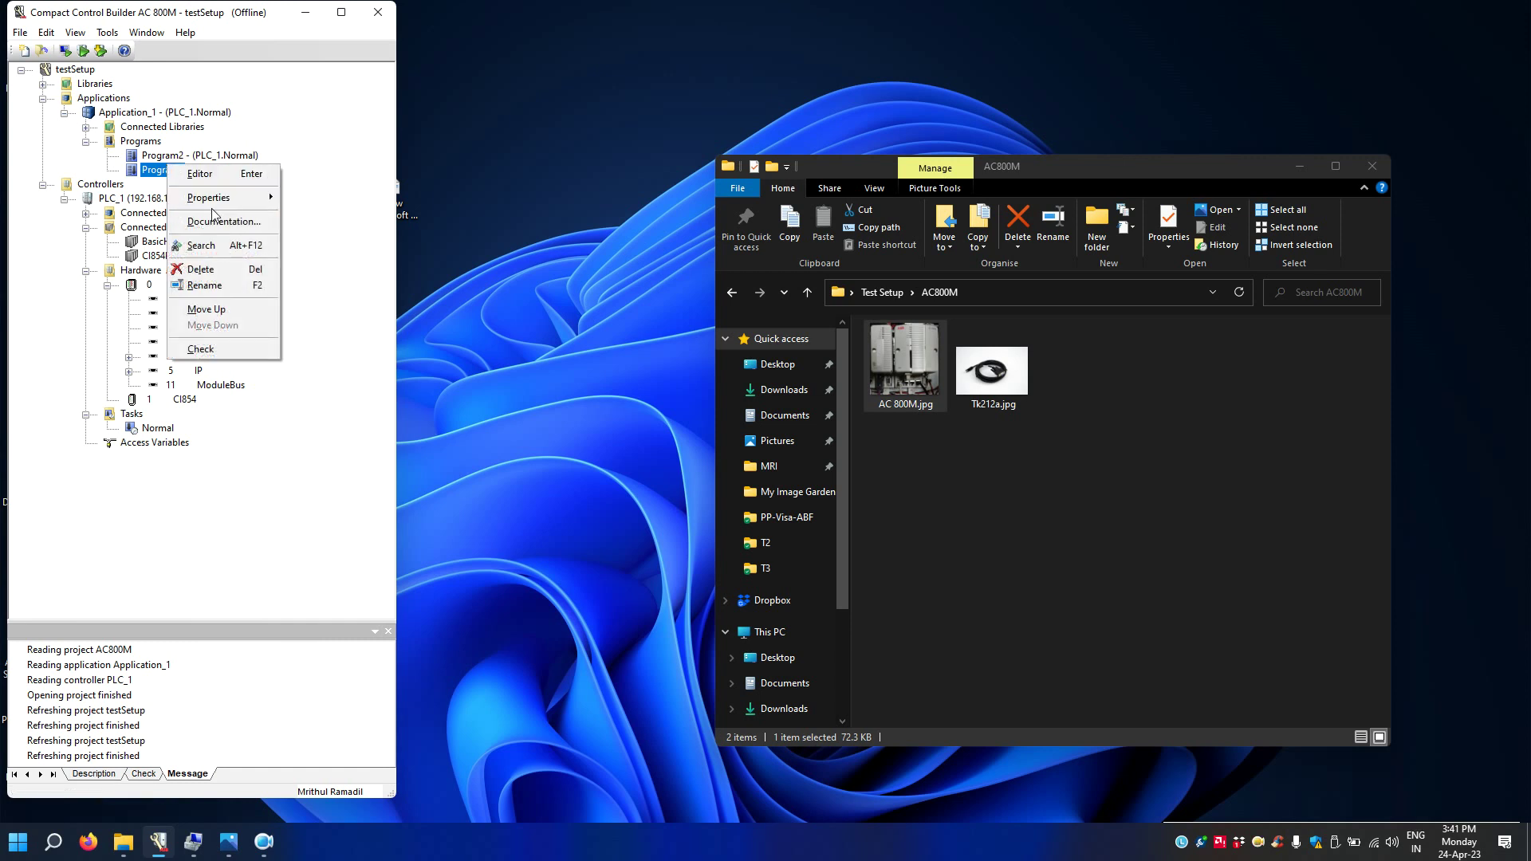
mouse_move(212, 197)
click(335, 198)
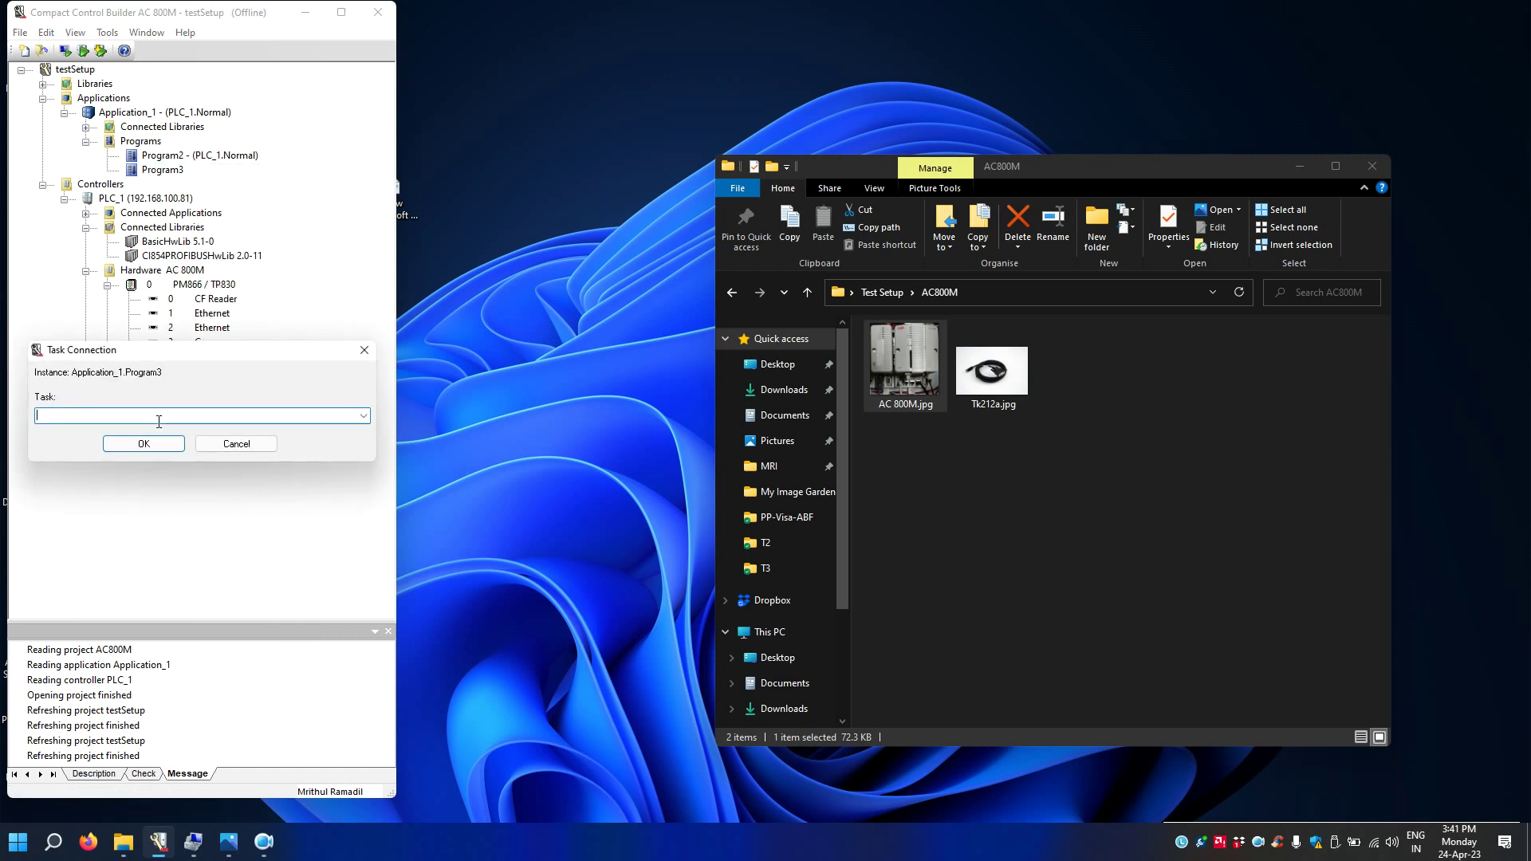
click(360, 418)
click(184, 431)
click(143, 444)
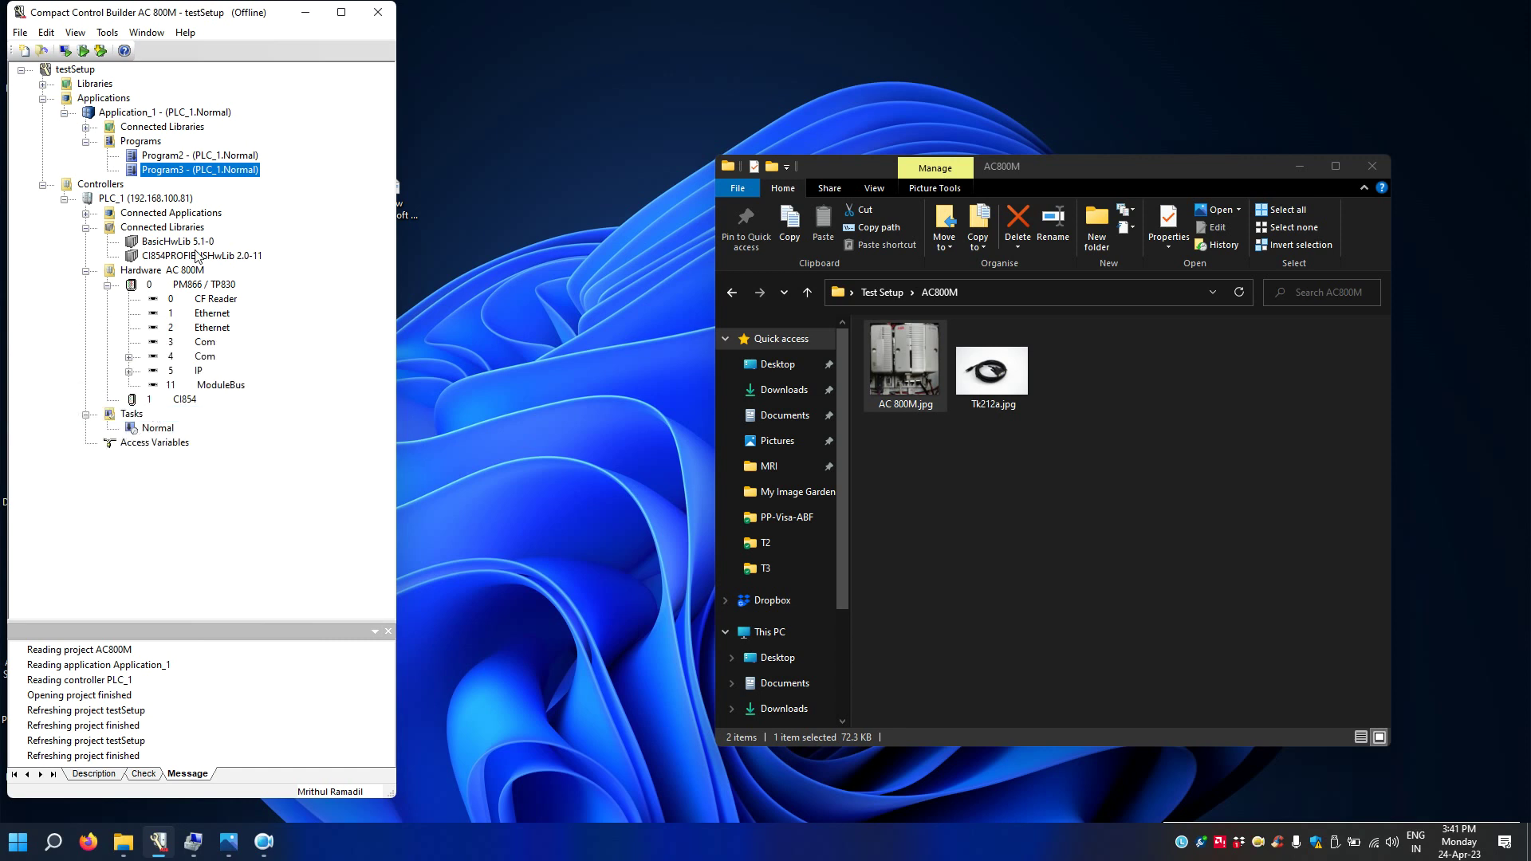
Step: Open Program2 in the editor and change its Code block's language to Function Block Diagram (FBD)
double_click(163, 156)
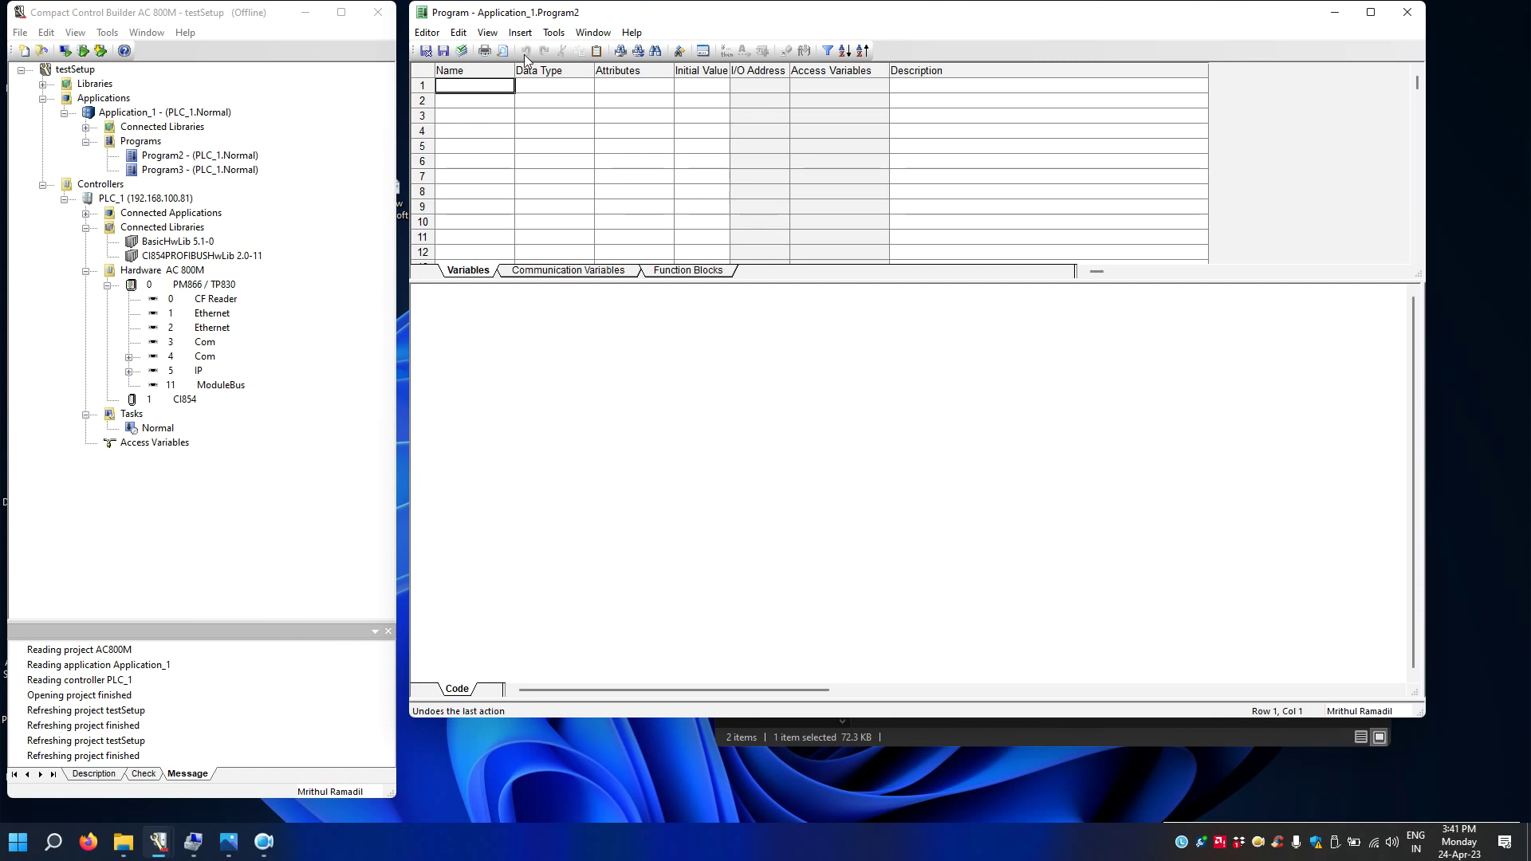
right_click(464, 694)
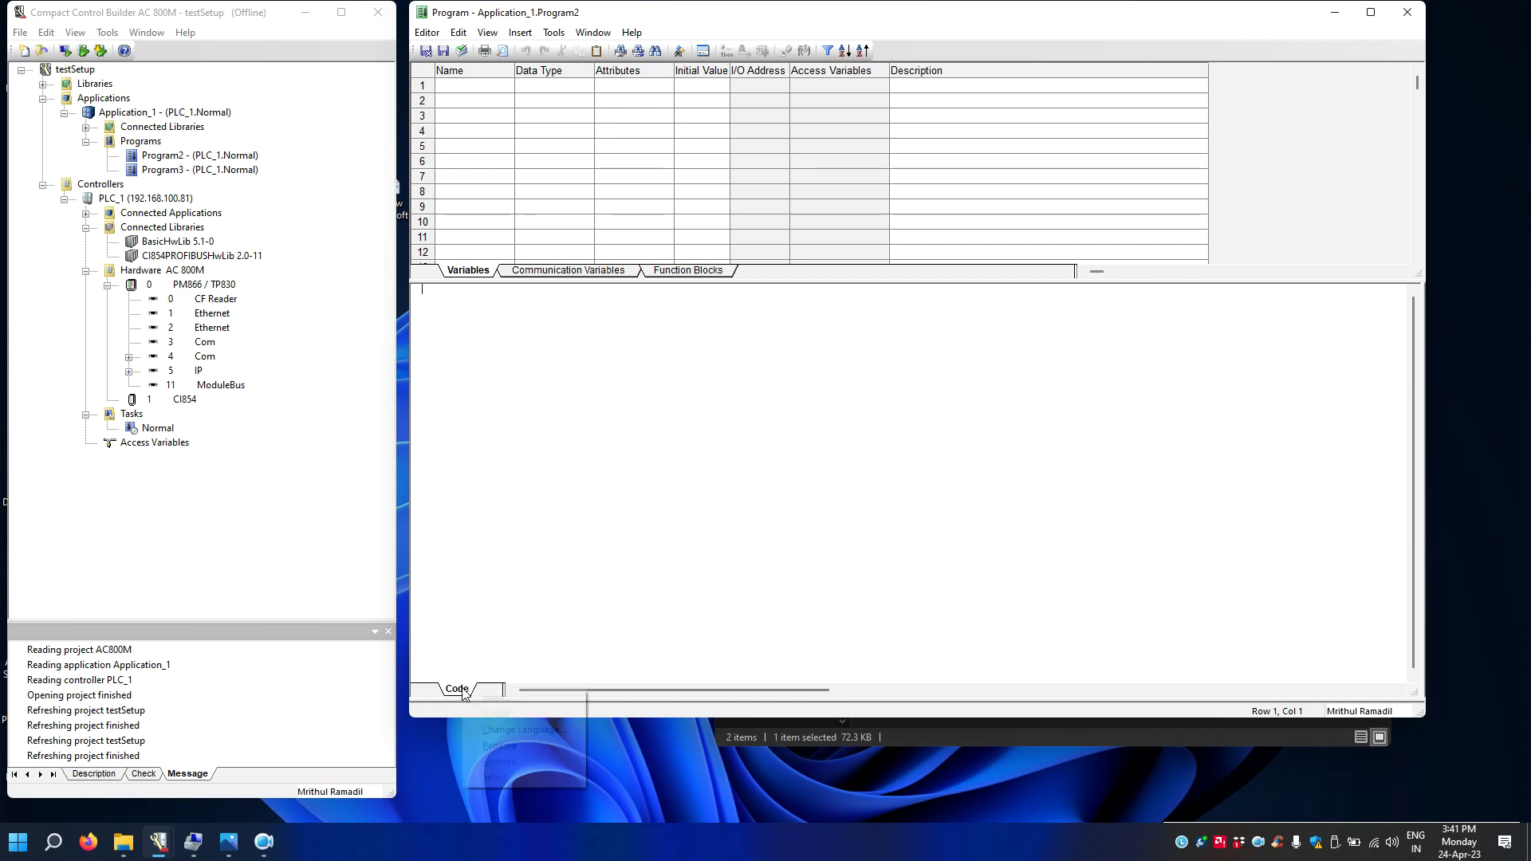
click(518, 729)
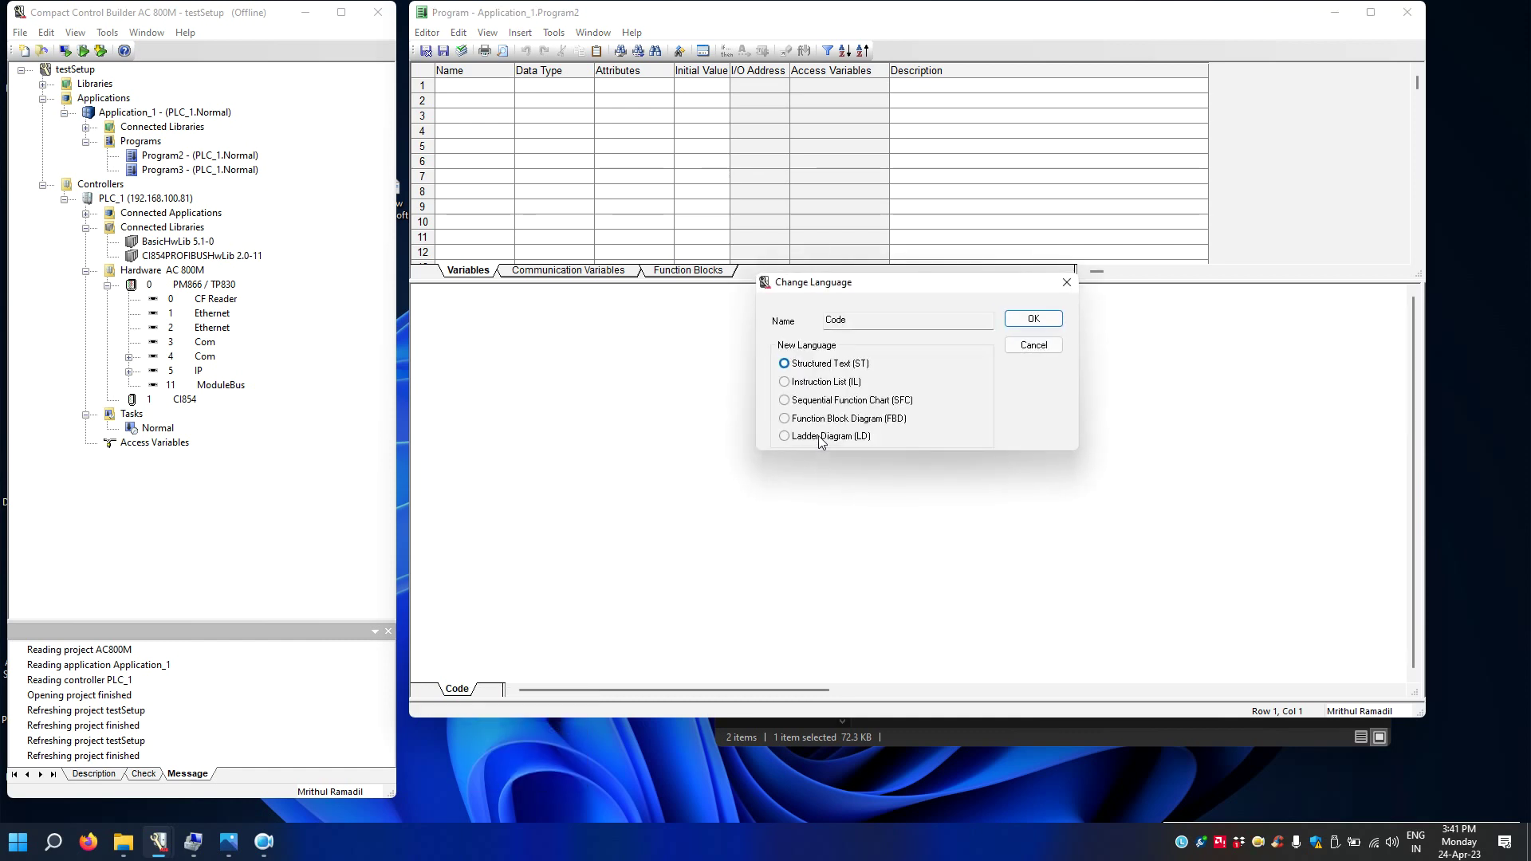
click(863, 420)
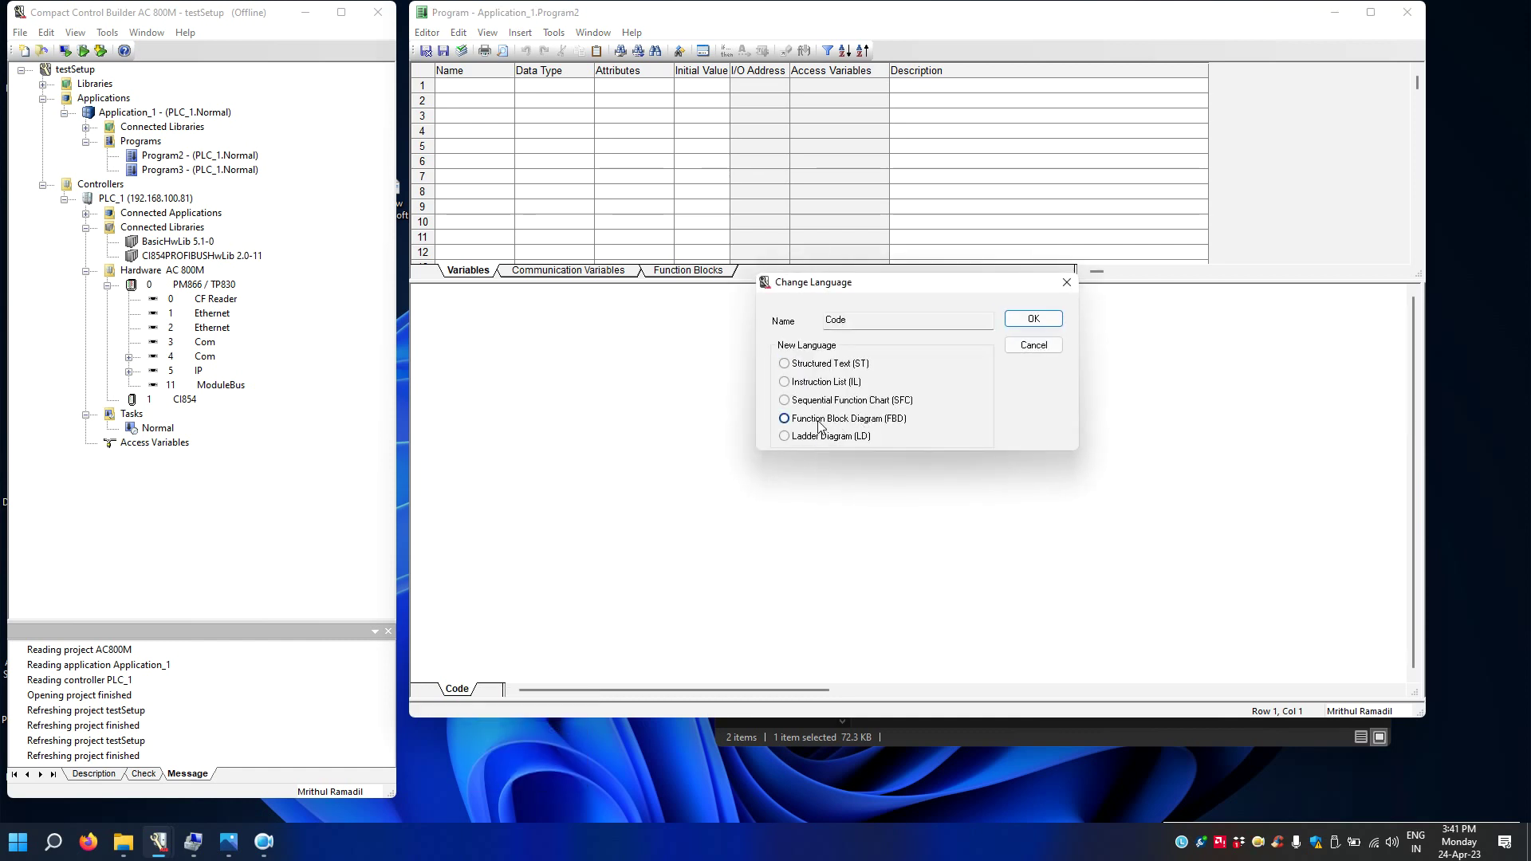
click(1045, 319)
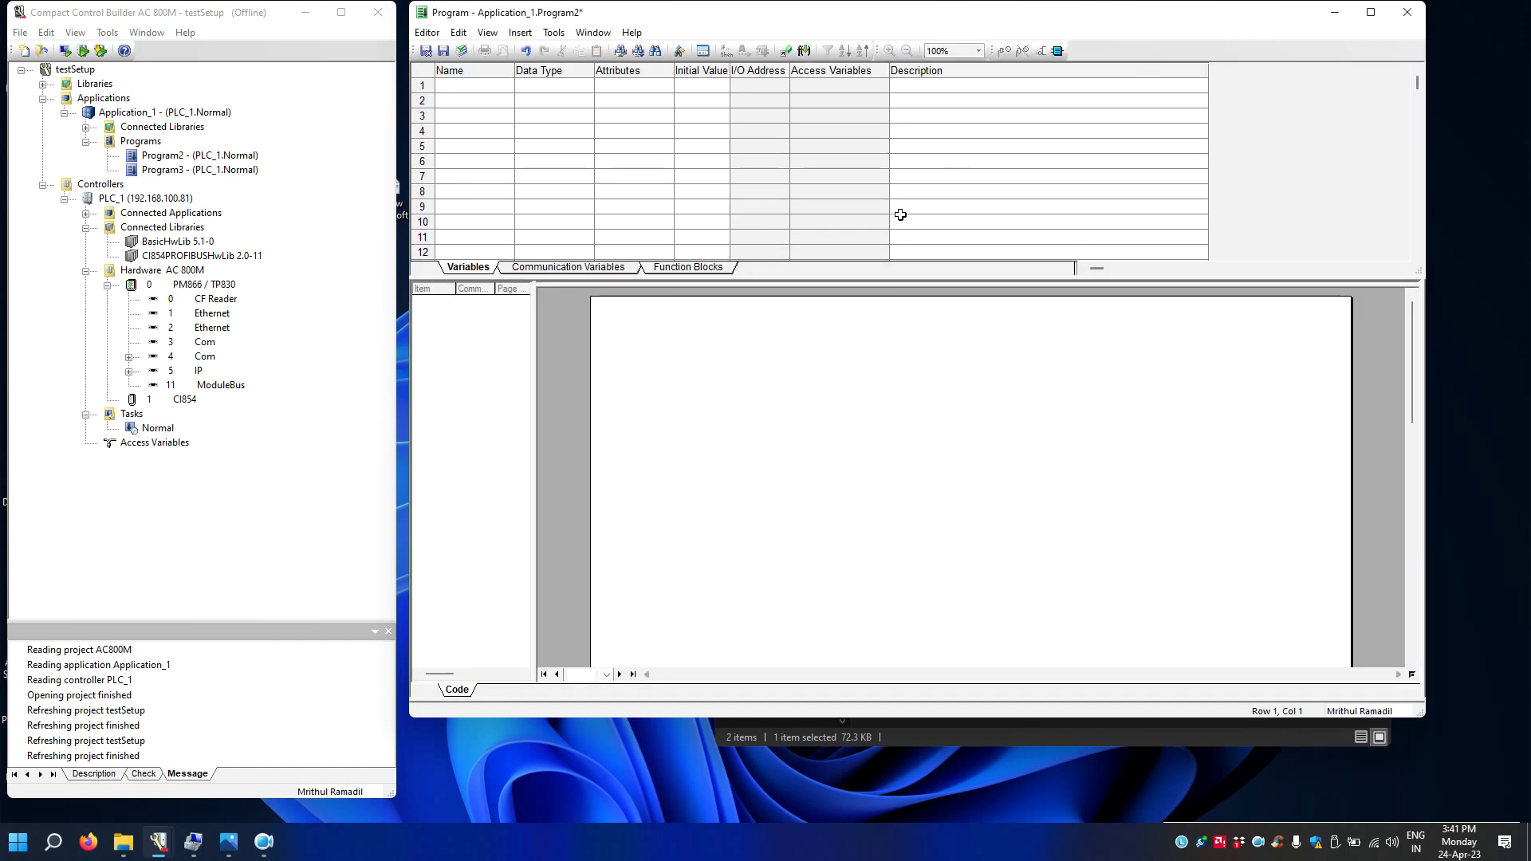
Step: Insert a two-input bool AND function in Program2's diagram and connect its first input to a new variable a
click(1057, 51)
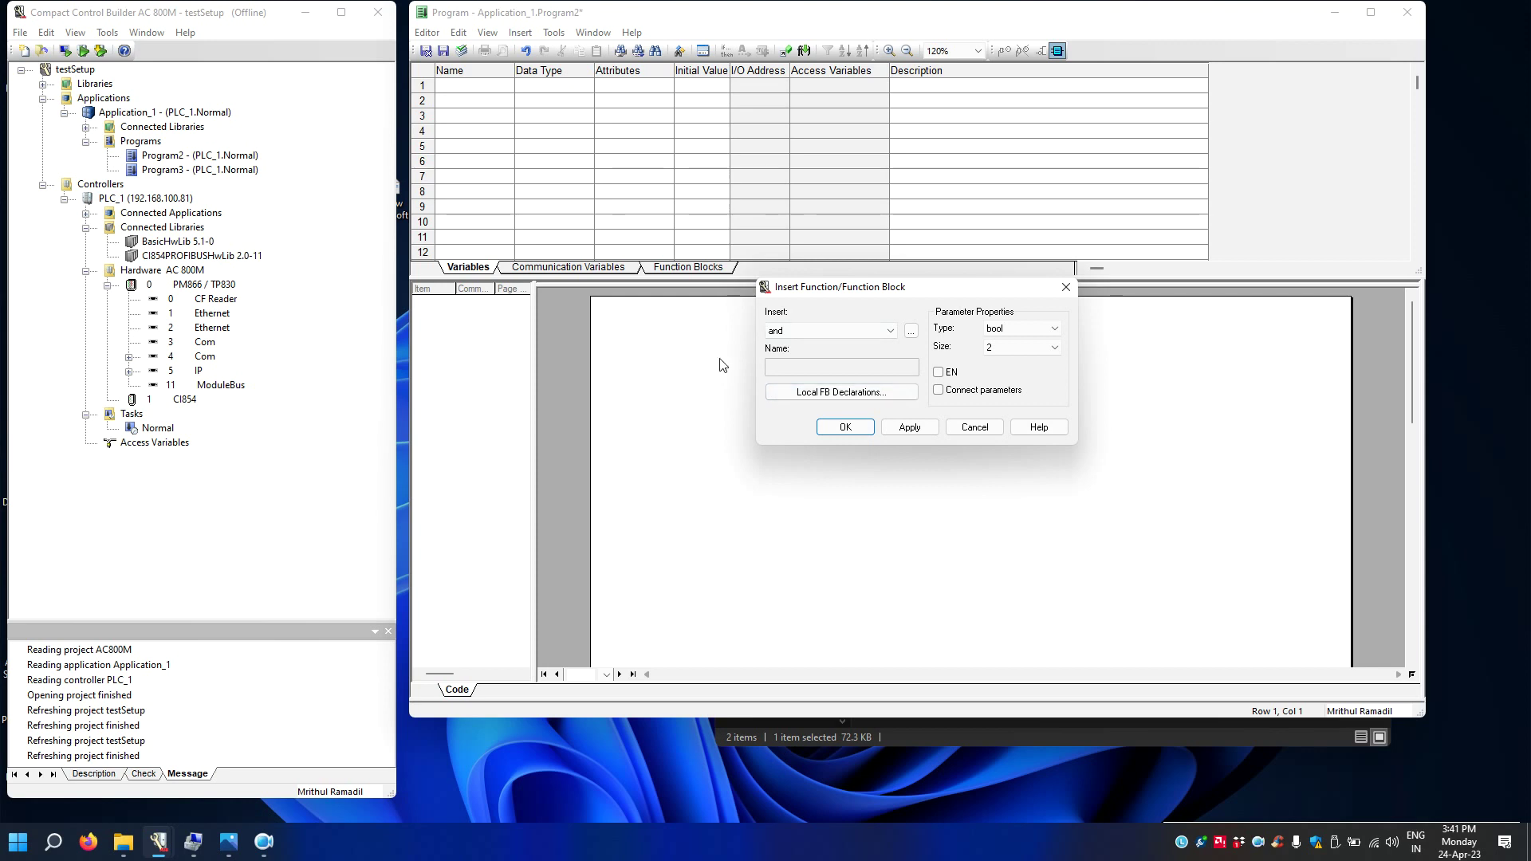
click(845, 427)
double_click(792, 381)
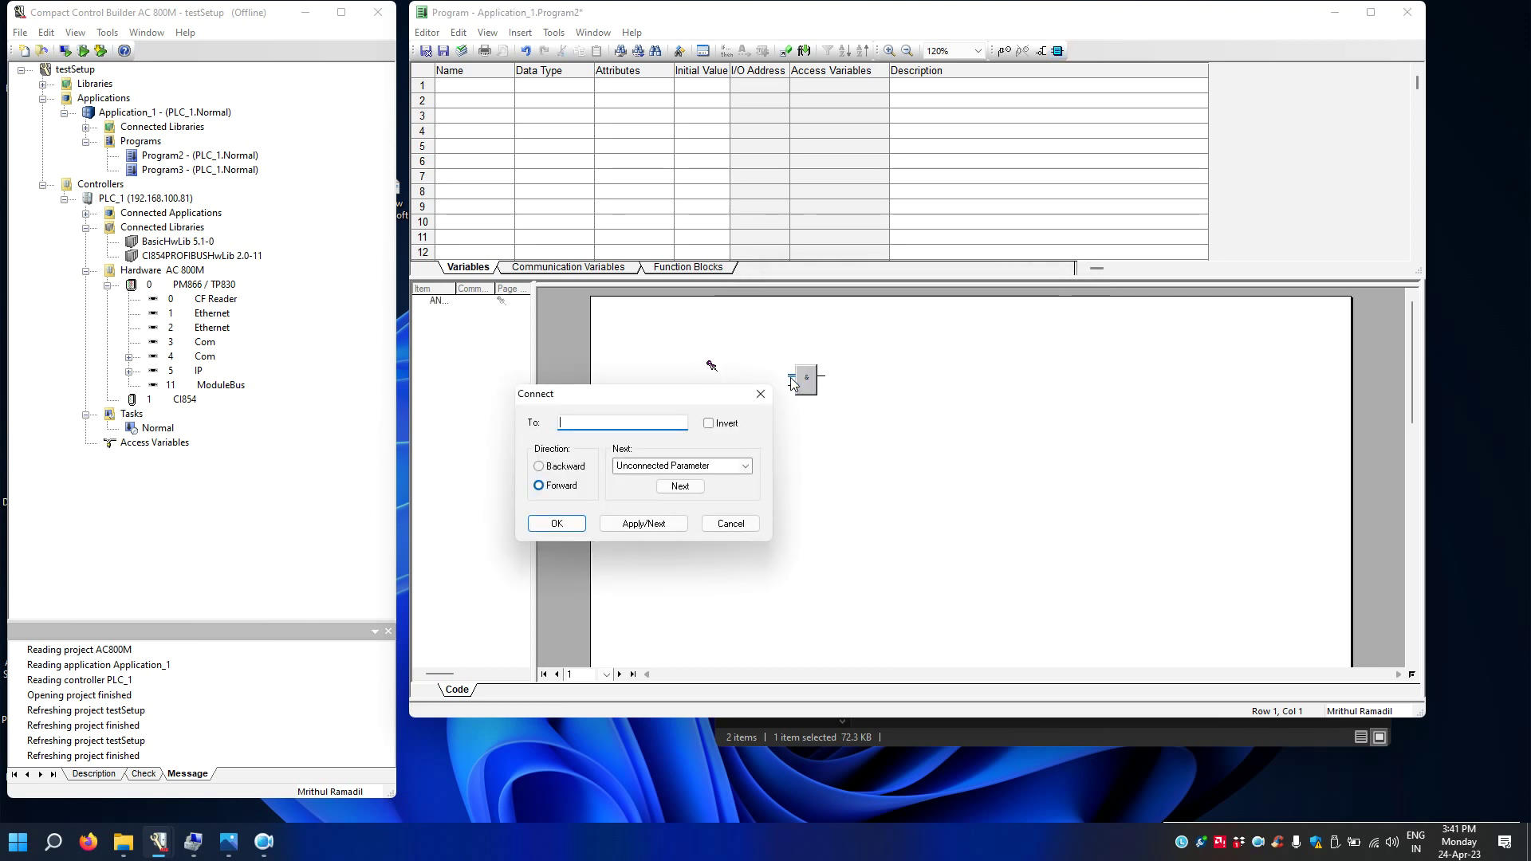
click(557, 523)
click(674, 589)
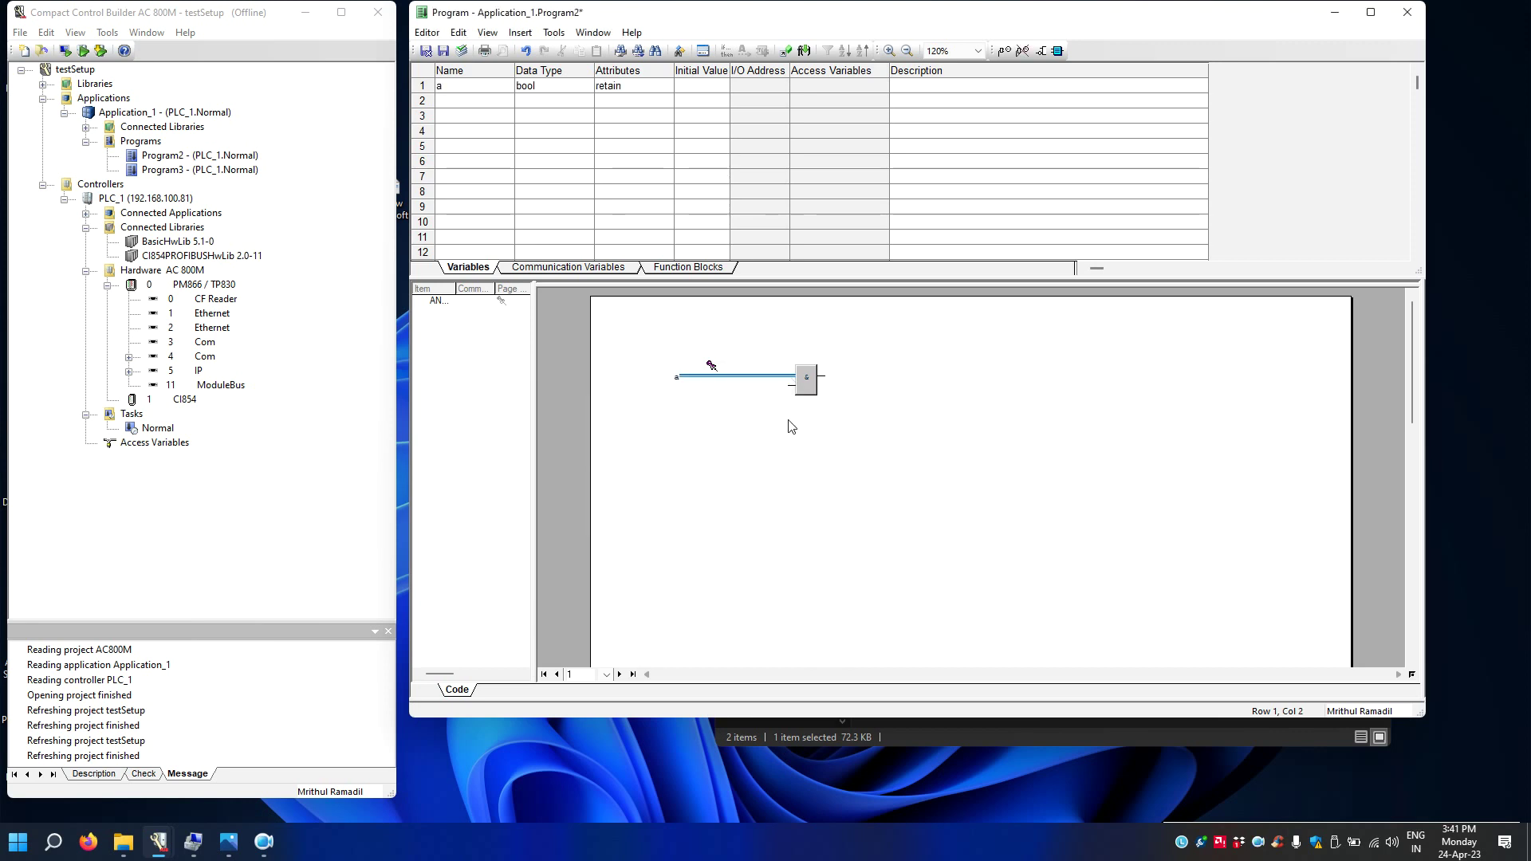
Step: Connect the AND block's second input to a new bool variable b
double_click(790, 386)
text(b)
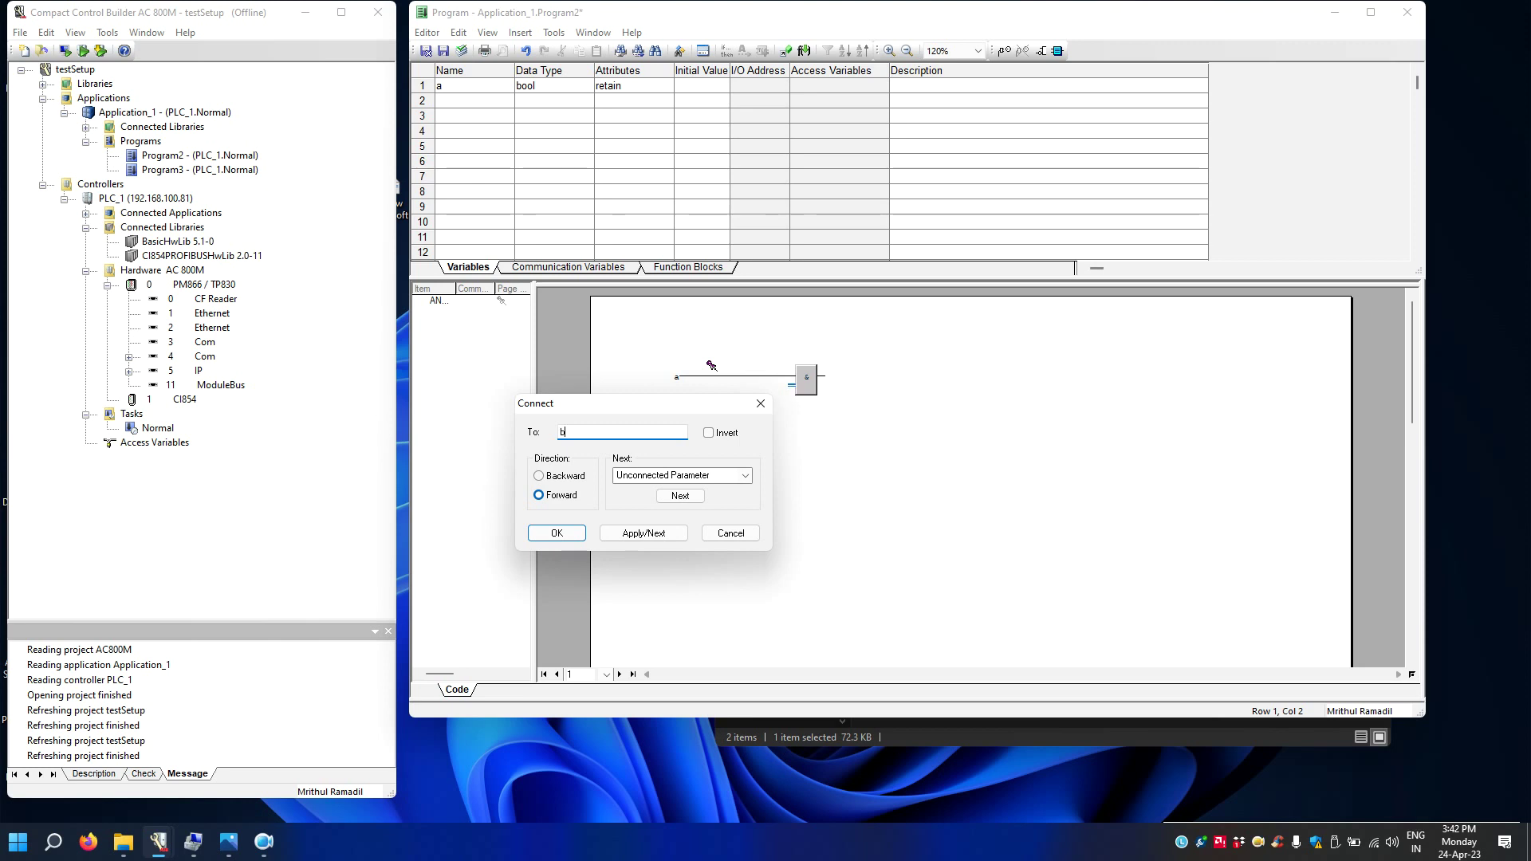
click(541, 537)
click(650, 598)
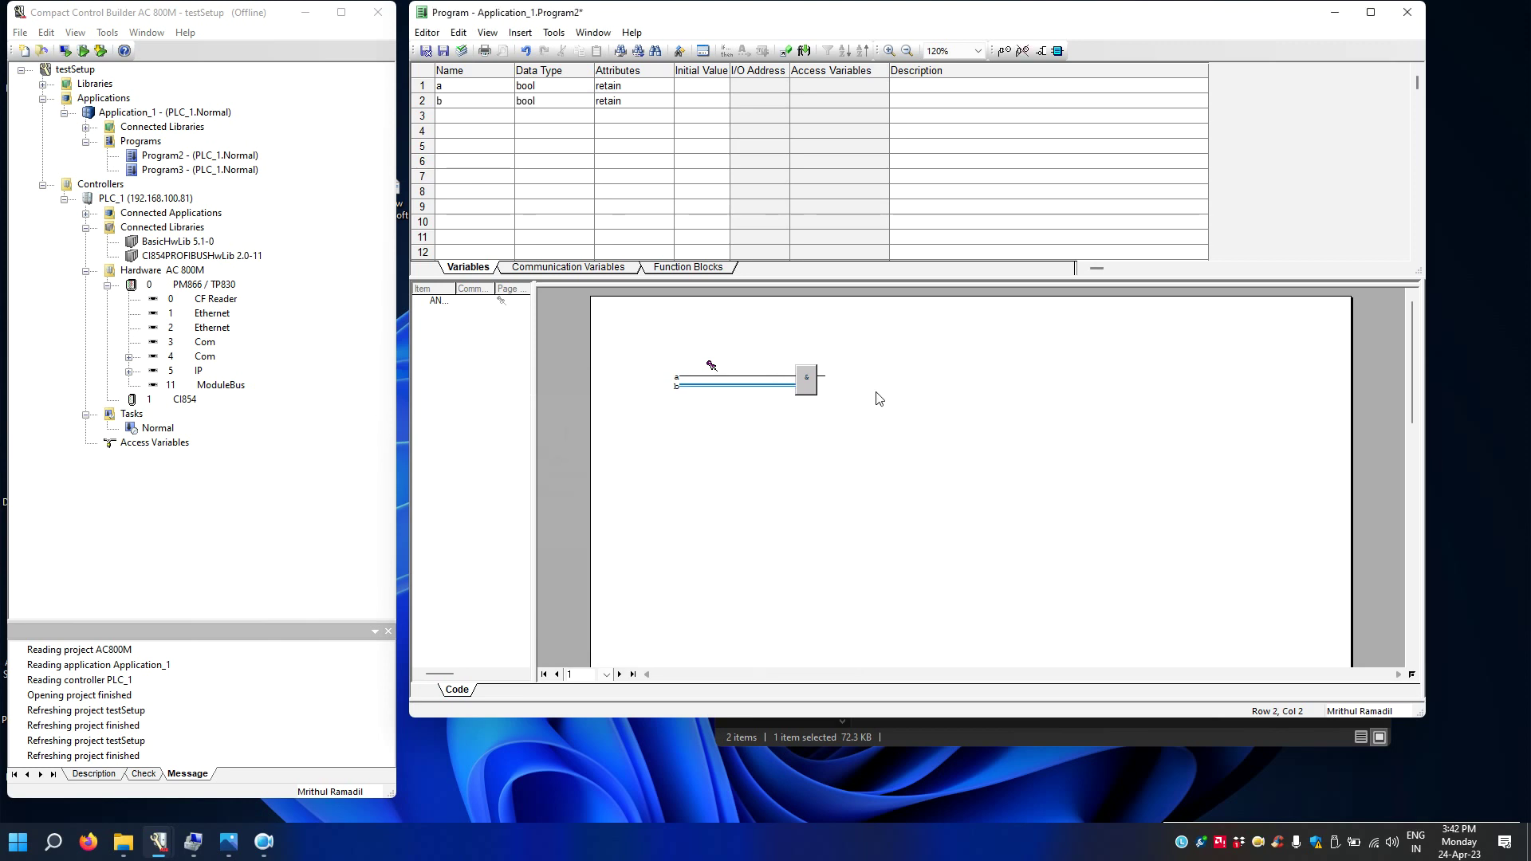
Step: Connect the AND block's output to a new variable c, and save and close Program2
double_click(826, 380)
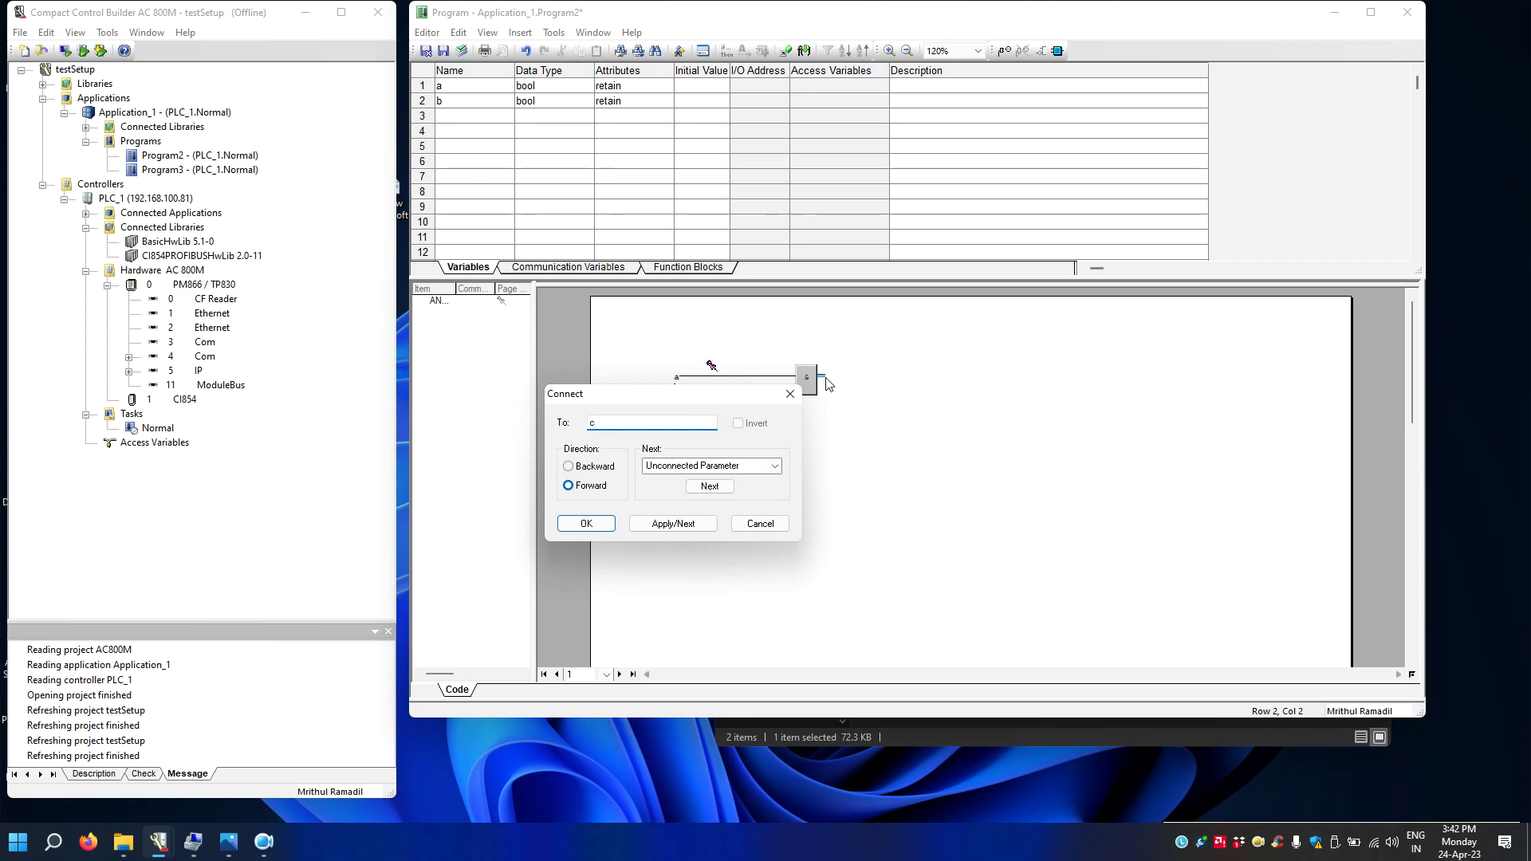
click(592, 522)
click(699, 594)
click(980, 473)
click(424, 54)
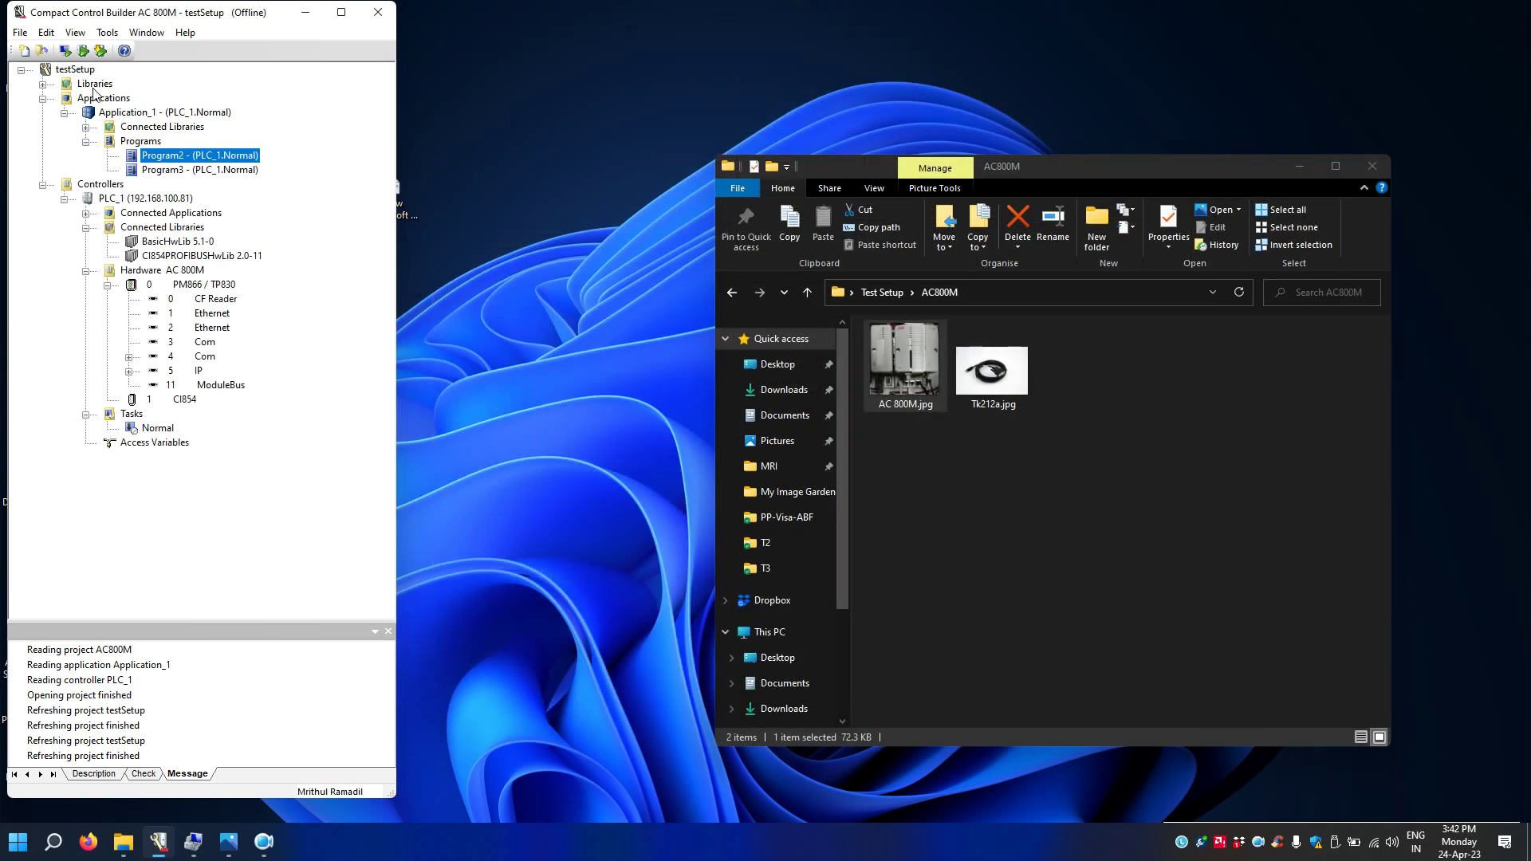
Step: Download the project to PLC_1 and go online, continuing past the warnings and compilation summary and accepting the task analysis
click(102, 50)
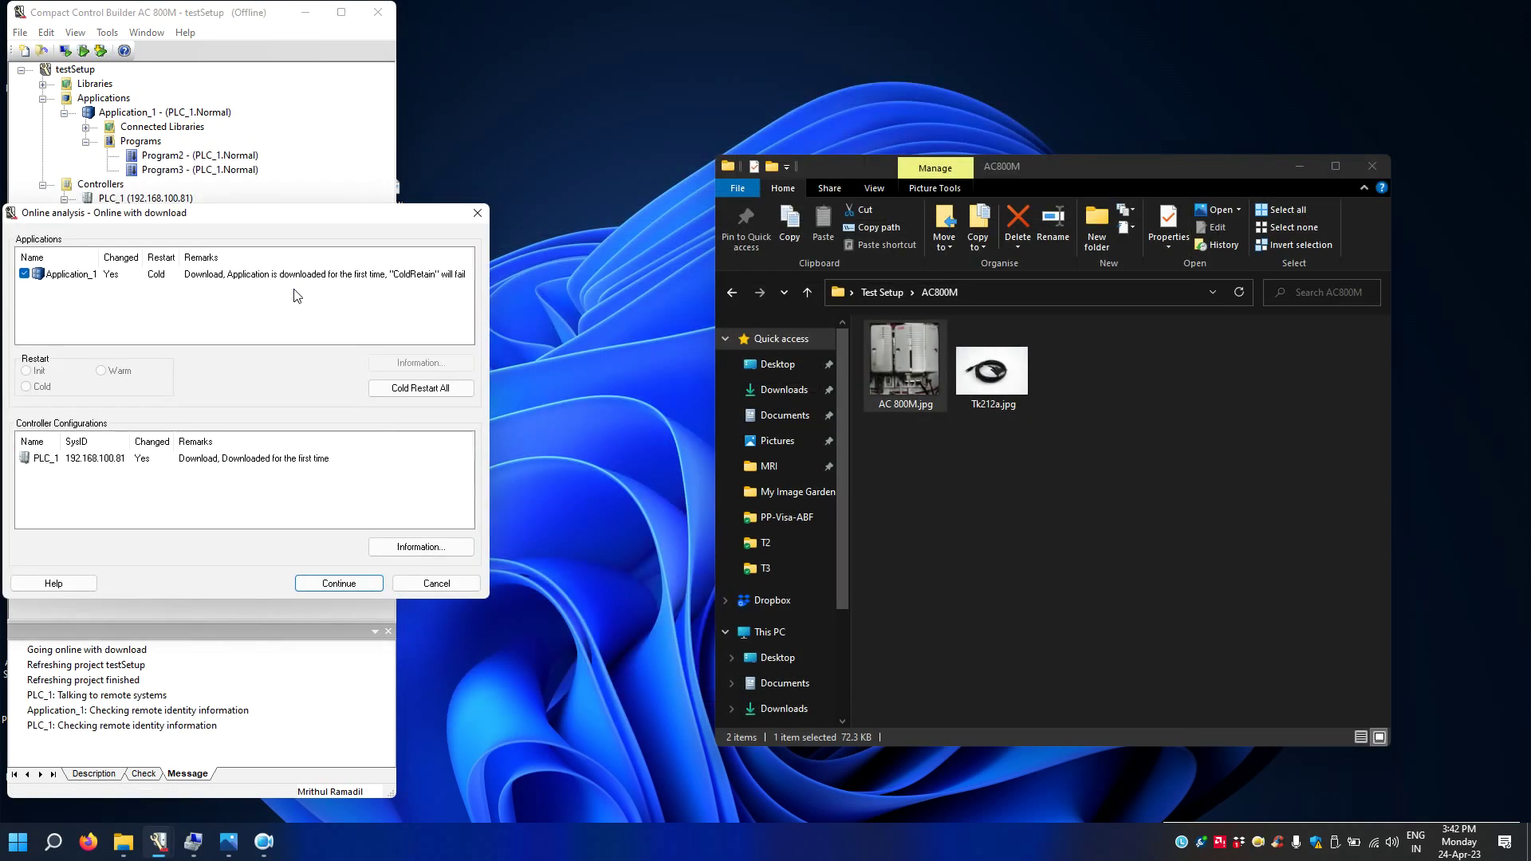
click(324, 586)
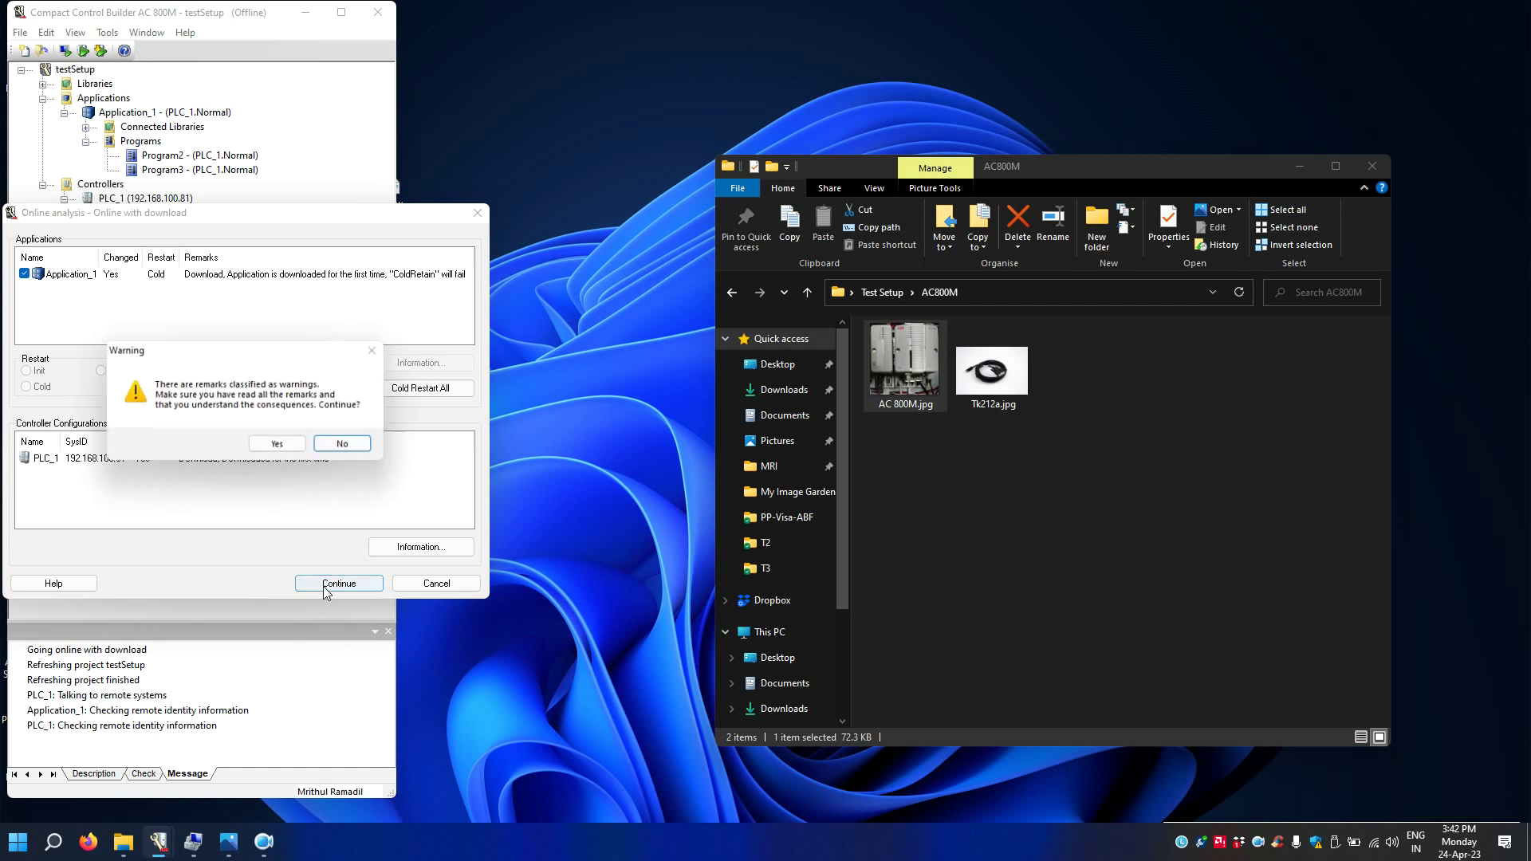
click(263, 444)
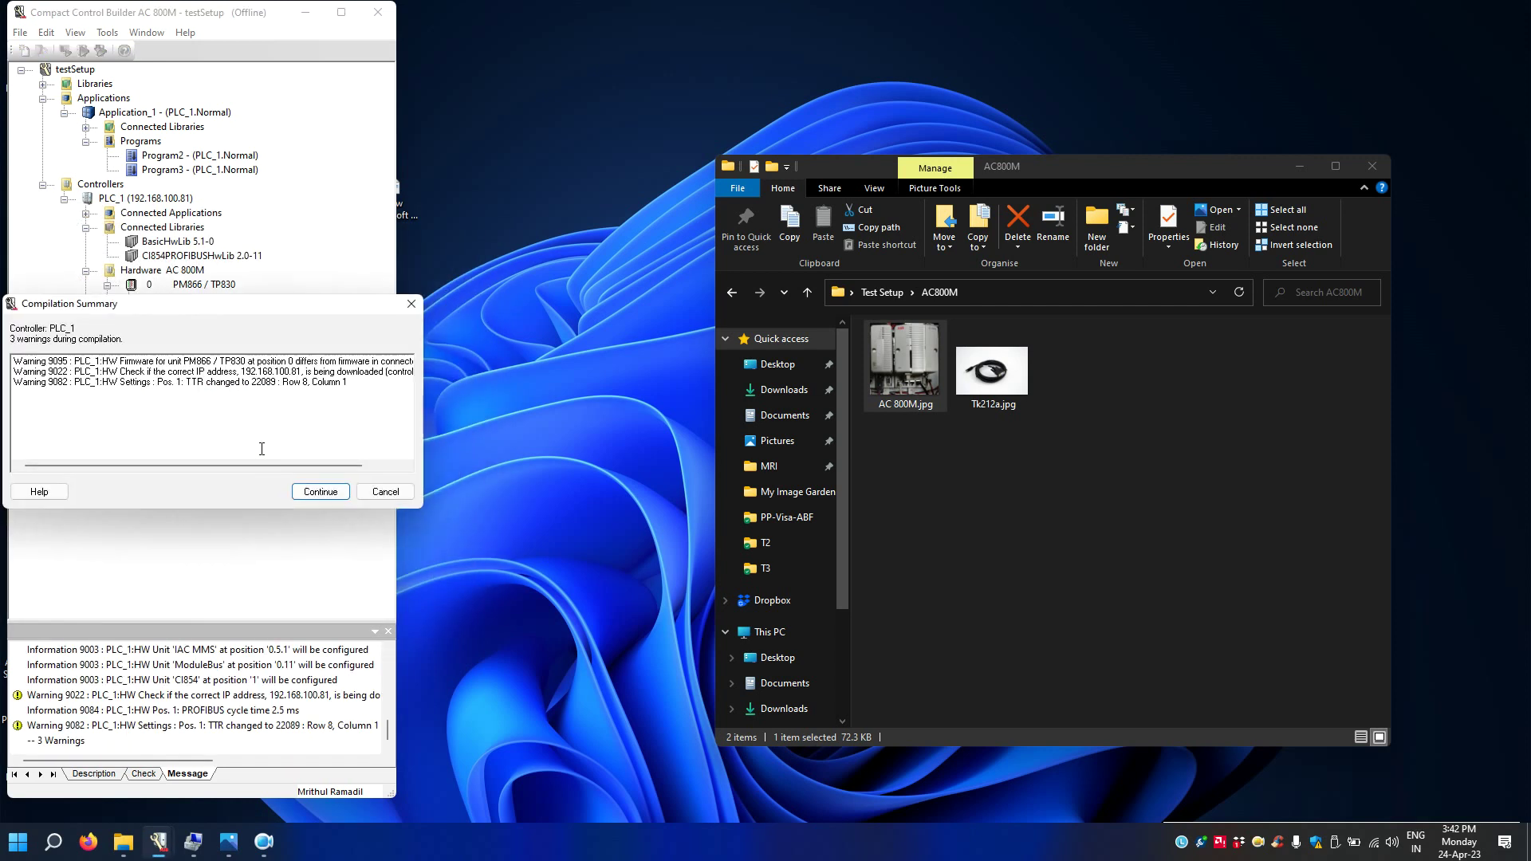
click(308, 494)
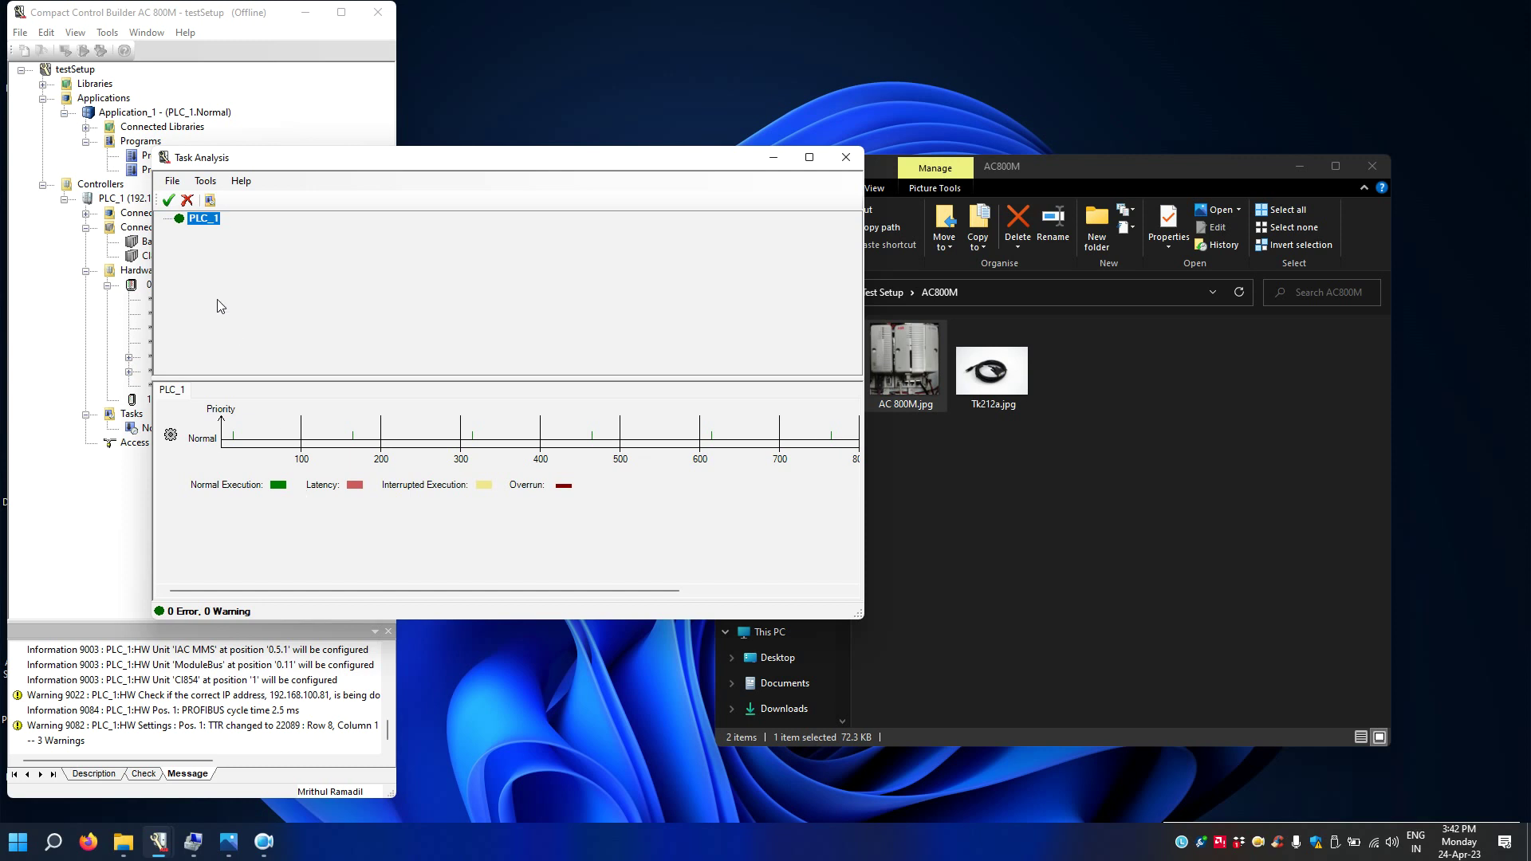
click(168, 200)
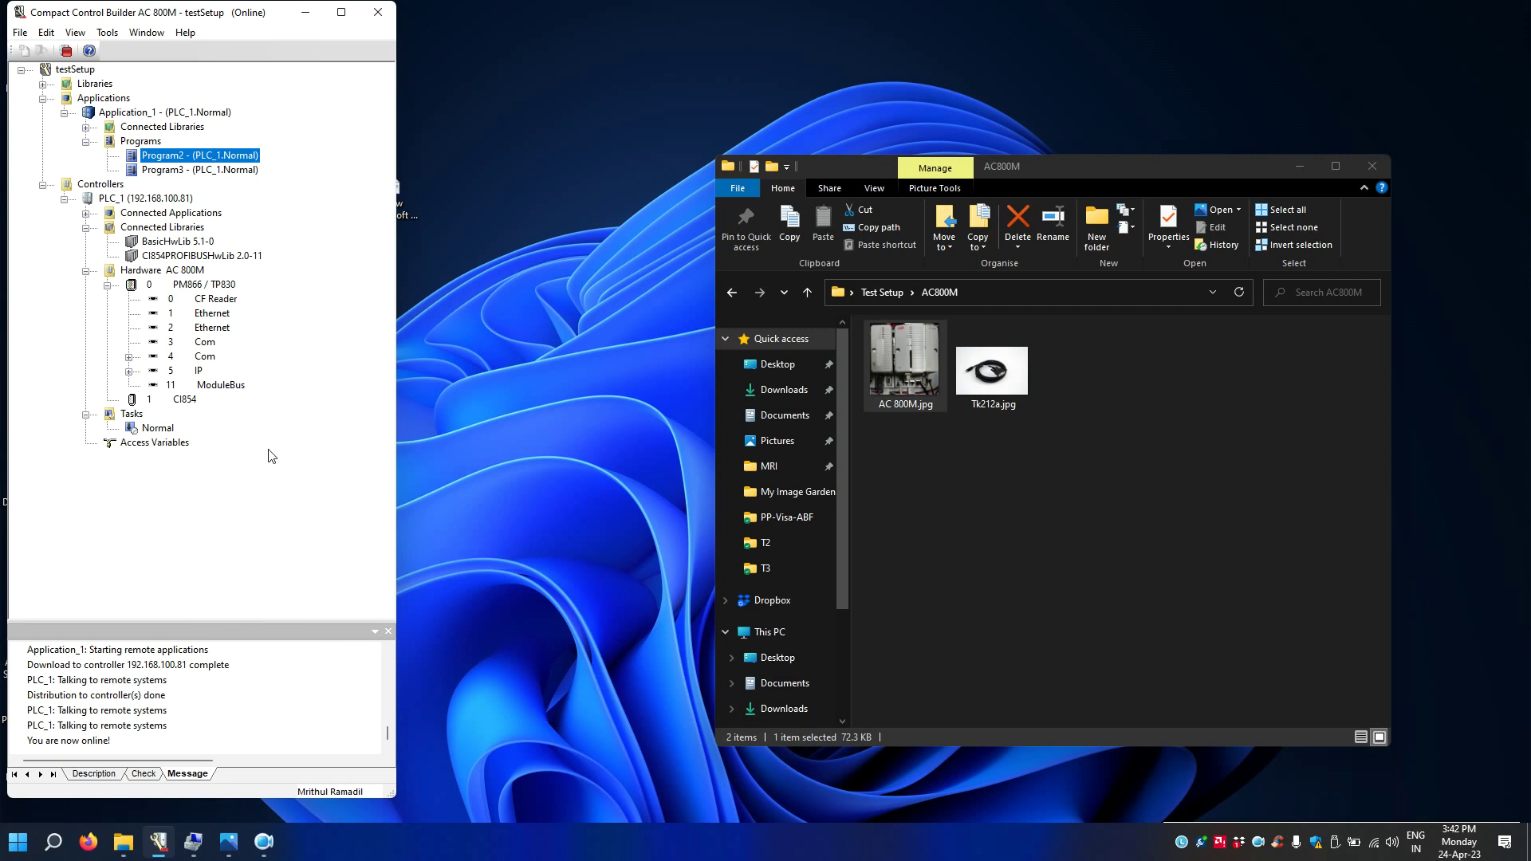
Step: Open Program2 online, set variables a and b to true in the diagram to test the AND block, and close the editor
double_click(184, 155)
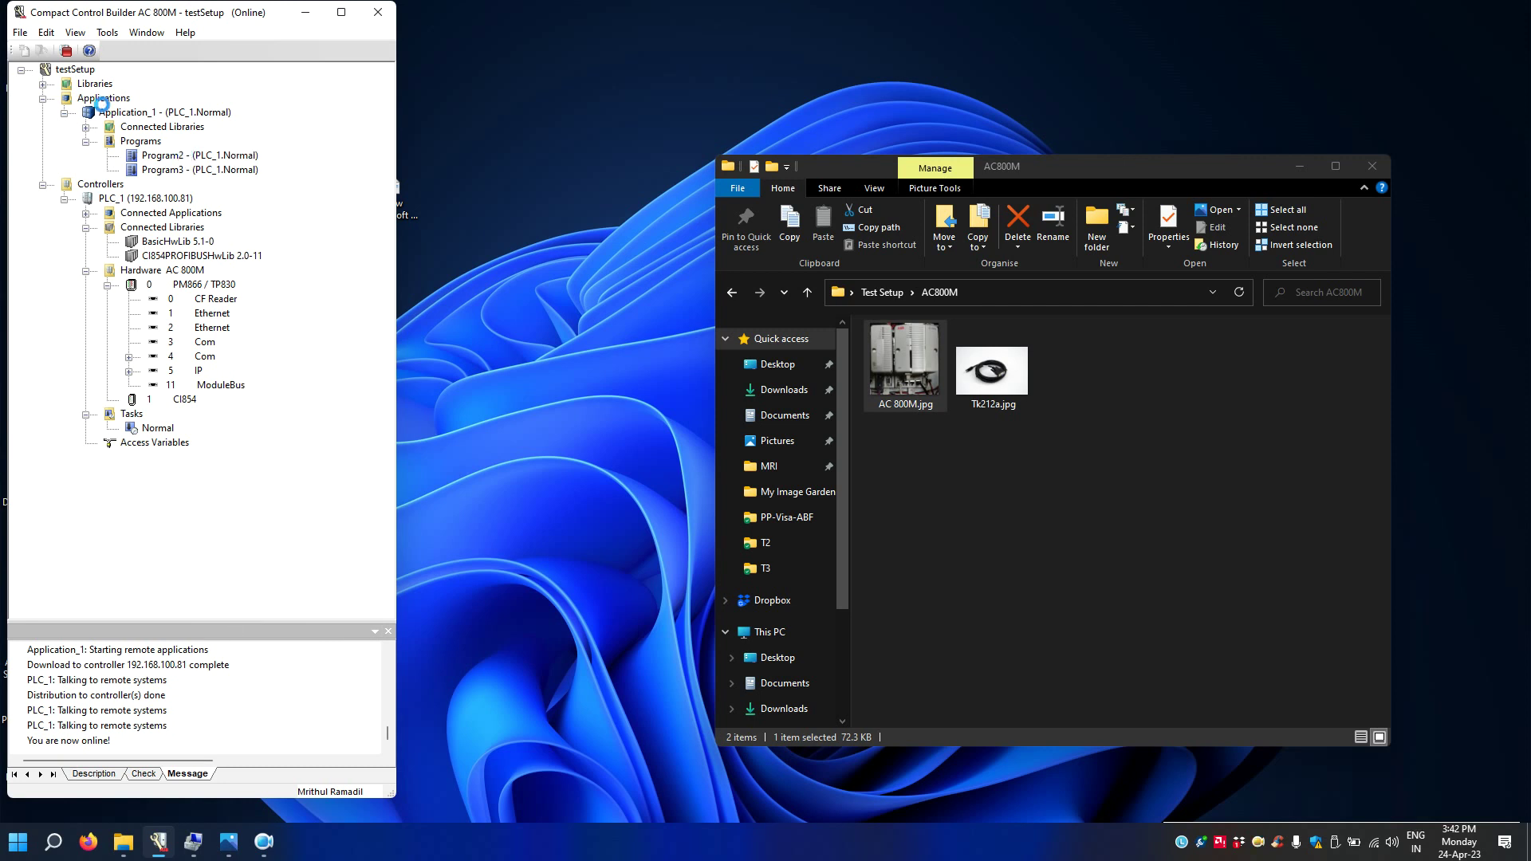
click(1407, 12)
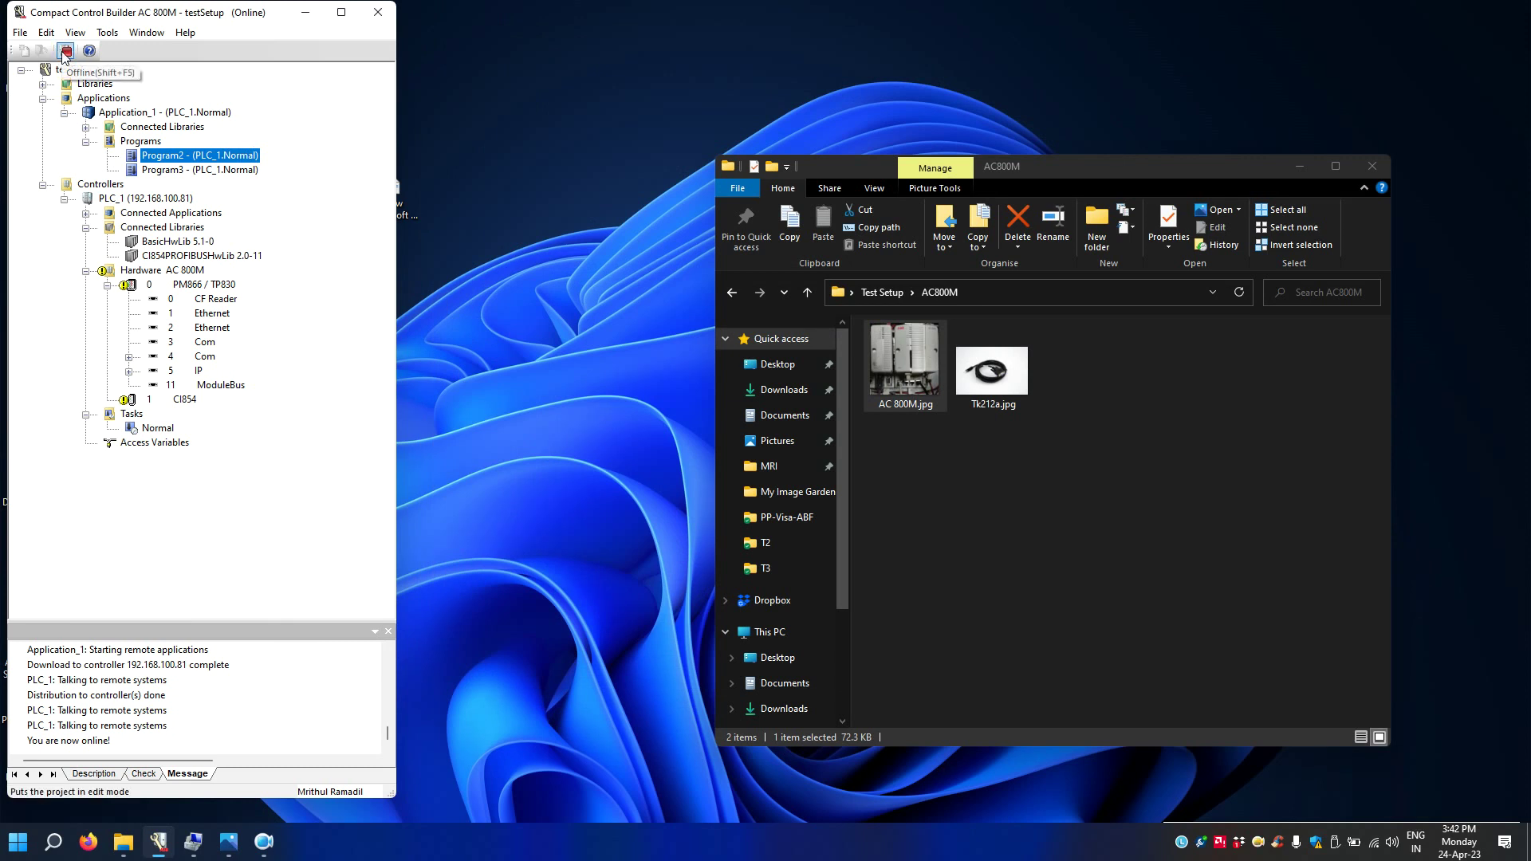
double_click(215, 157)
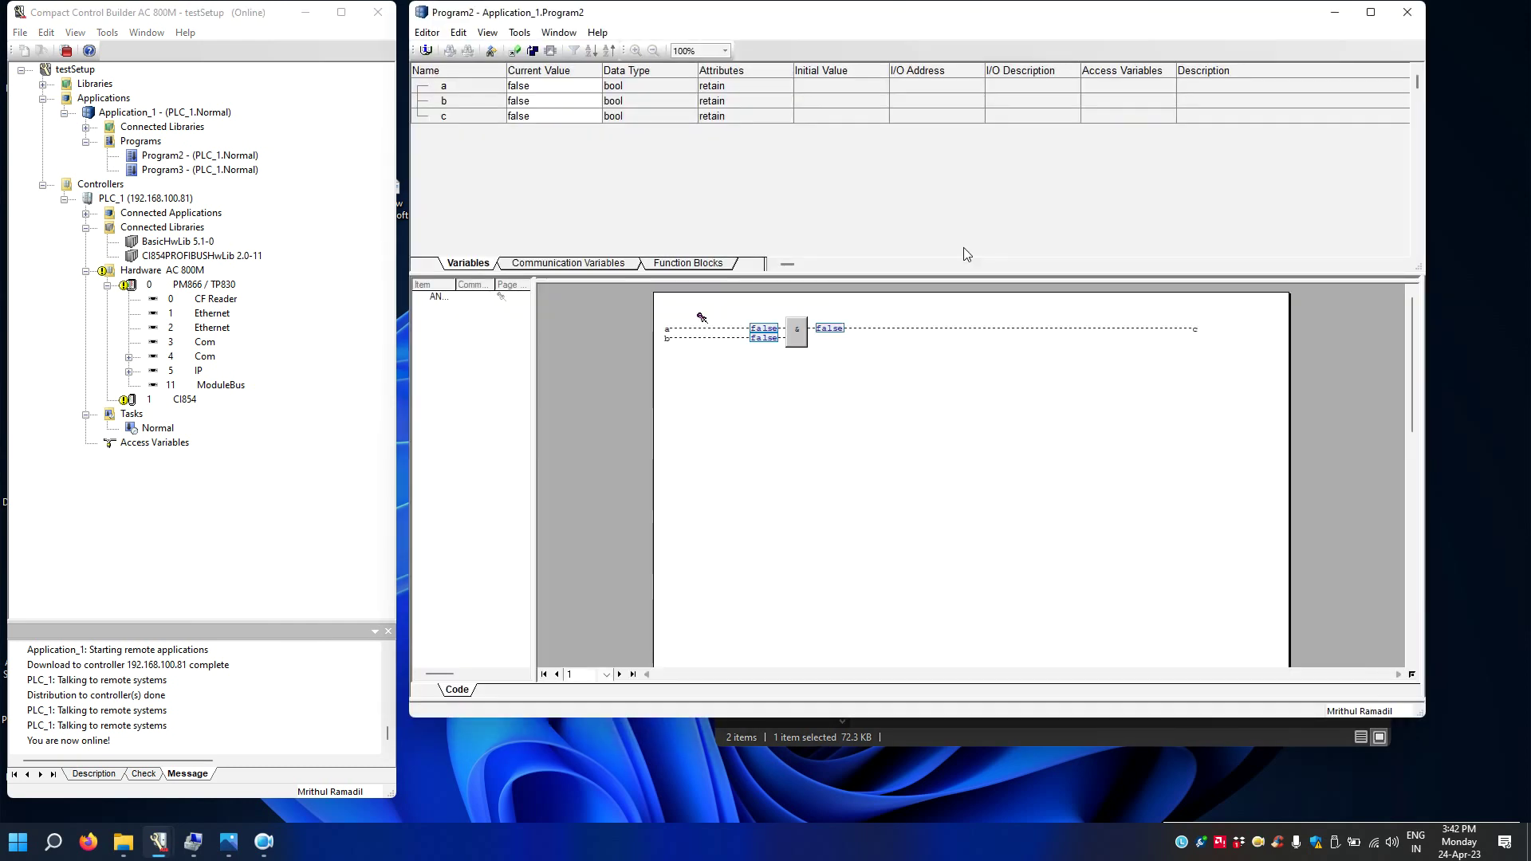
right_click(764, 329)
click(789, 362)
right_click(759, 338)
click(789, 371)
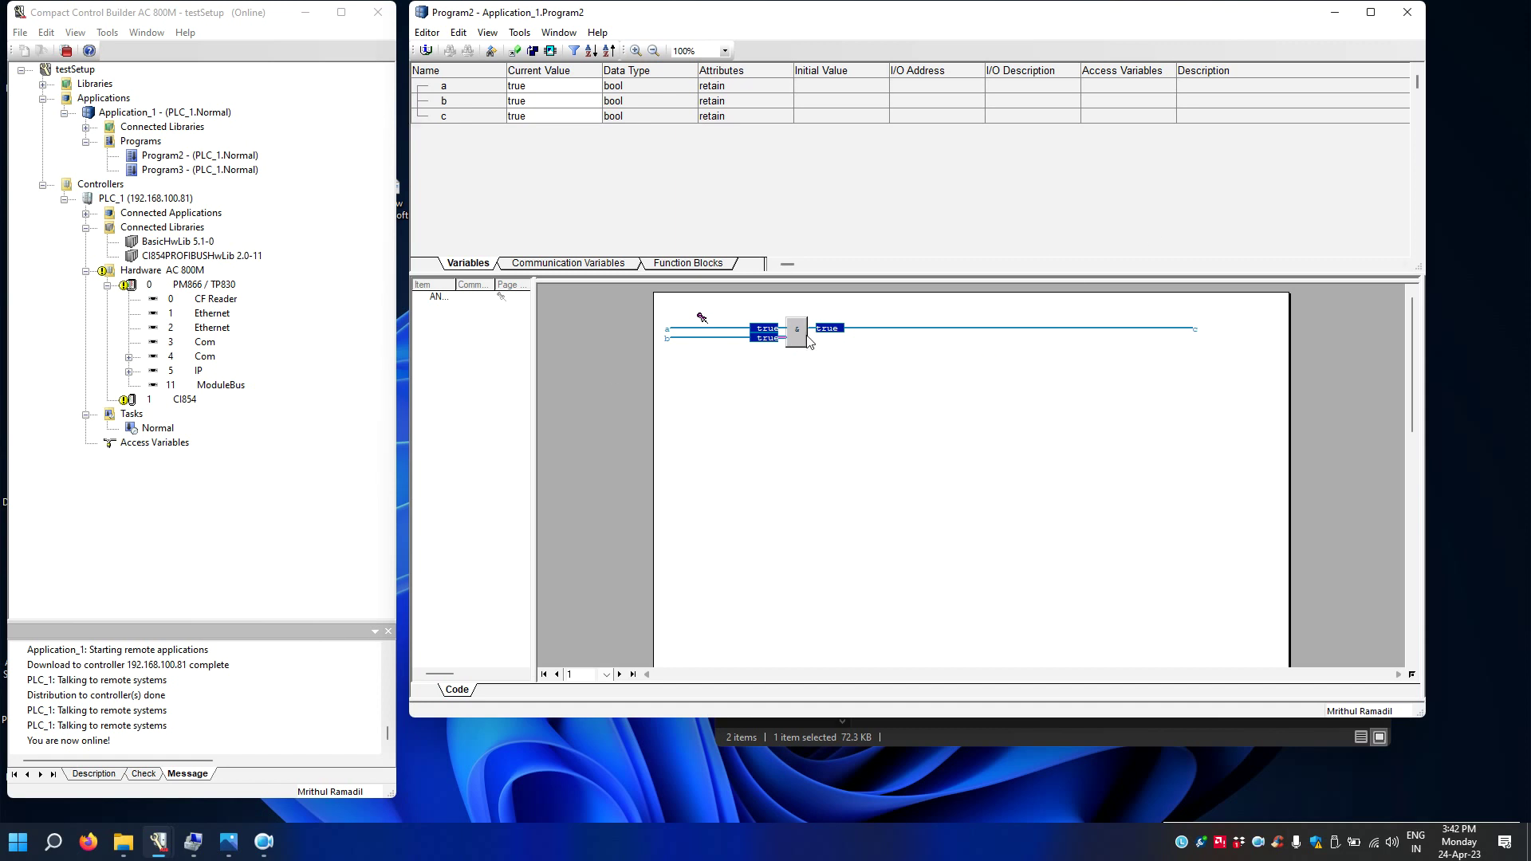
click(1407, 12)
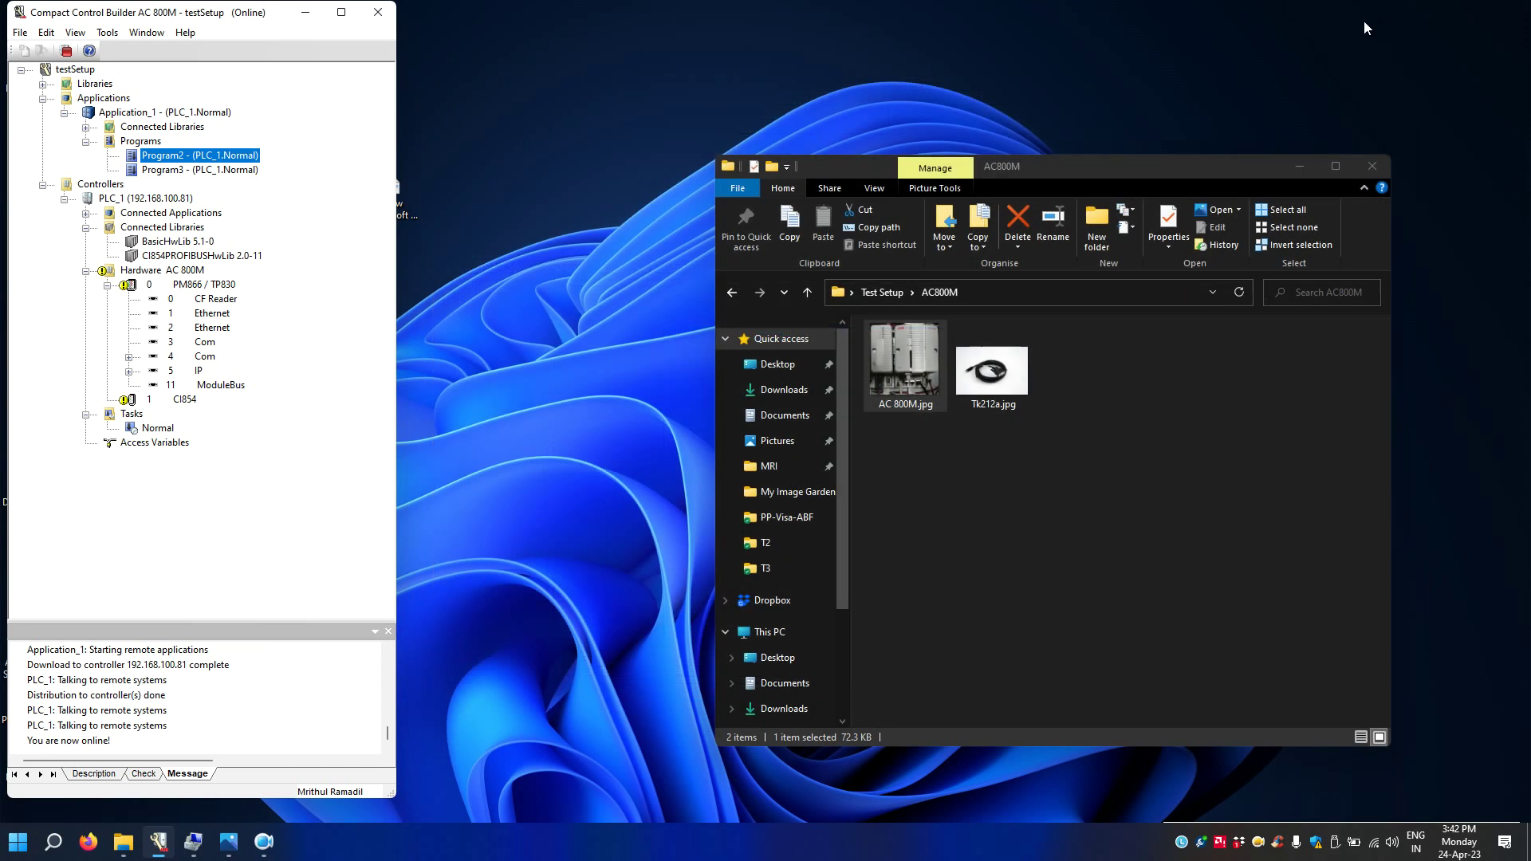
Step: Take the project offline and go online with the controller again without a download, continuing past the compilation summary
click(67, 53)
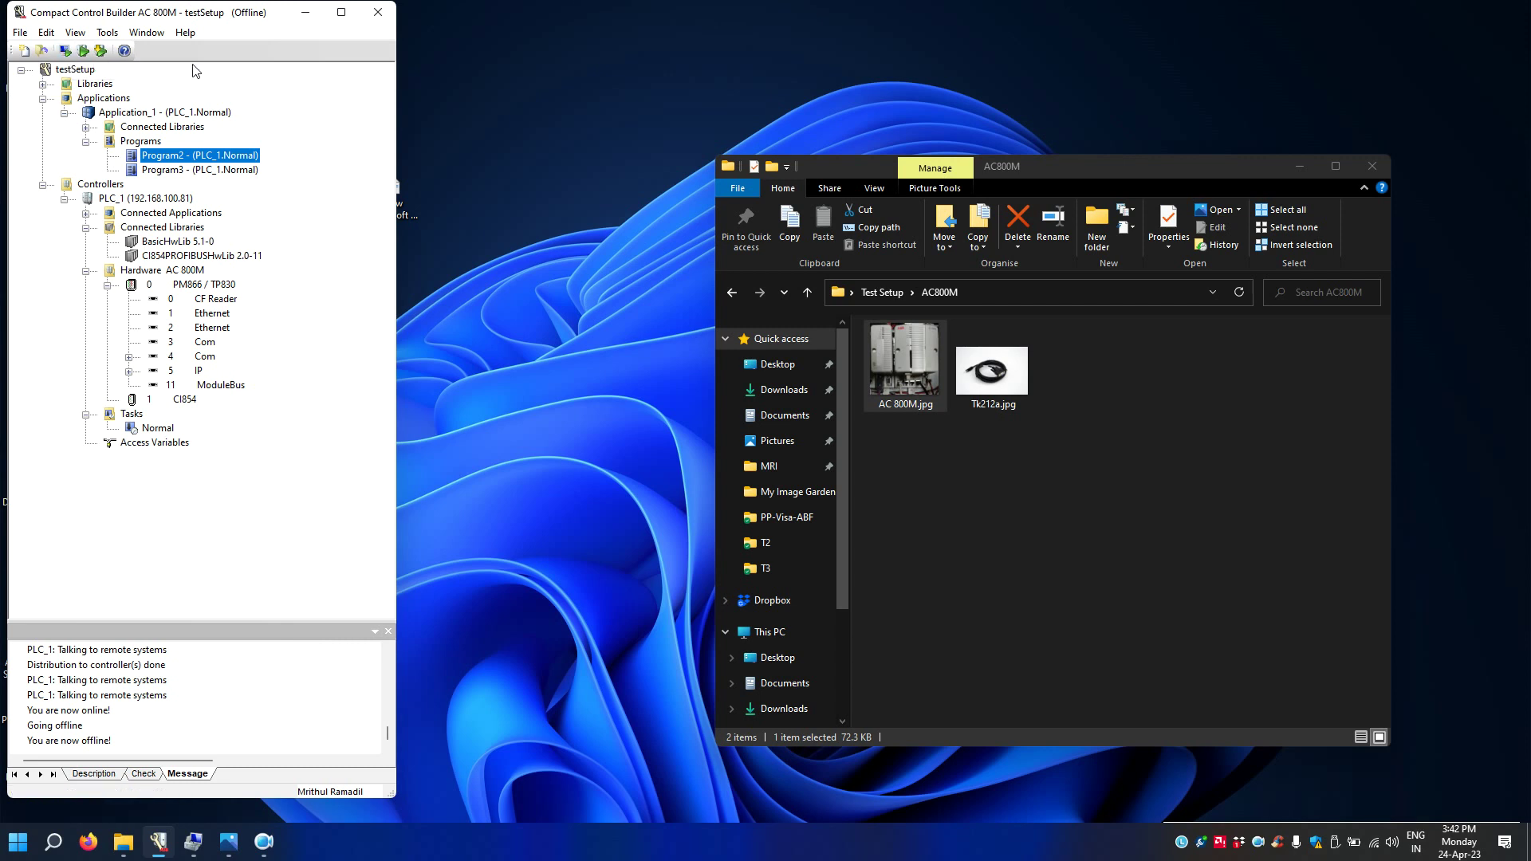
click(85, 51)
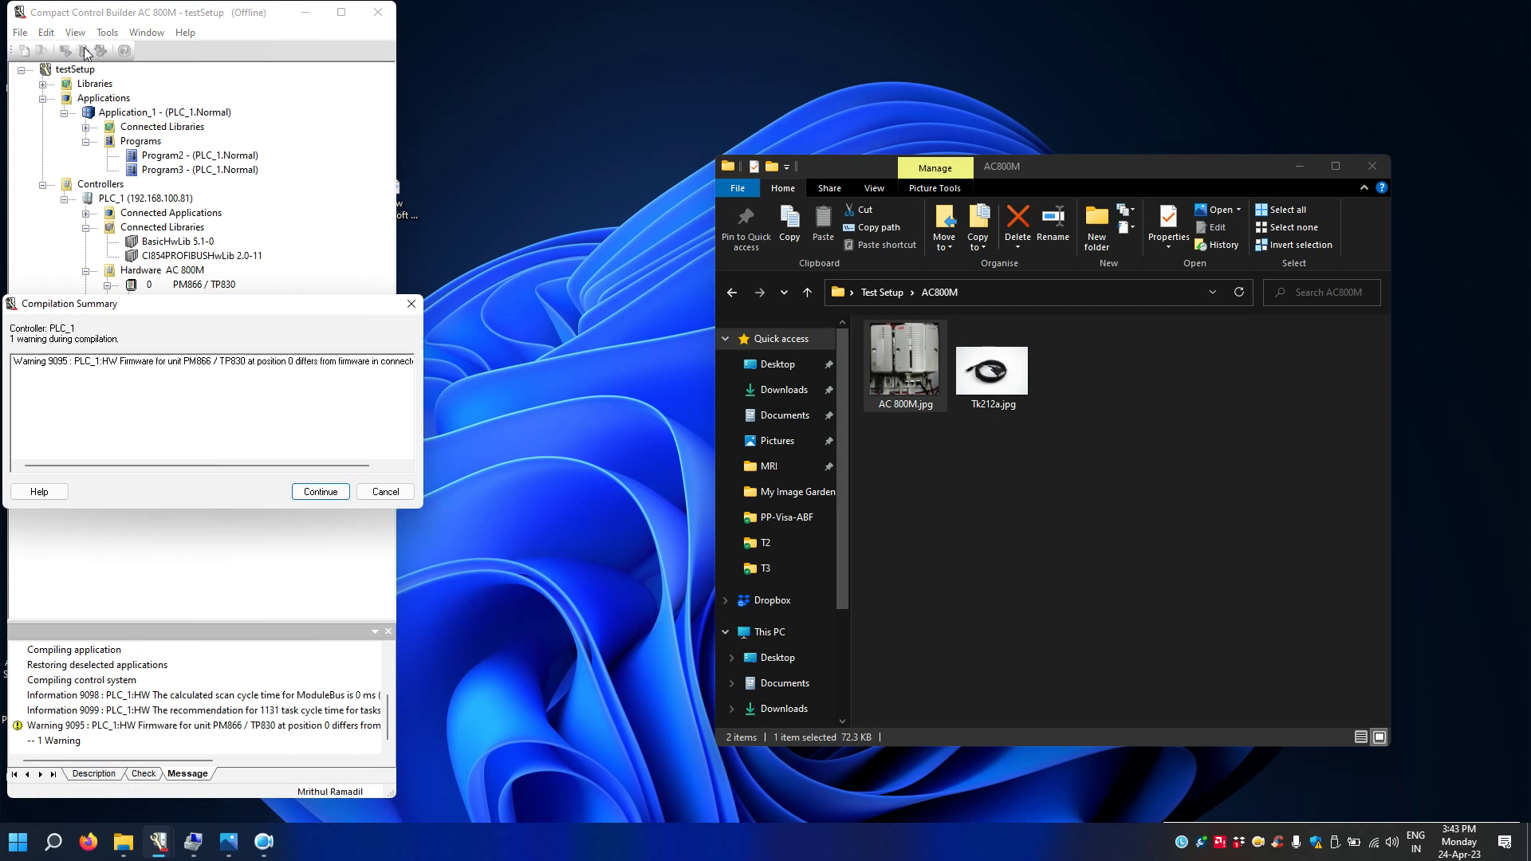
click(336, 493)
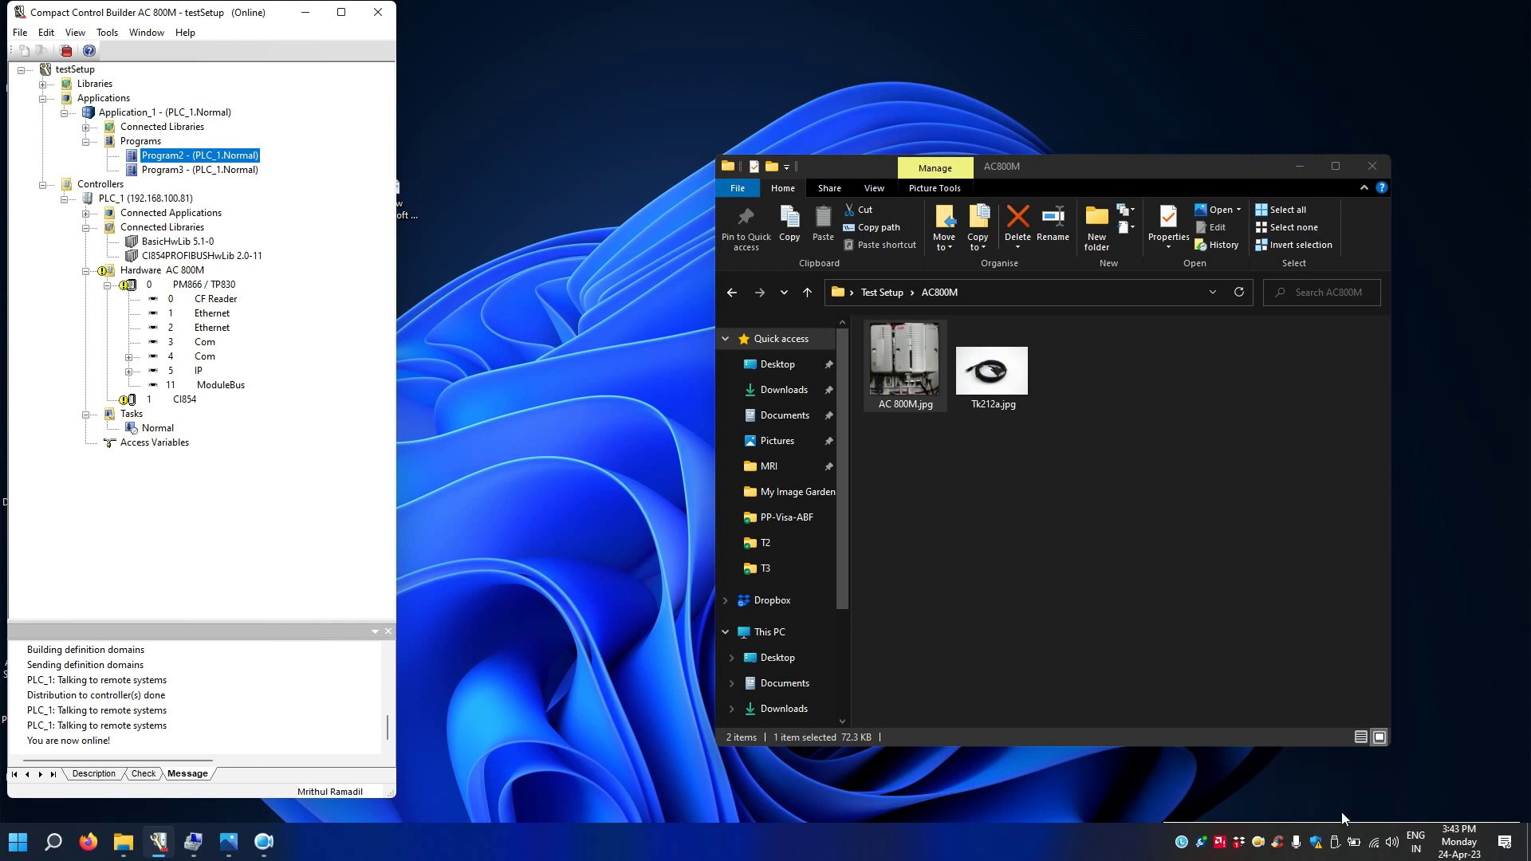
click(1208, 830)
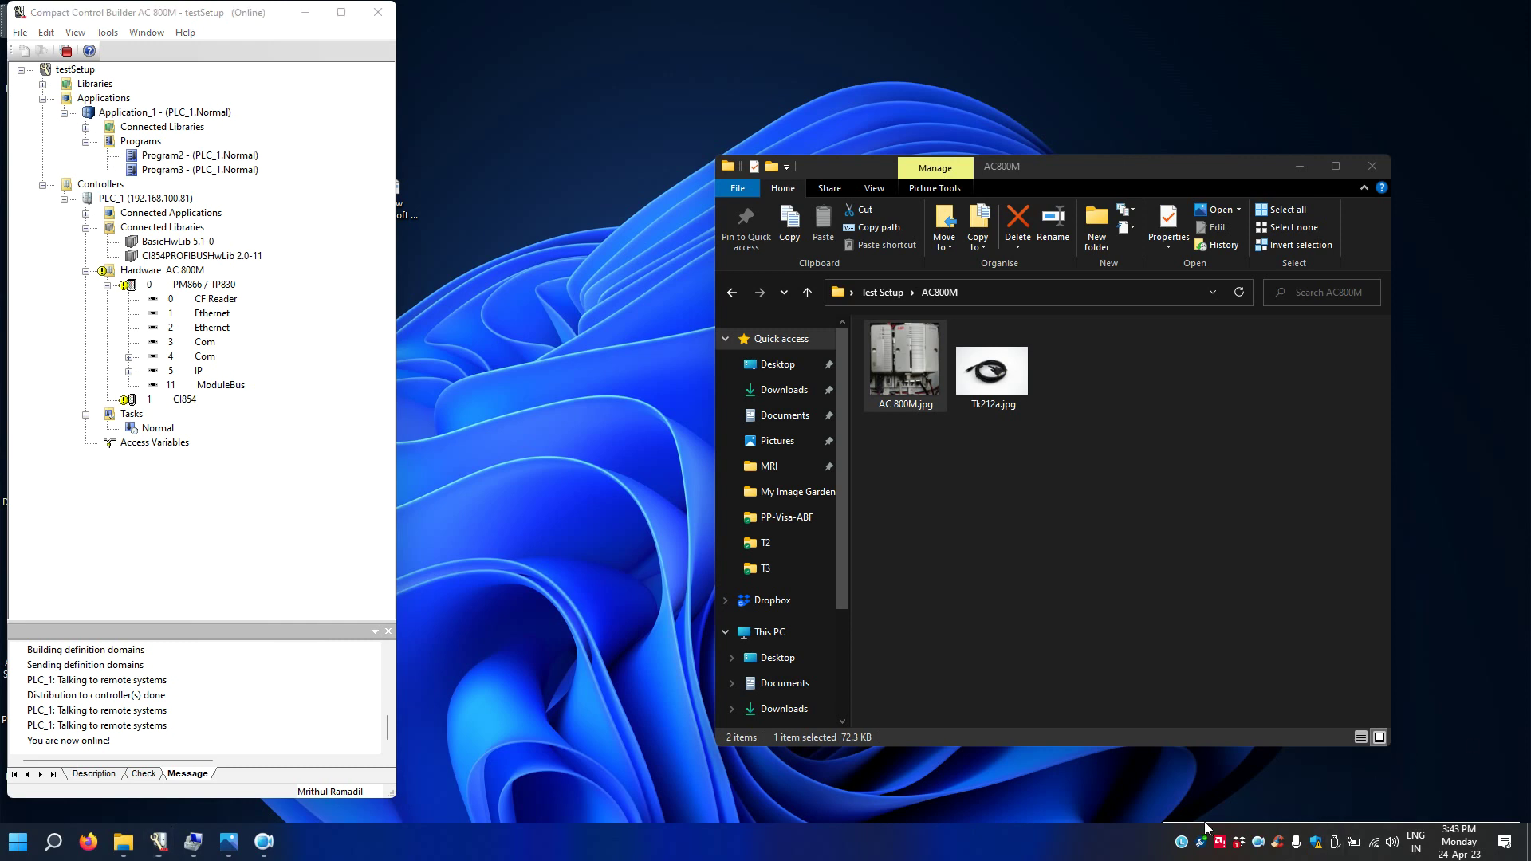